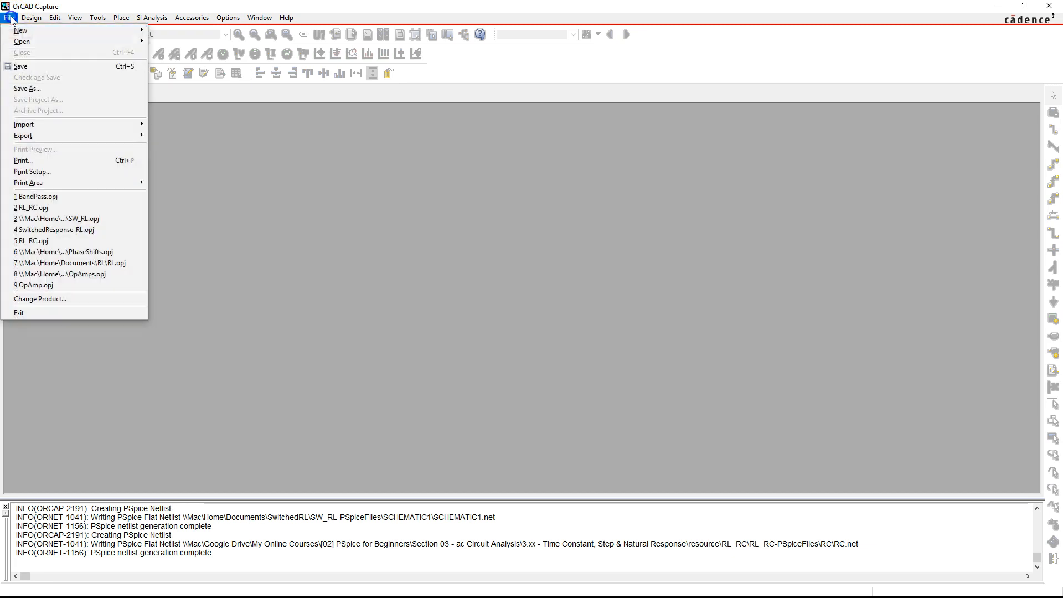
Start a new PSpice Analog or Mixed A/D project and enter a project name ending in "Organ"
mouse_move(111, 30)
left_click(150, 31)
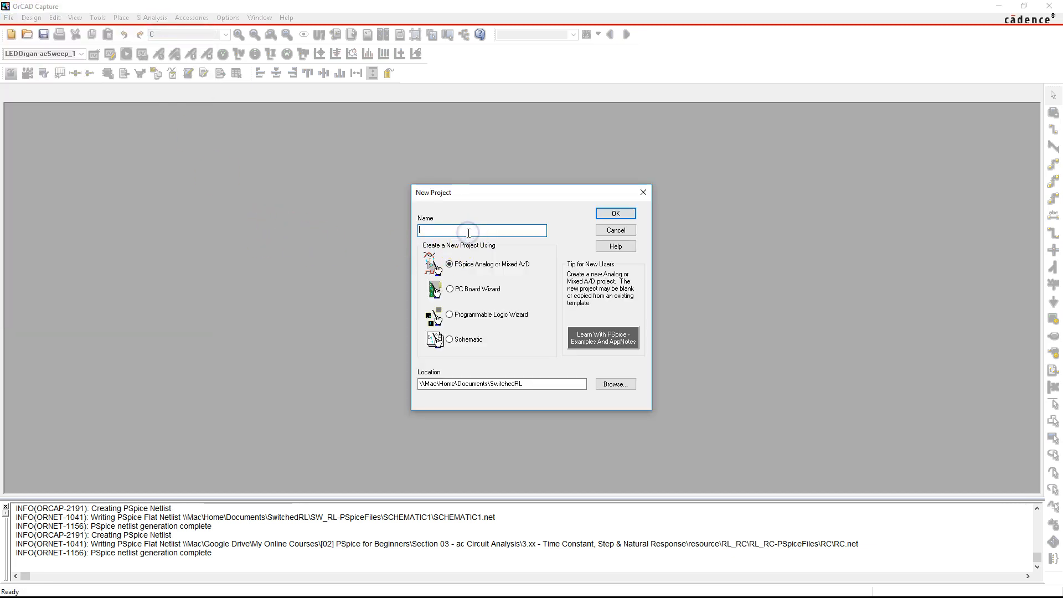
type("BR")
type("Organ")
Create a folder named LEDOrgan inside Documents and select it as the project location
left_click(615, 383)
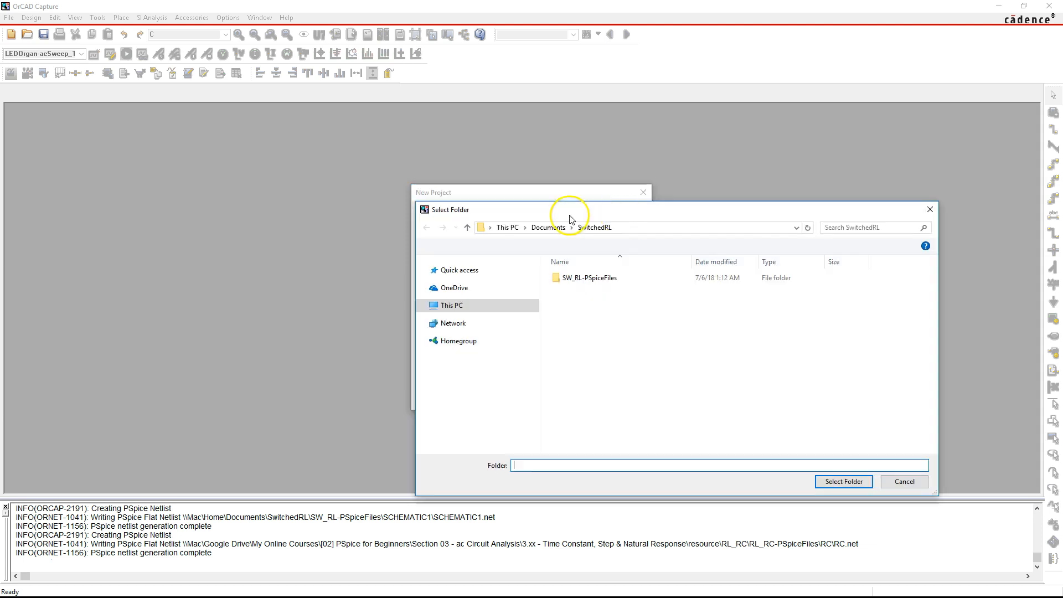
left_click(548, 227)
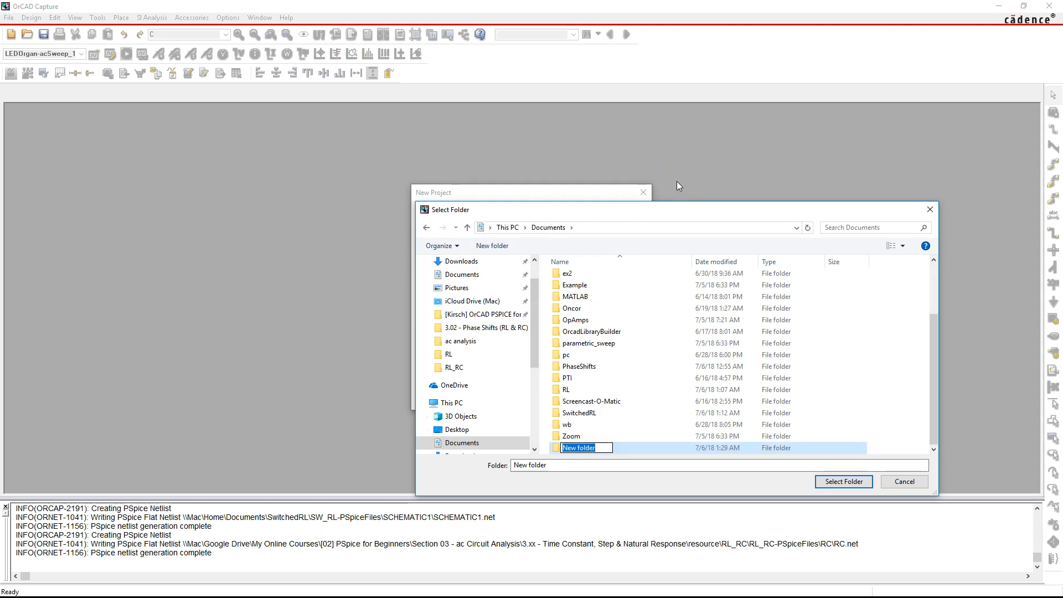
type("LEDOrgan")
left_click(683, 320)
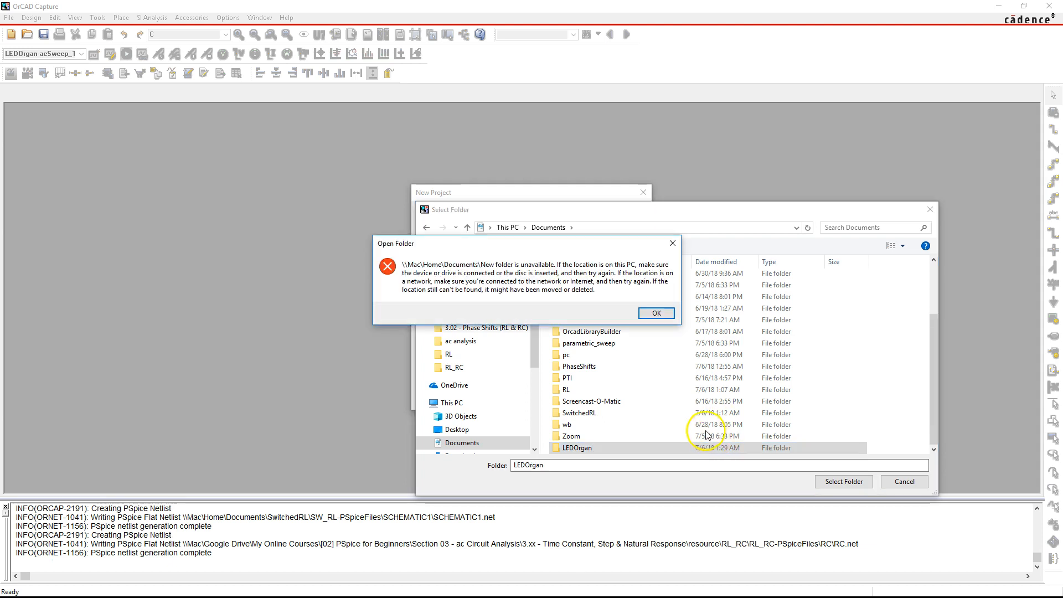
left_click(716, 311)
double_click(631, 446)
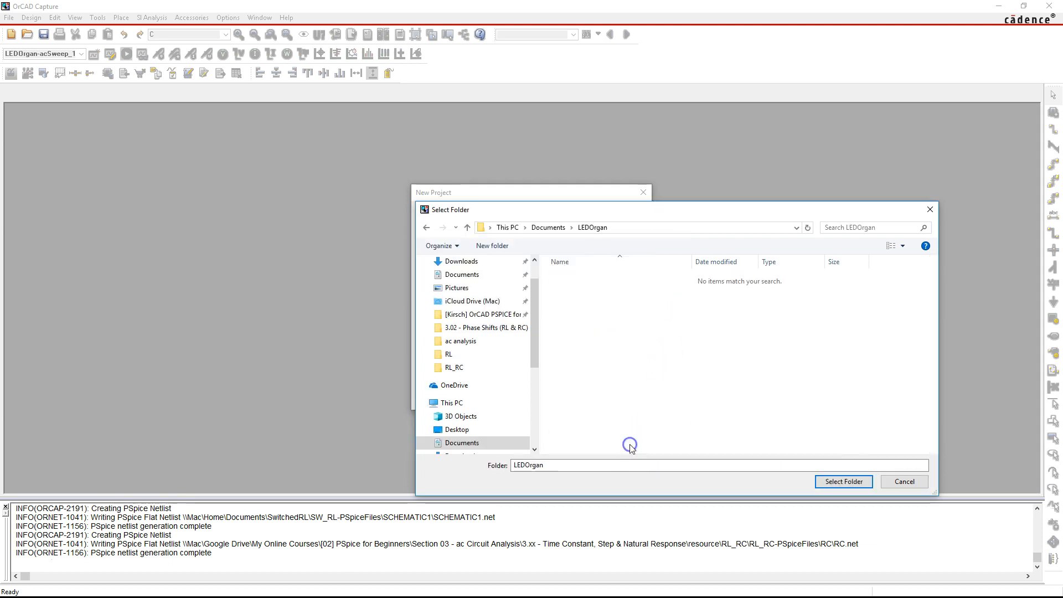
left_click(843, 481)
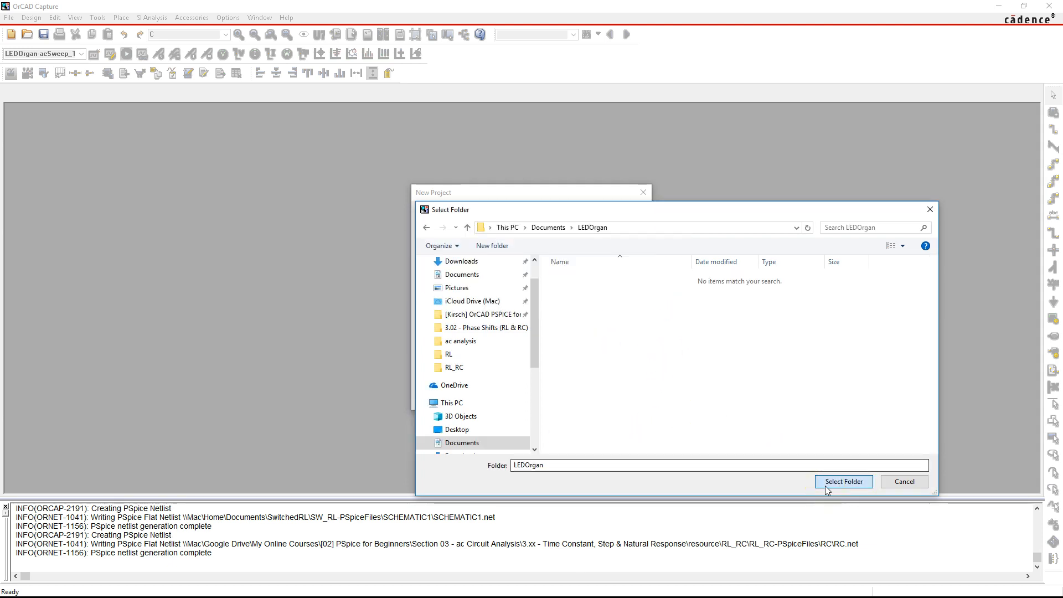
Correct the project name to LEDOrgan and create it as a blank project
left_click(433, 229)
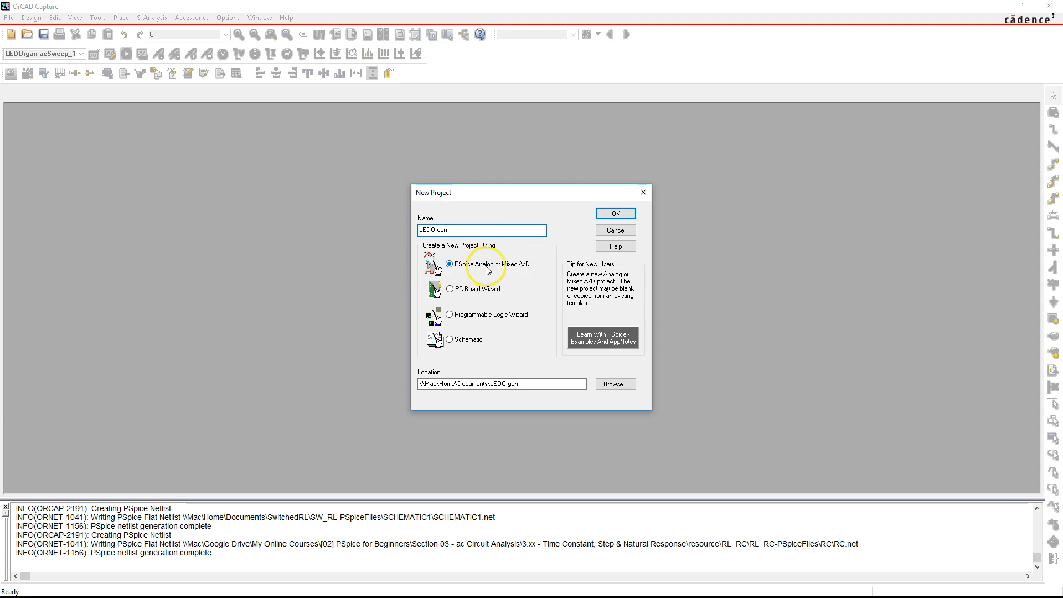
left_click(616, 214)
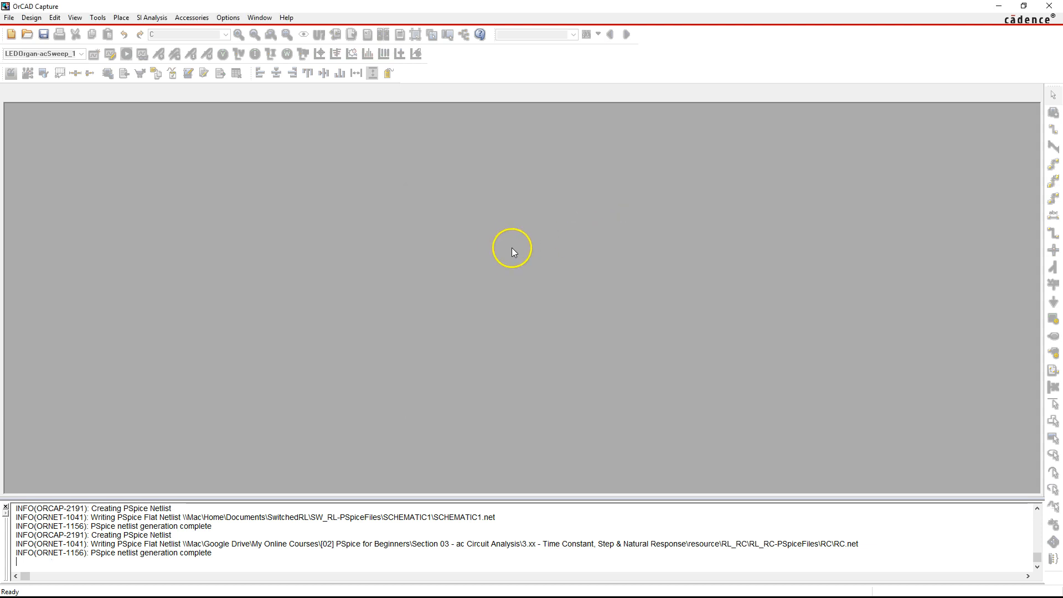
left_click(450, 320)
left_click(630, 280)
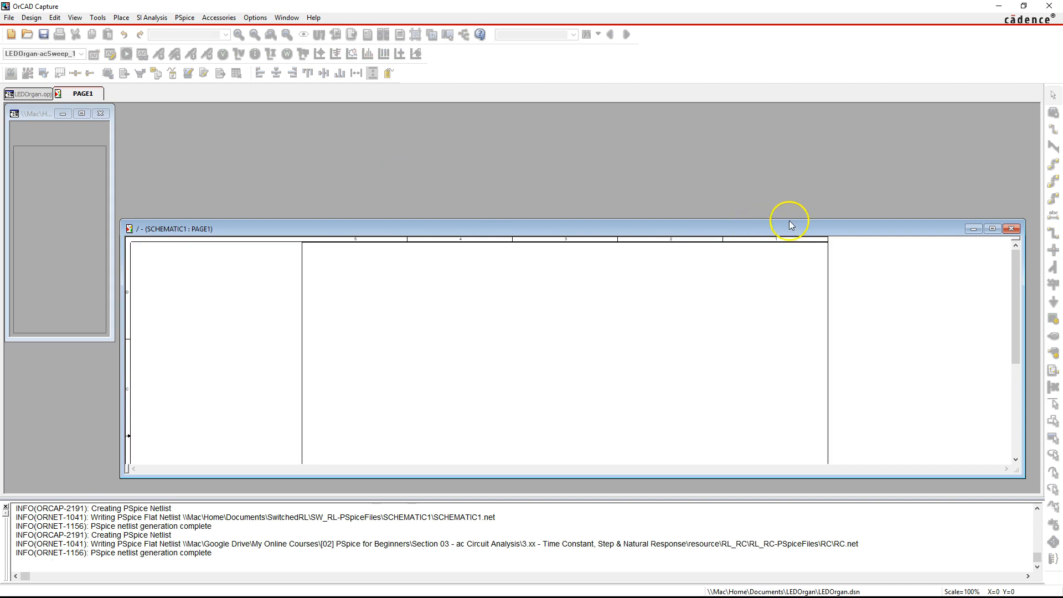
Maximize the schematic page window, set the page size to B (15.200 × 9.700 inches), and save
left_click(992, 229)
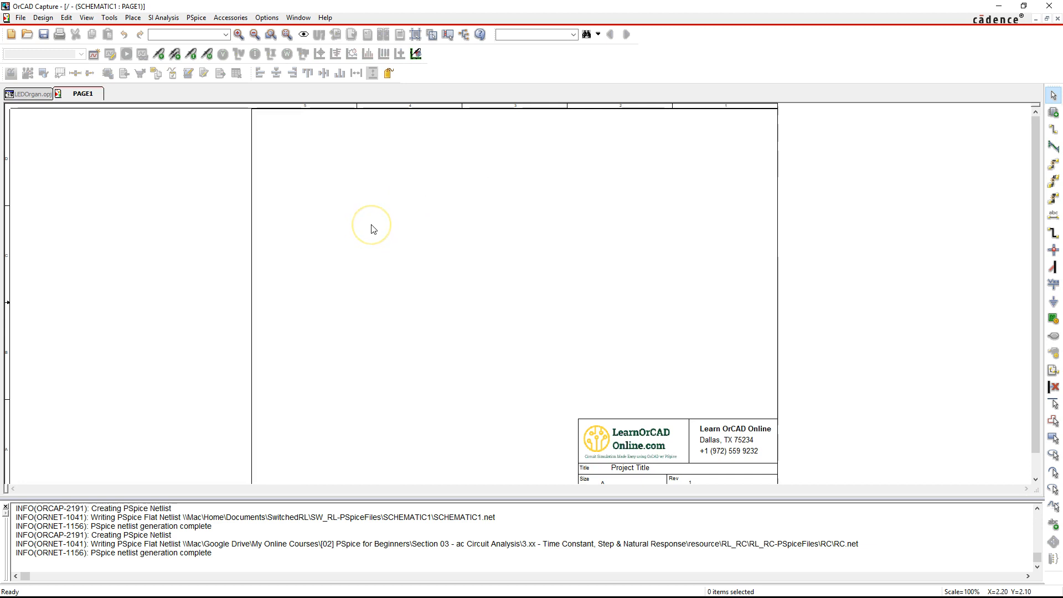
left_click(294, 18)
left_click(267, 19)
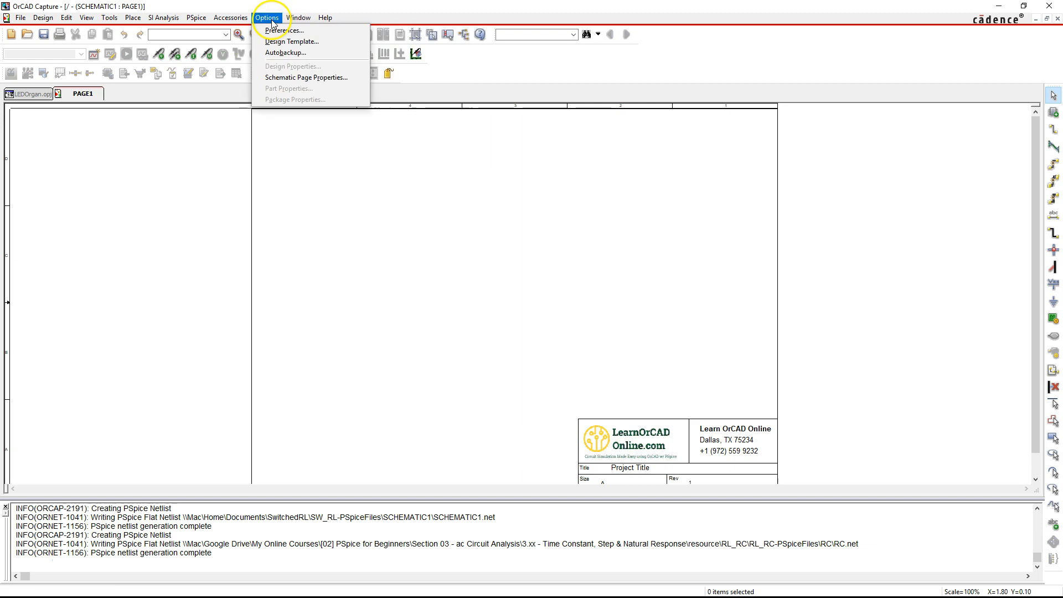
left_click(306, 77)
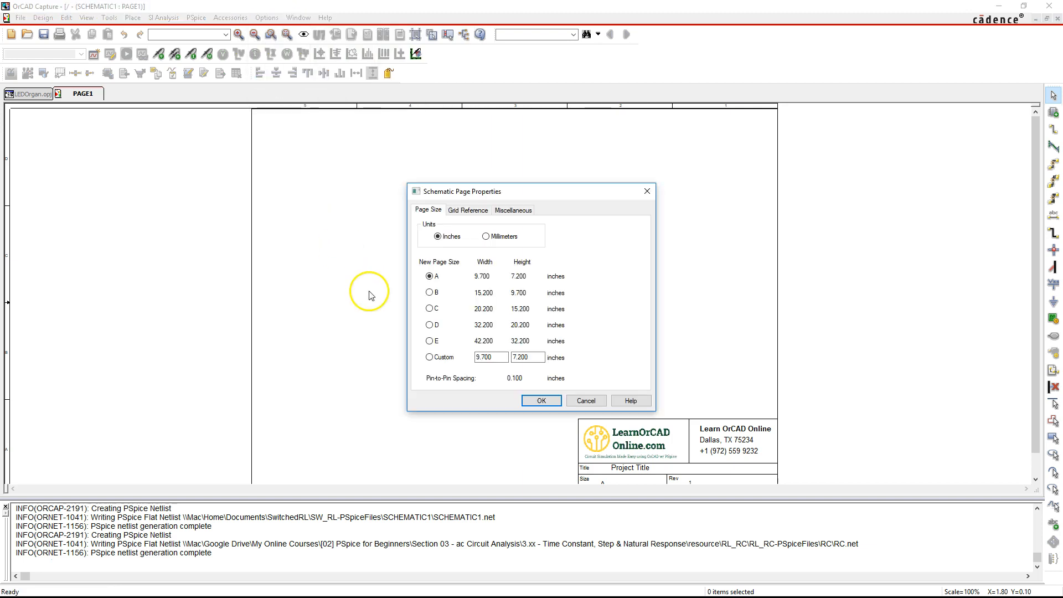
left_click(429, 292)
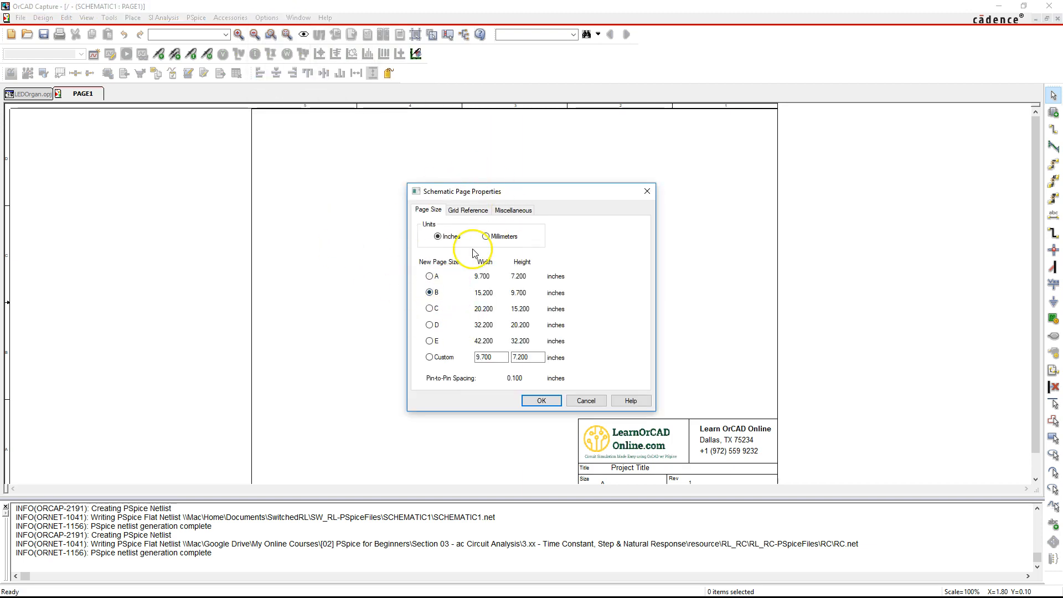
left_click(555, 401)
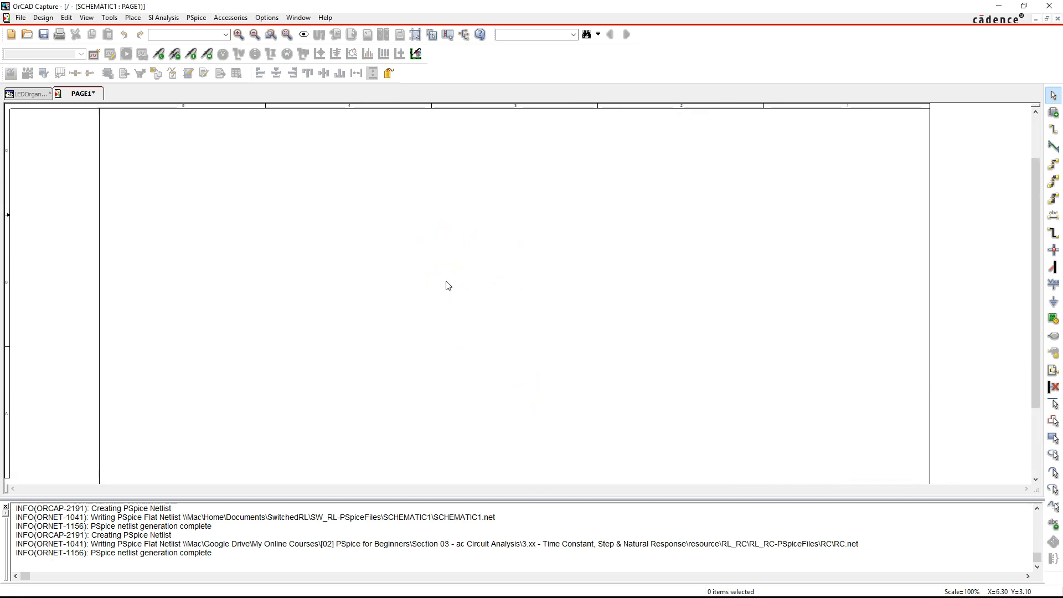
left_click(43, 34)
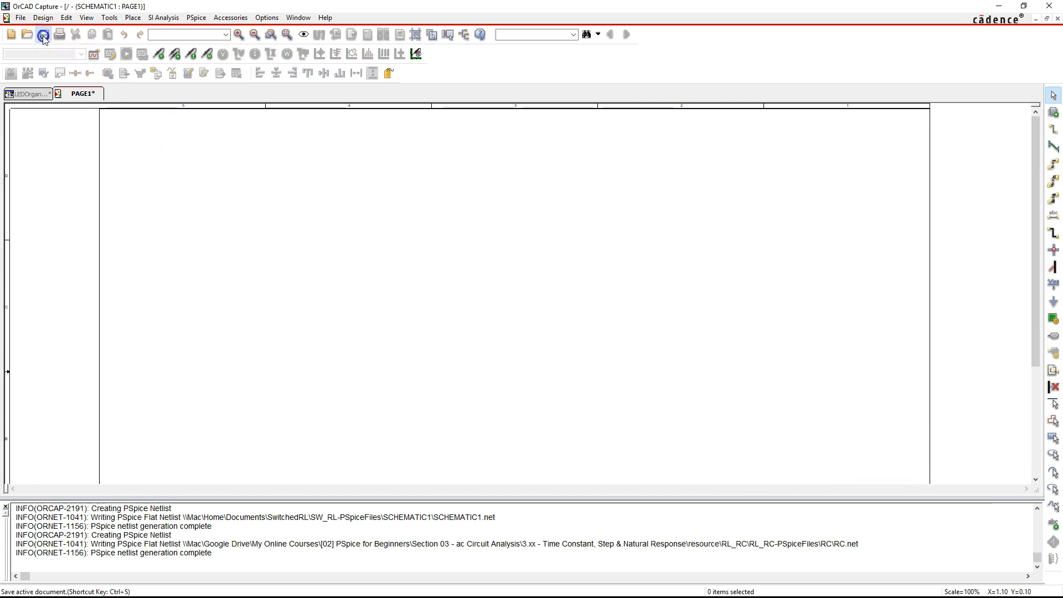
Rename the SCHEMATIC1 folder in the project tree to LEDOrgan and save the project
left_click(33, 94)
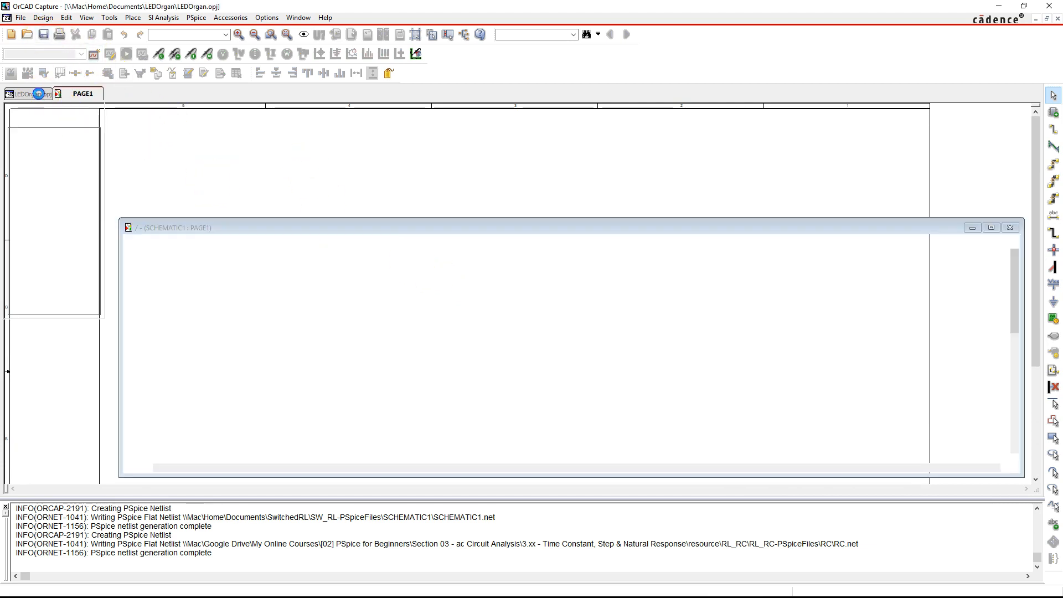
left_click(28, 143)
left_click(41, 152)
right_click(81, 153)
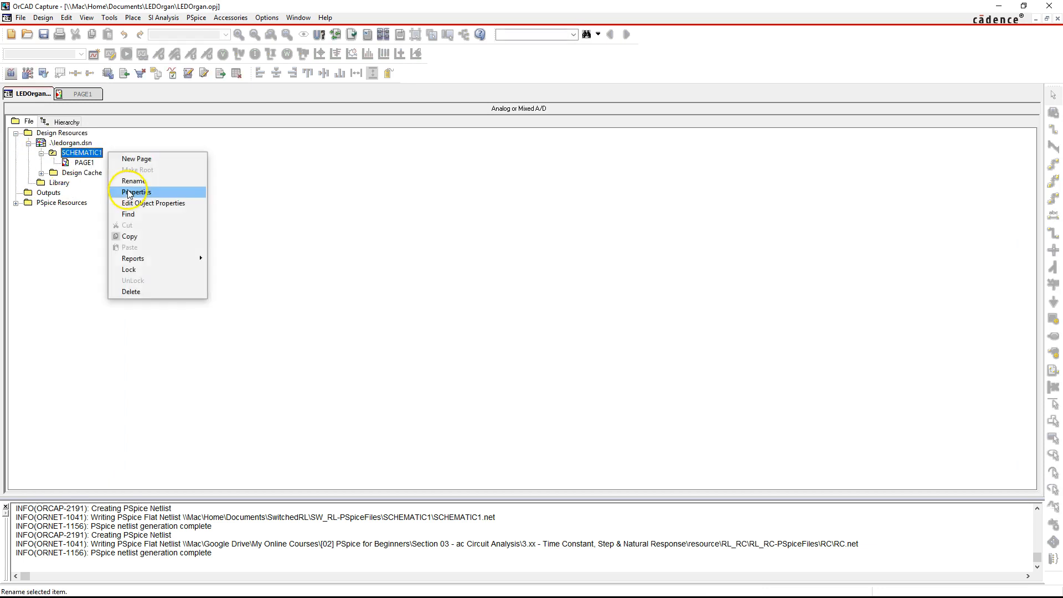
left_click(135, 181)
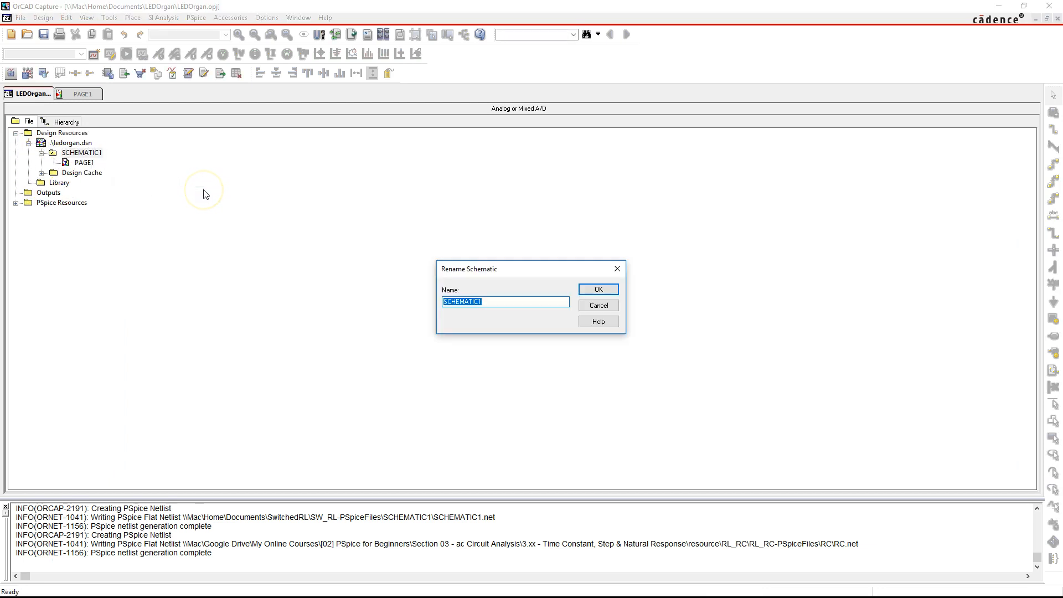
type("LEDOrgan")
key("Return")
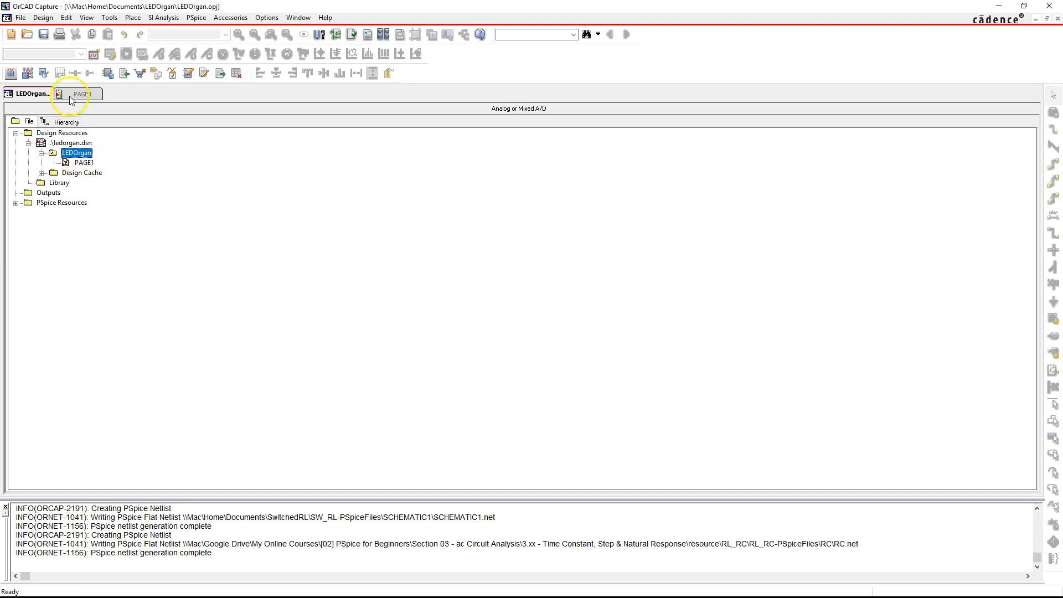
left_click(42, 36)
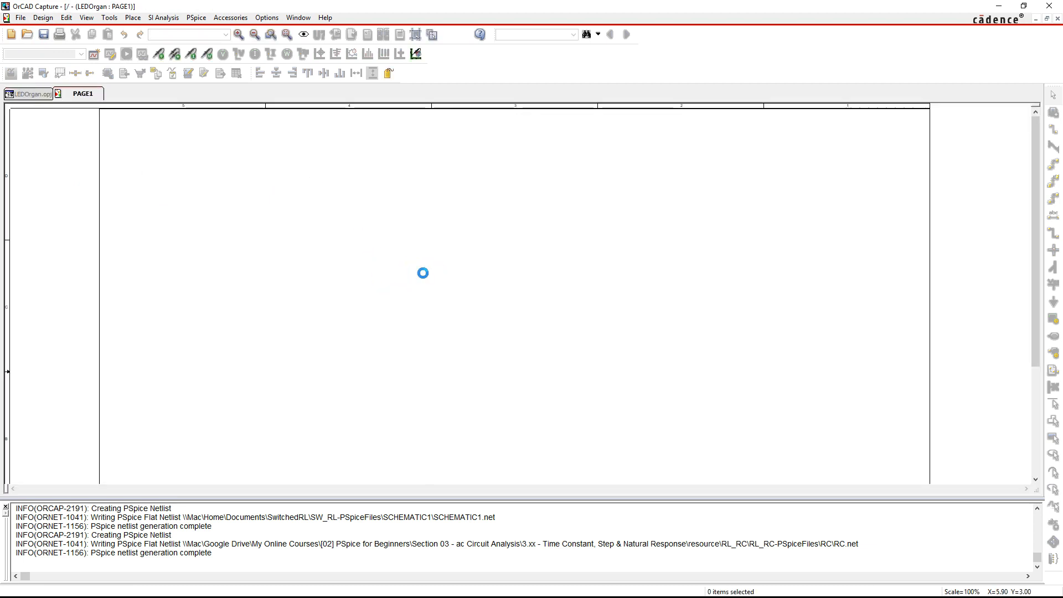
Place two vertical resistors (R/ANALOG) one above the other near the upper-left corner of PAGE1
left_click(388, 212)
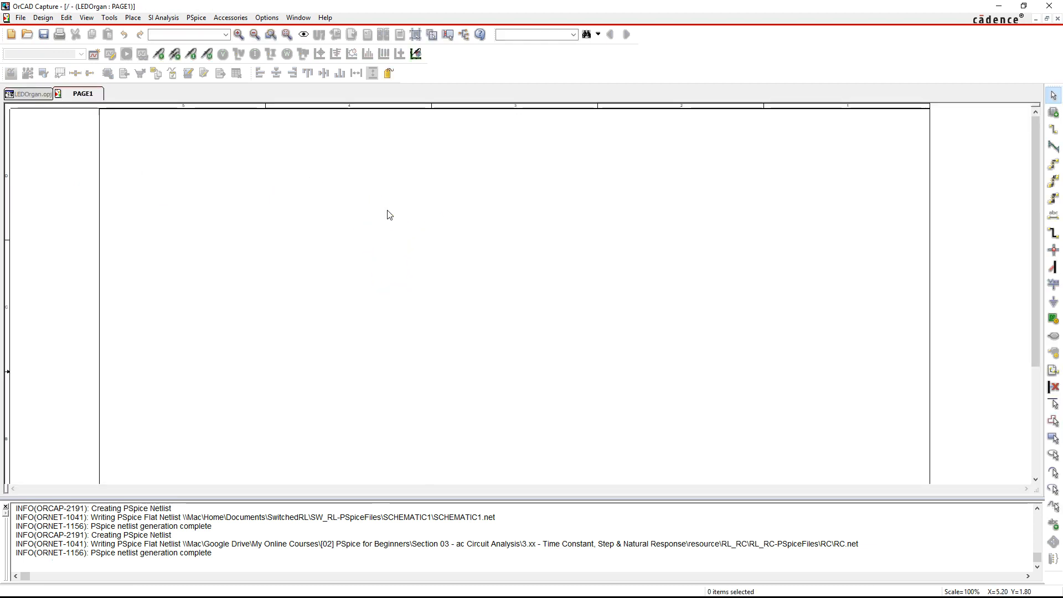
key("p")
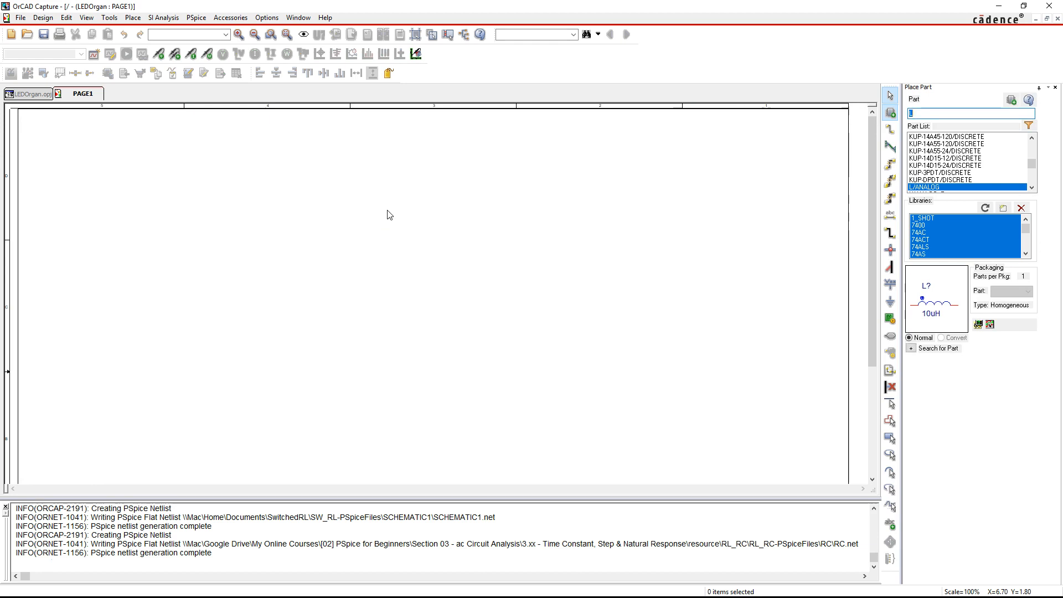
type("r")
key("Return")
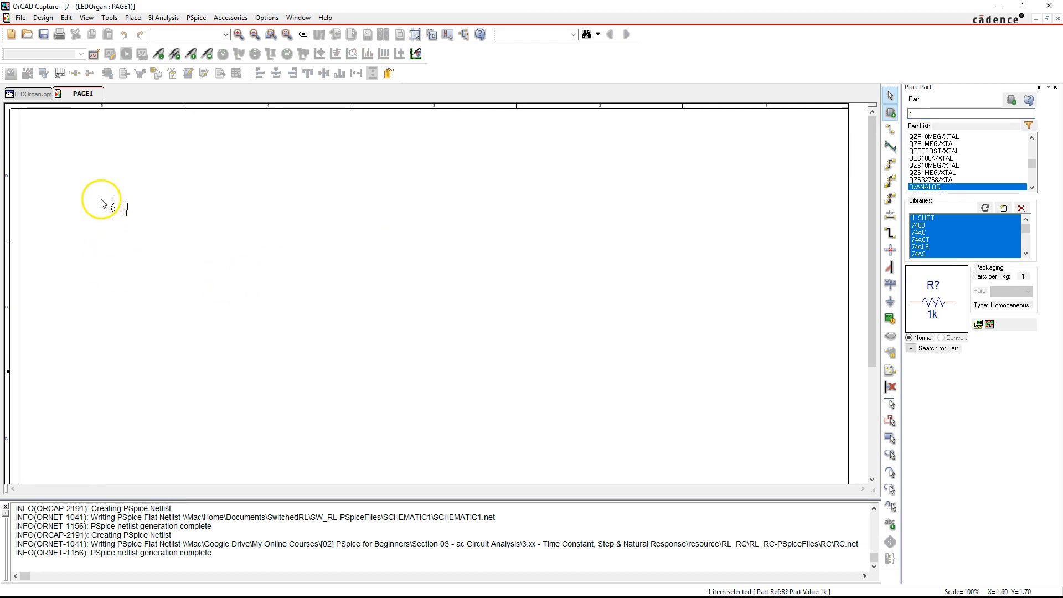
key("Escape")
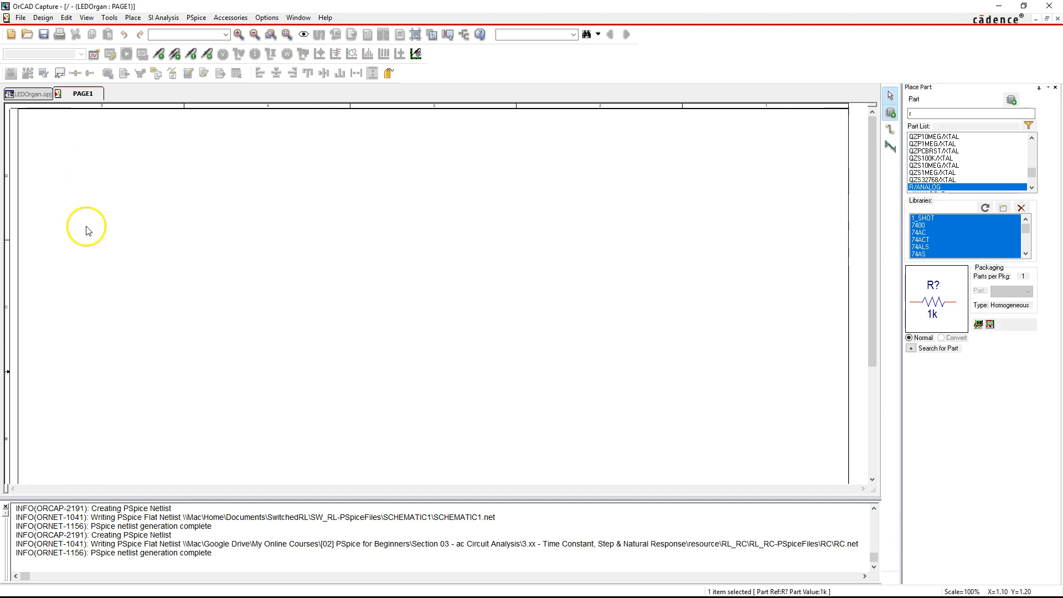
left_click(79, 179)
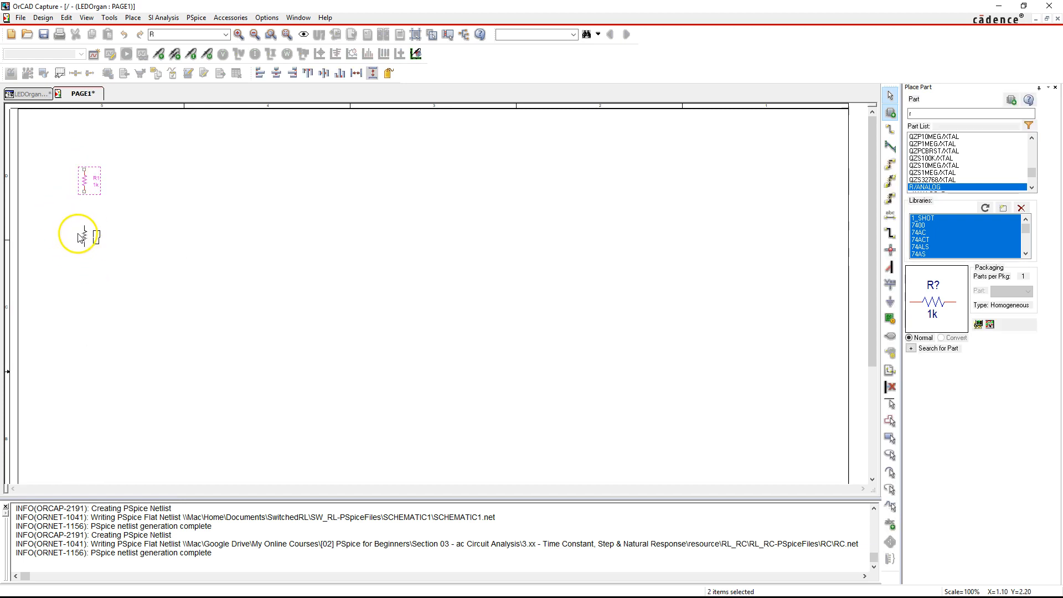
left_click(82, 235)
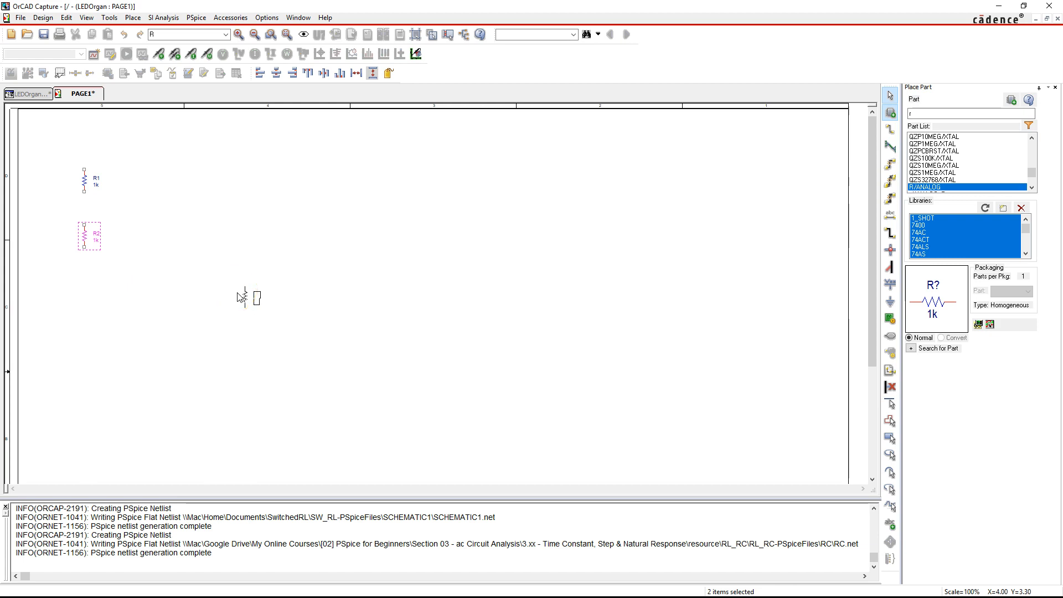
Place a vertical resistor in the page's upper right and two horizontal resistors in the left half, one high and one low
left_click(605, 168)
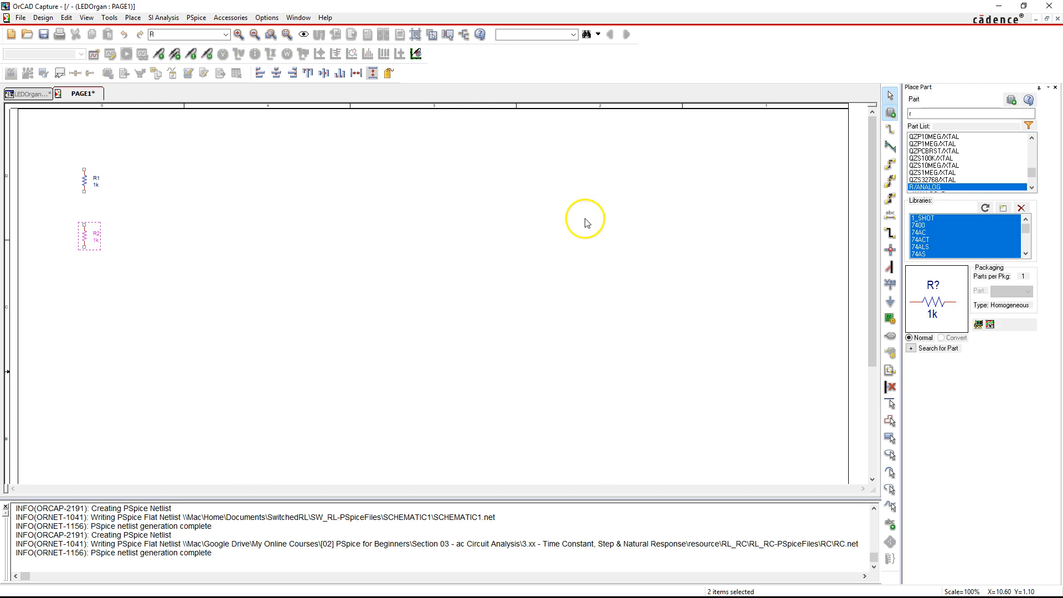
left_click(280, 196)
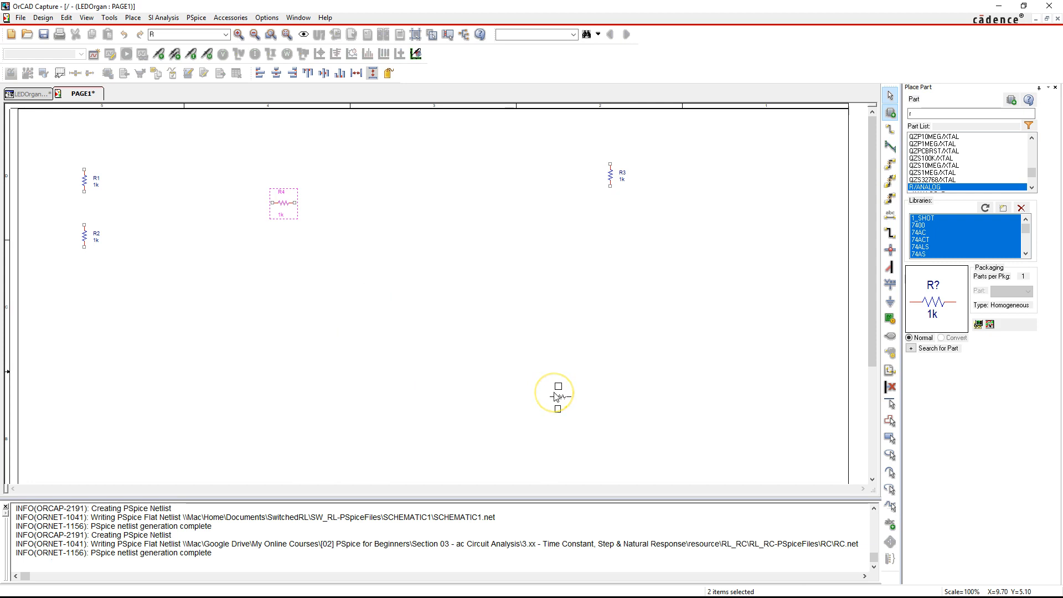
left_click(422, 455)
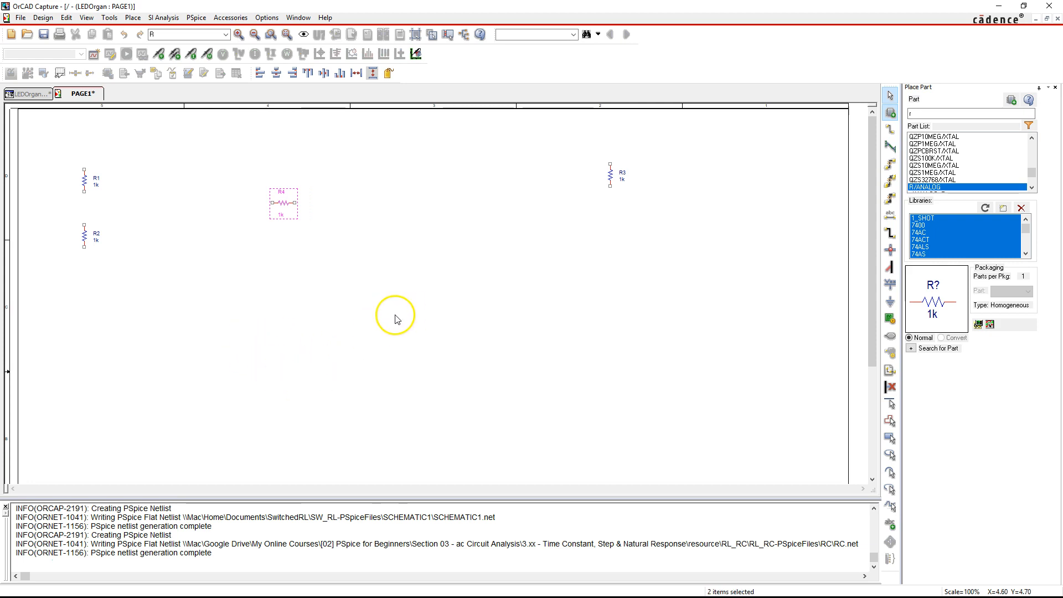
Place two vertical resistors side by side in the lower middle of the page and two horizontal resistors above and right of them
key("r")
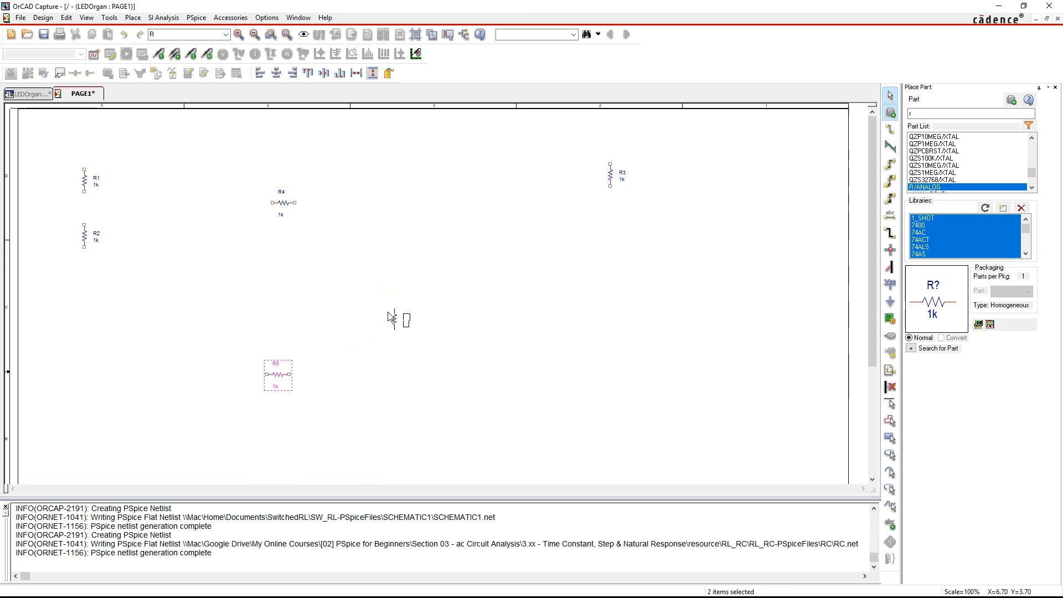
left_click(431, 361)
left_click(555, 375)
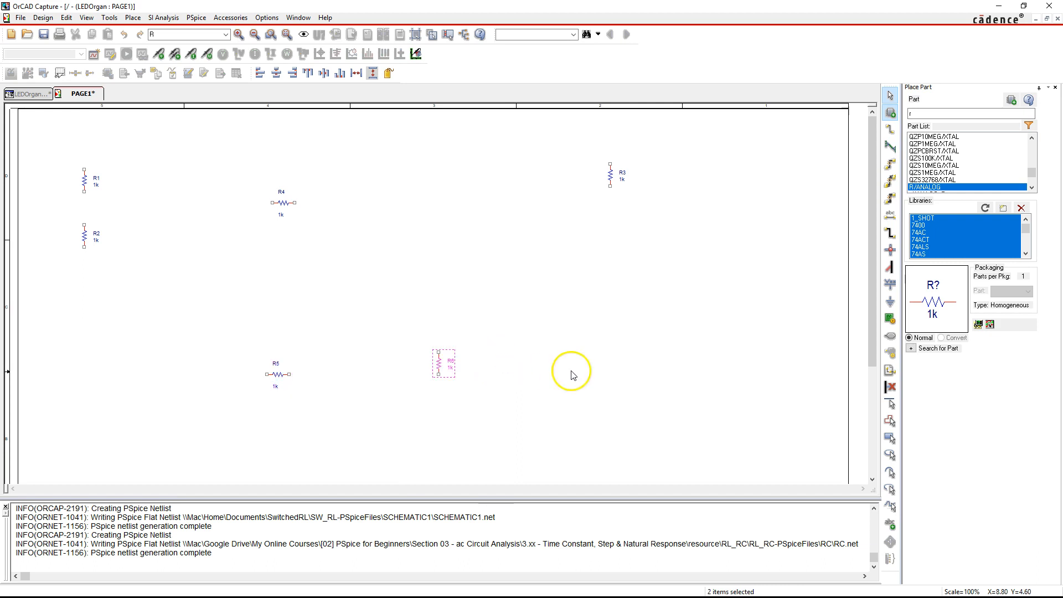
key("r")
left_click(555, 288)
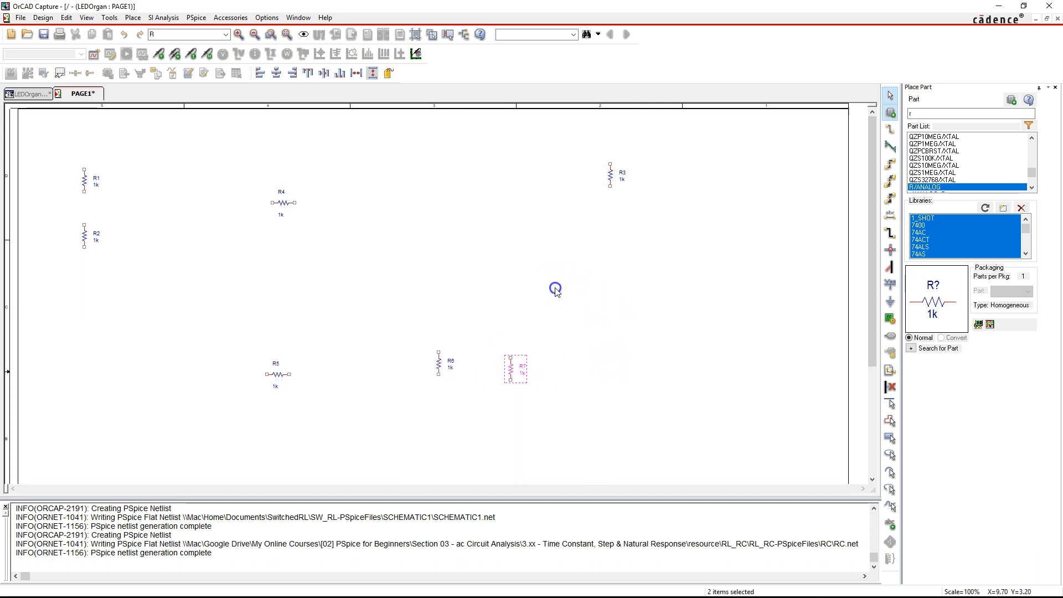
left_click(594, 352)
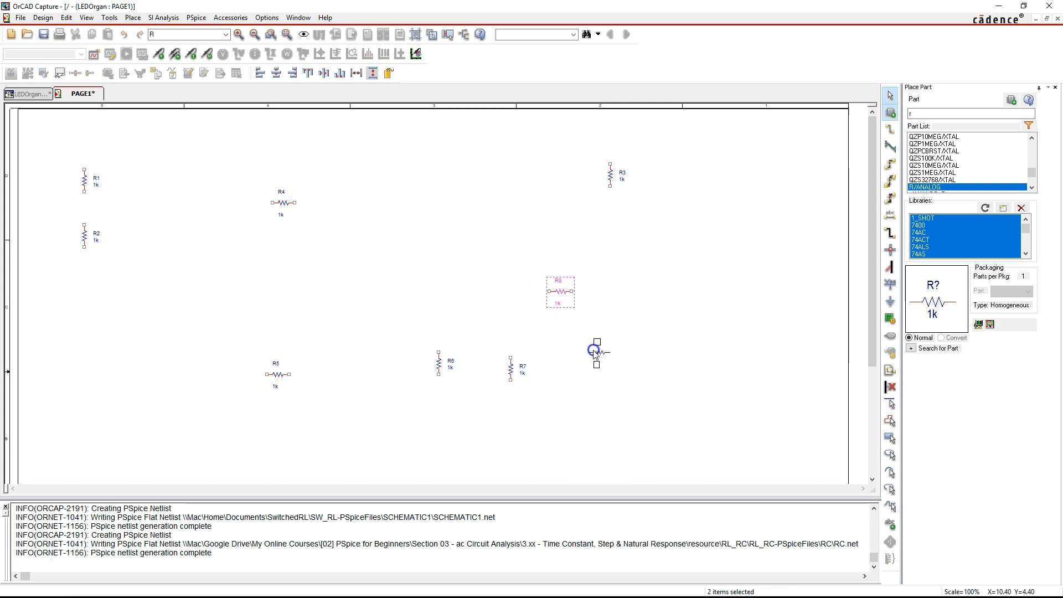
Place one more vertical resistor at the lower right of the circuit area and end resistor placement
left_click(692, 383)
right_click(684, 240)
left_click(714, 245)
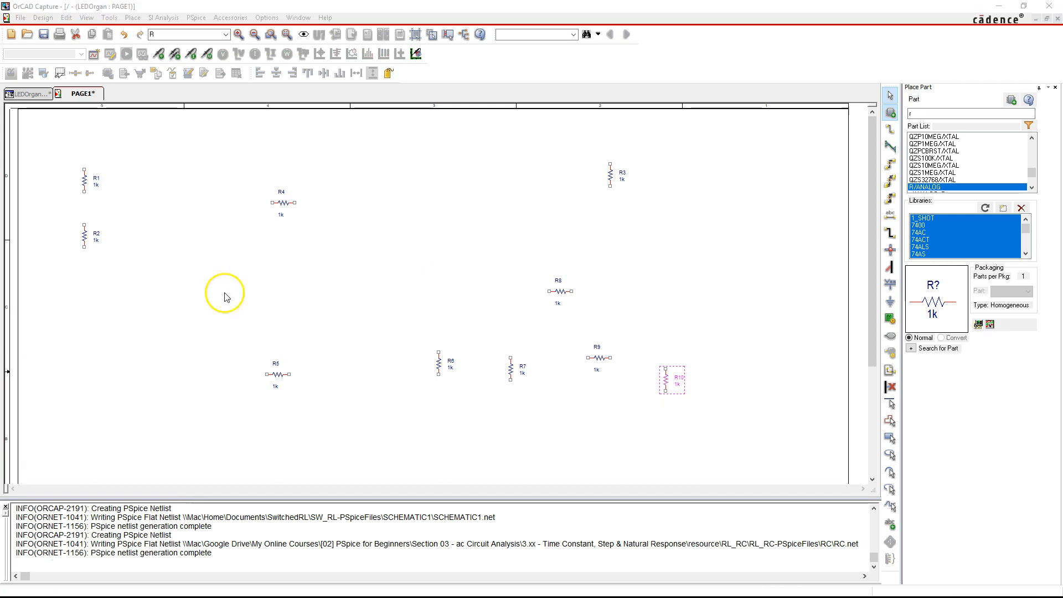
left_click(436, 222)
left_click(376, 217)
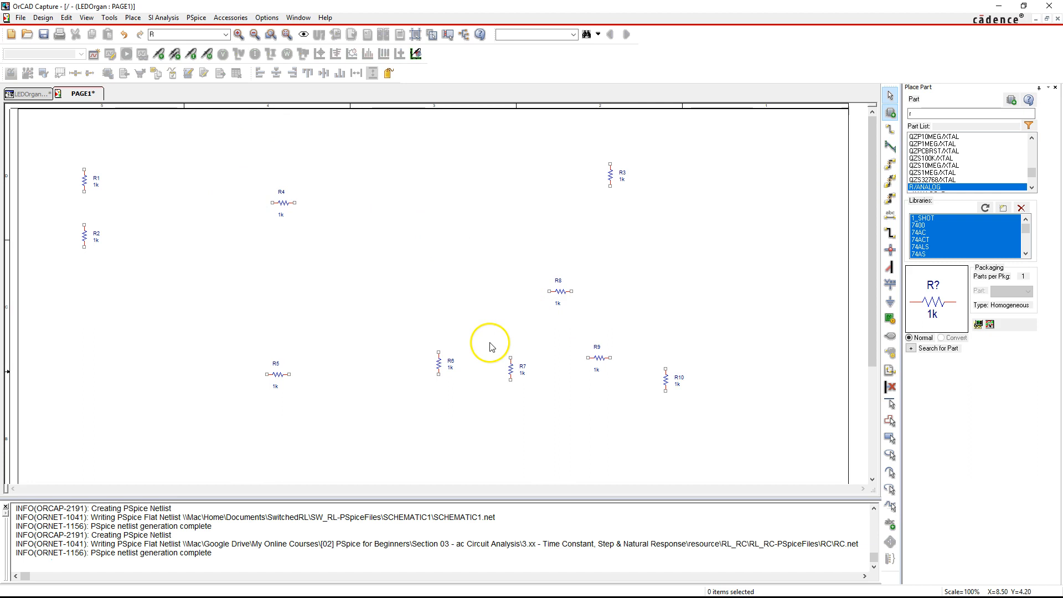
Move R5 to the right side of the circuit above R10, oriented vertically, and shift R8 right to sit directly above R9
left_click_drag(277, 375, 704, 314)
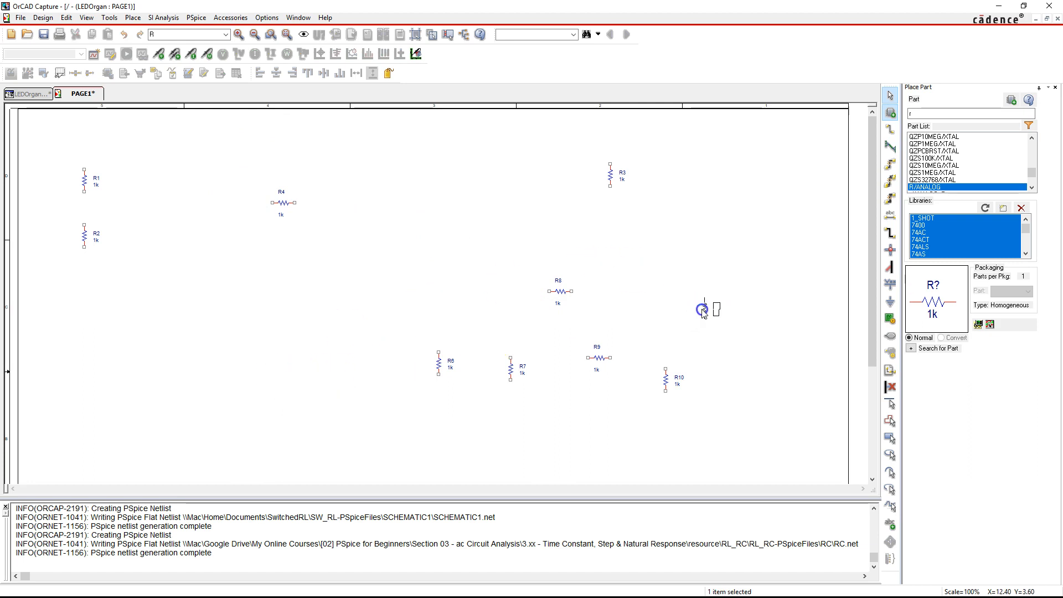
left_click(592, 292)
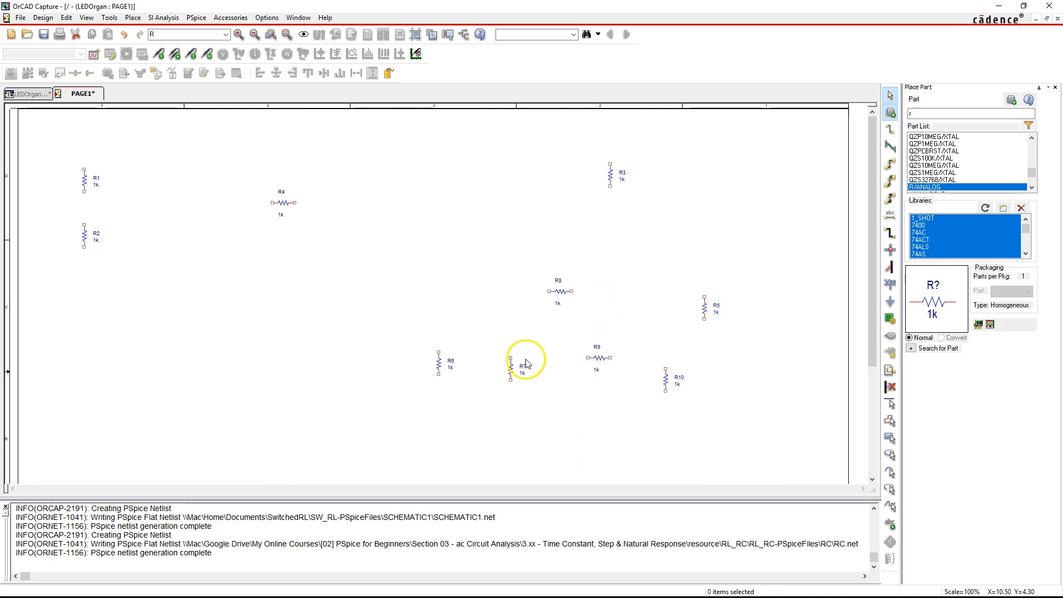
Turn the vertical resistors R6 and R7 horizontal, moving R6 slightly up and R7 to the lower-left part of the page
key("r")
mouse_move(436, 362)
left_mouse_down()
mouse_move(465, 325)
mouse_move(601, 293)
mouse_move(555, 290)
mouse_move(434, 339)
mouse_move(439, 348)
left_mouse_up()
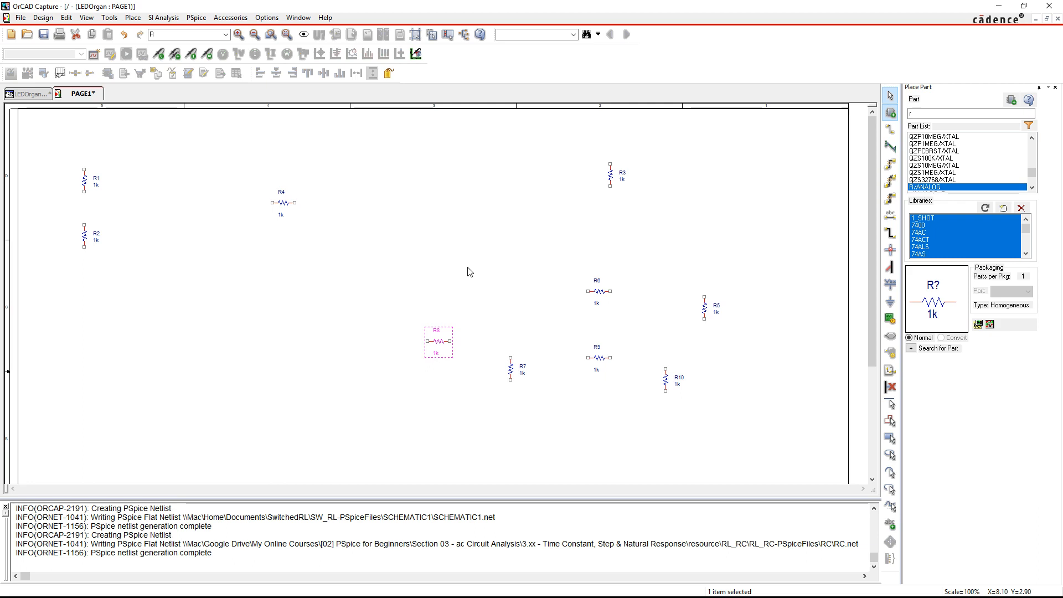
left_click_drag(508, 370, 203, 348)
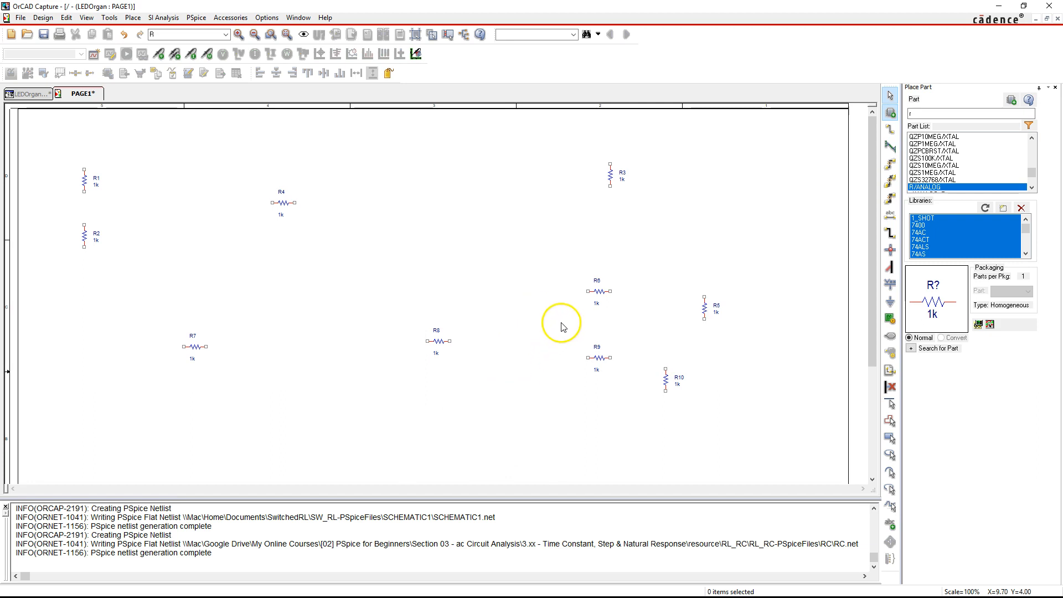
Place two vertical potentiometers (POT/BREAKOUT), one just left of R6 and one below and left of R9, and end placement
type("p")
type("po")
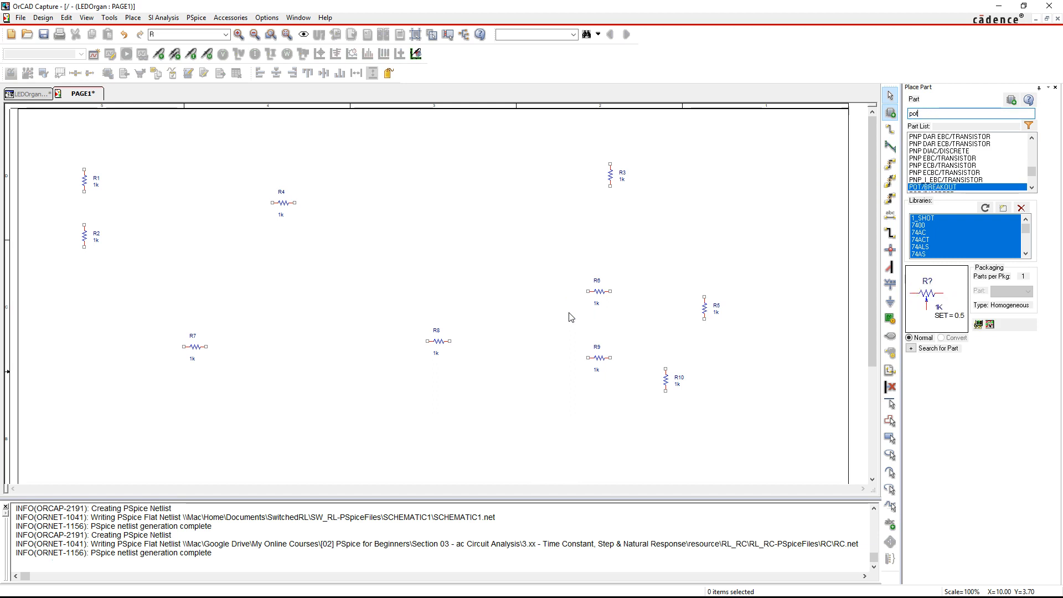
key("Return")
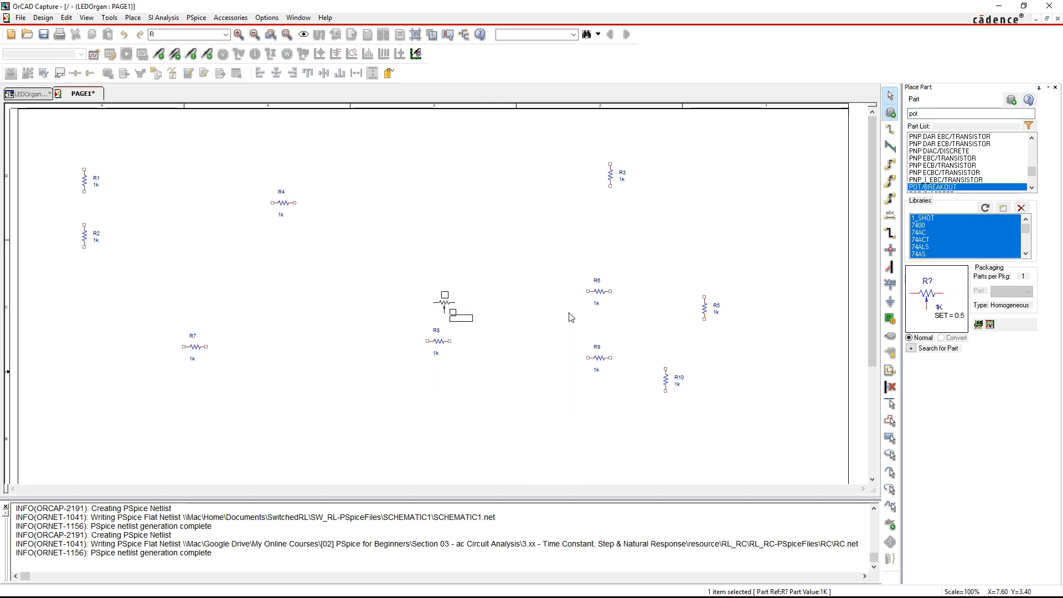
left_click(450, 257)
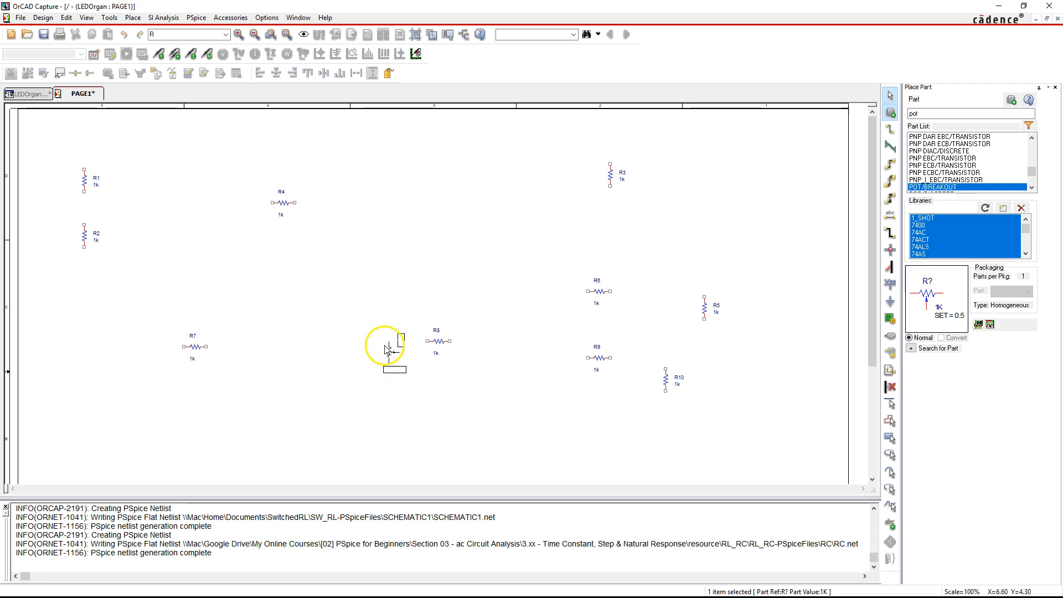
left_click(453, 306)
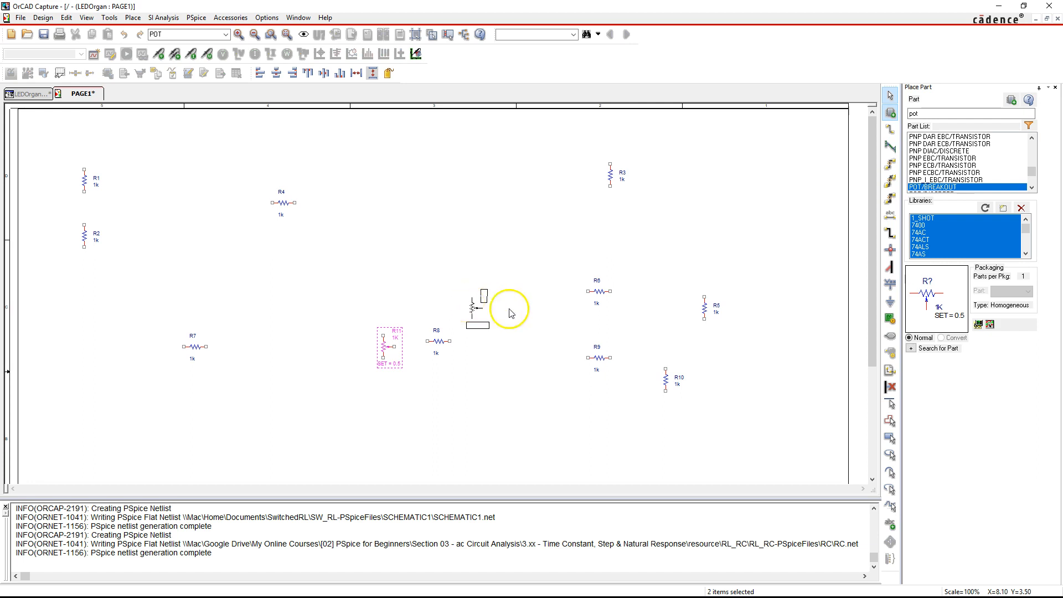
left_click(537, 386)
key("Escape")
left_click(469, 272)
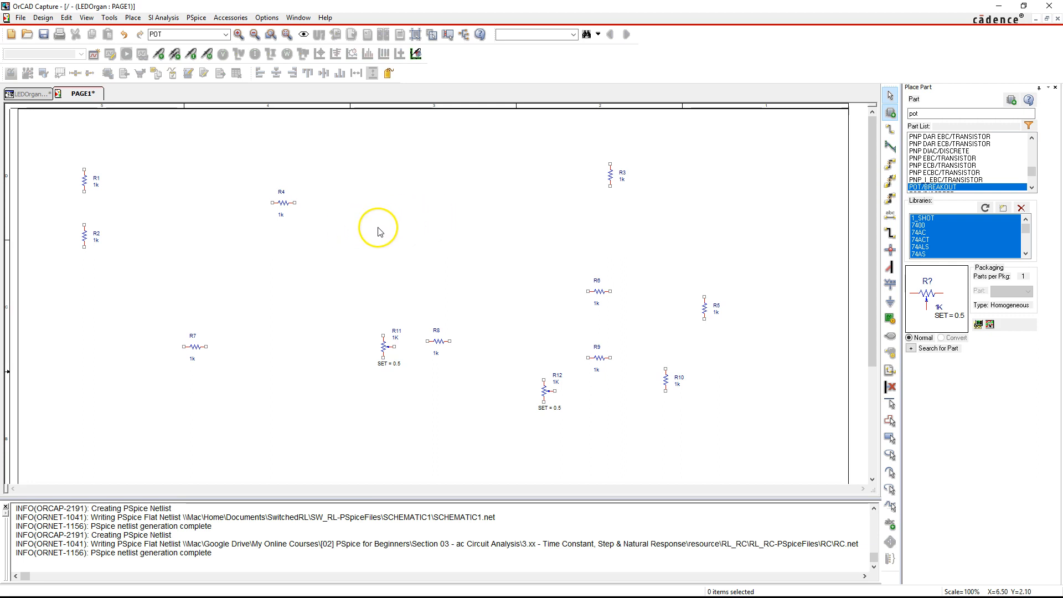
Set the values of resistors R1 and R2 to 100k each
left_click(96, 184)
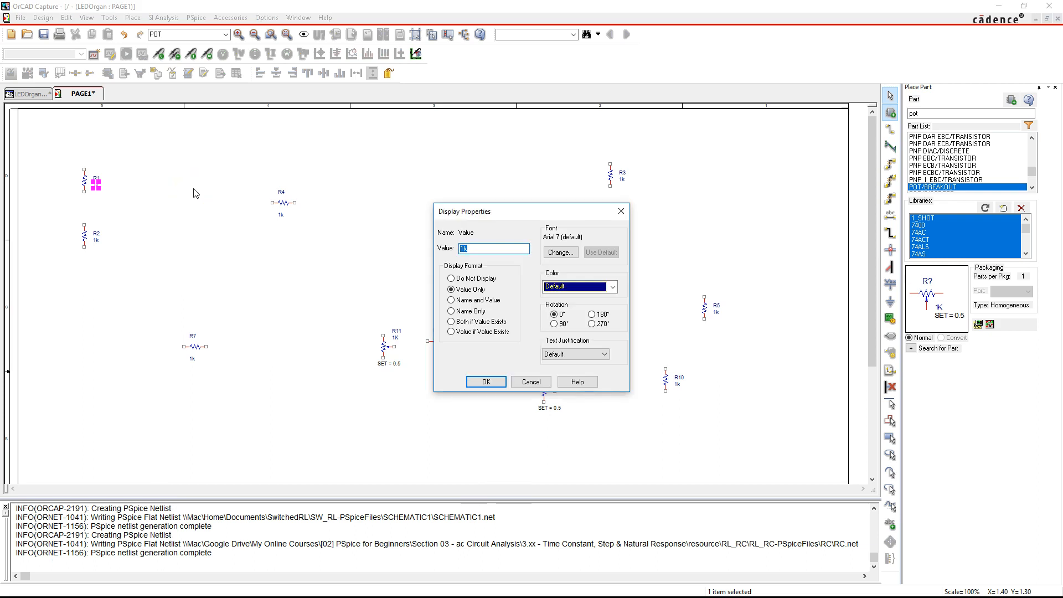
key("Return")
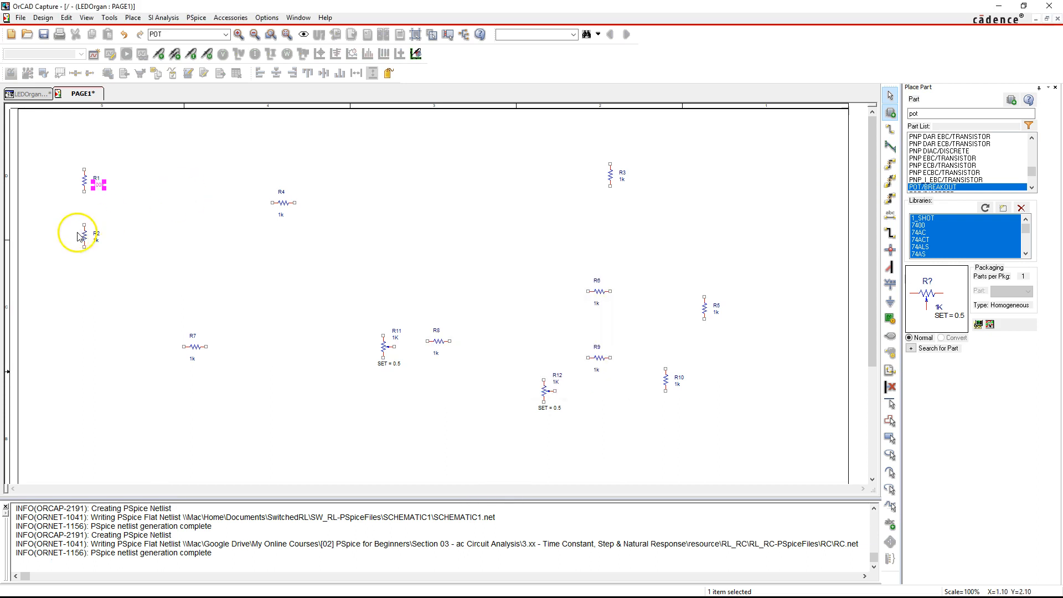
left_click(97, 242)
double_click(96, 240)
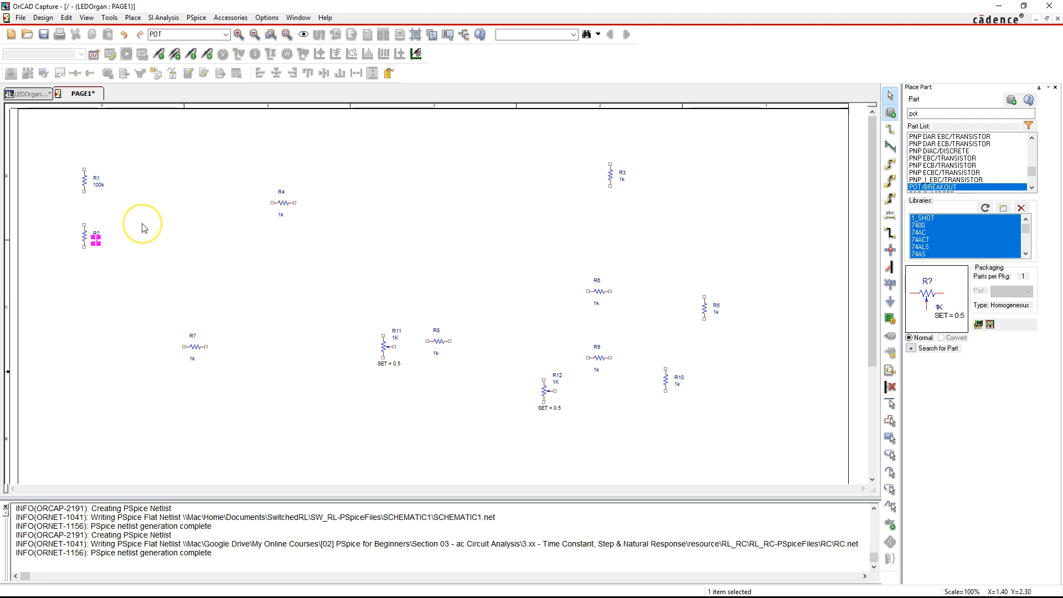
type("100")
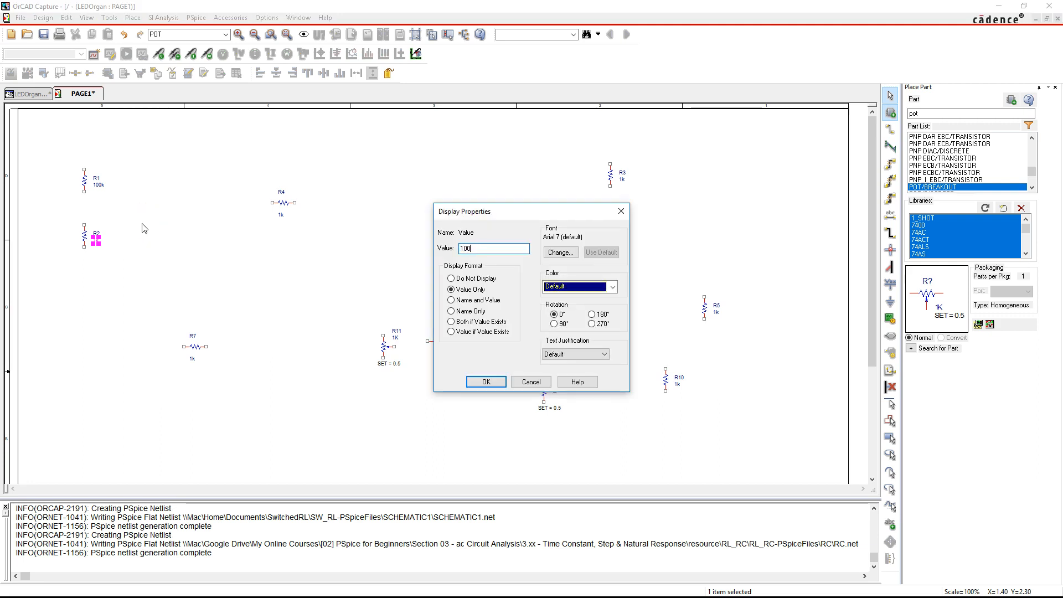
type("k")
key("Return")
left_click(146, 229)
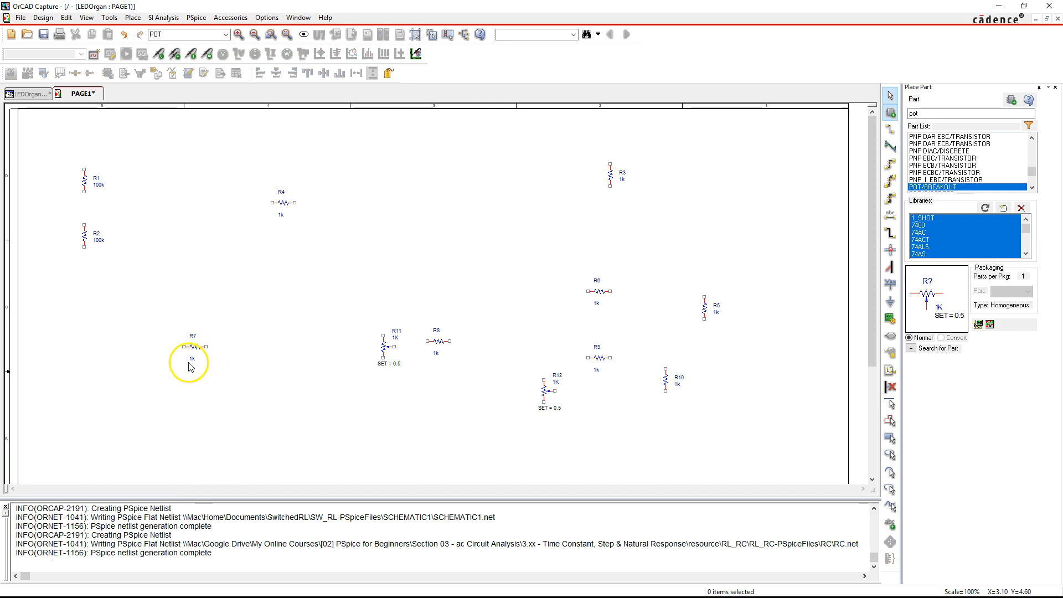
Set the value of resistor R7 to 47k and of resistor R4 to 560k
double_click(251, 347)
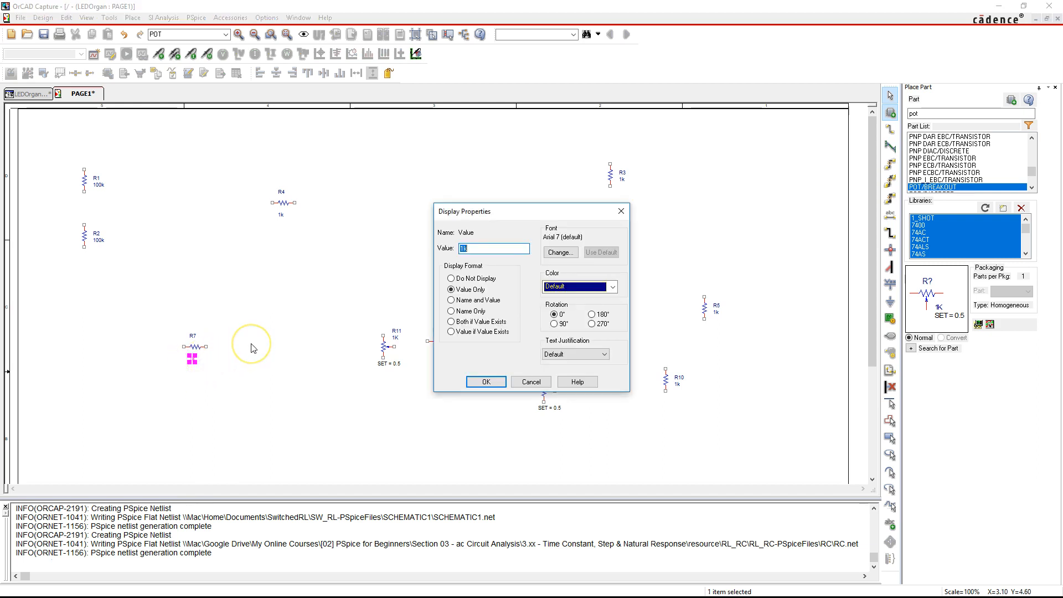
key("Return")
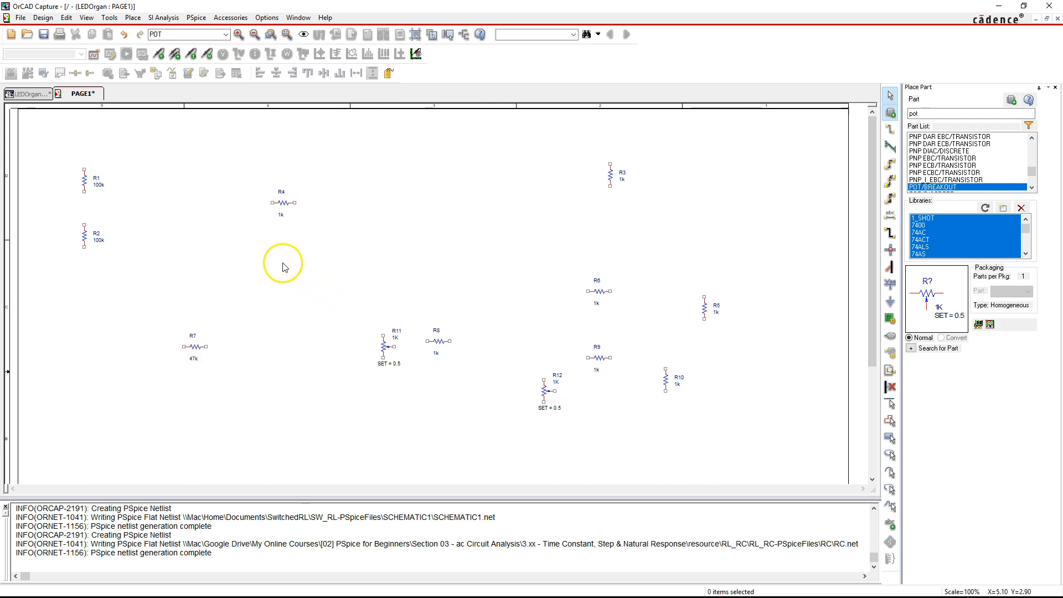
left_click(284, 215)
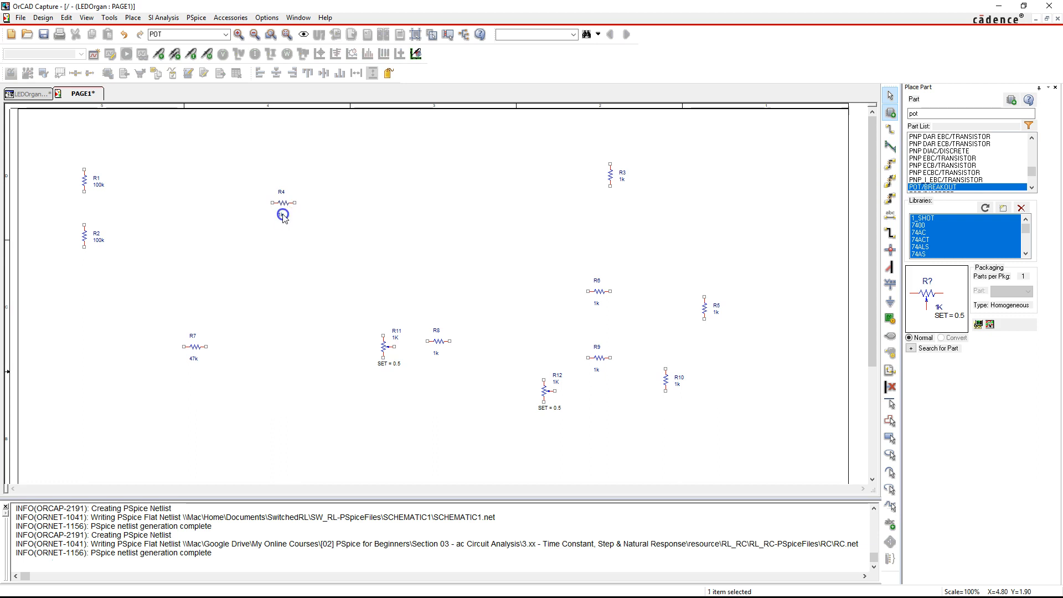
double_click(283, 217)
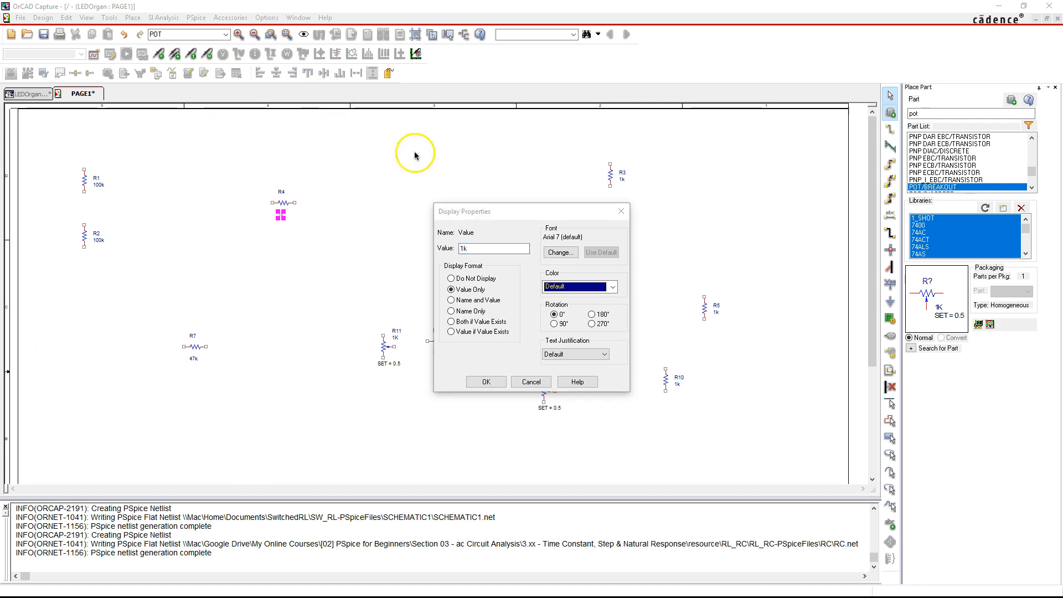
double_click(475, 247)
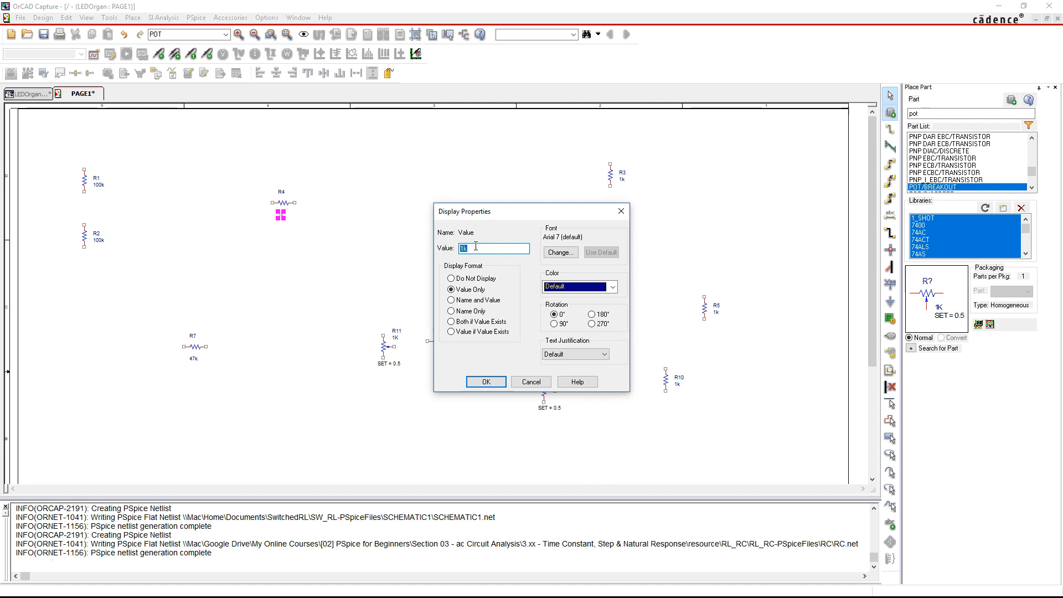
key("Return")
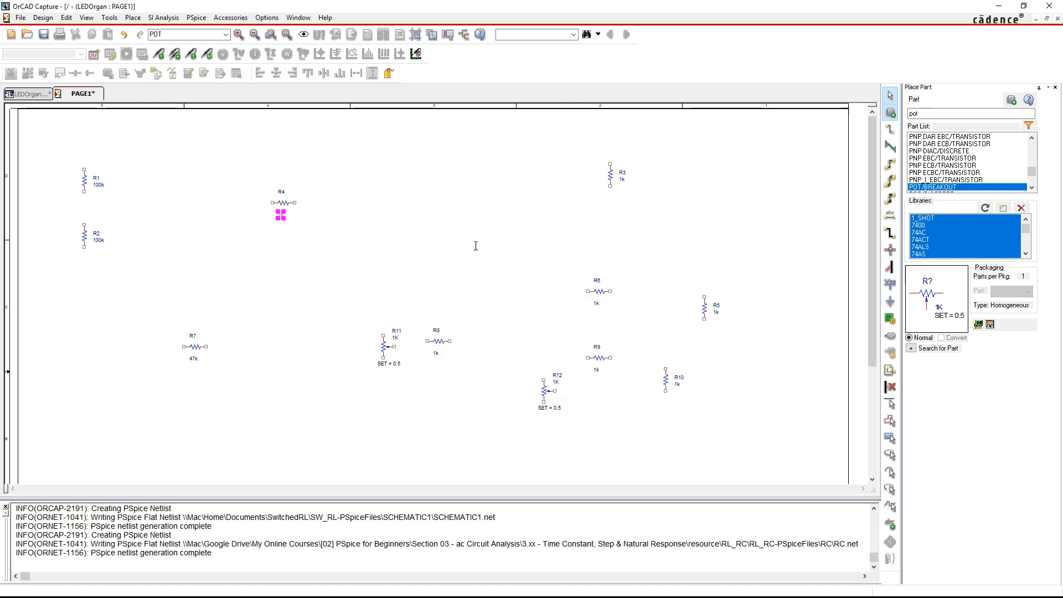
left_click(68, 336)
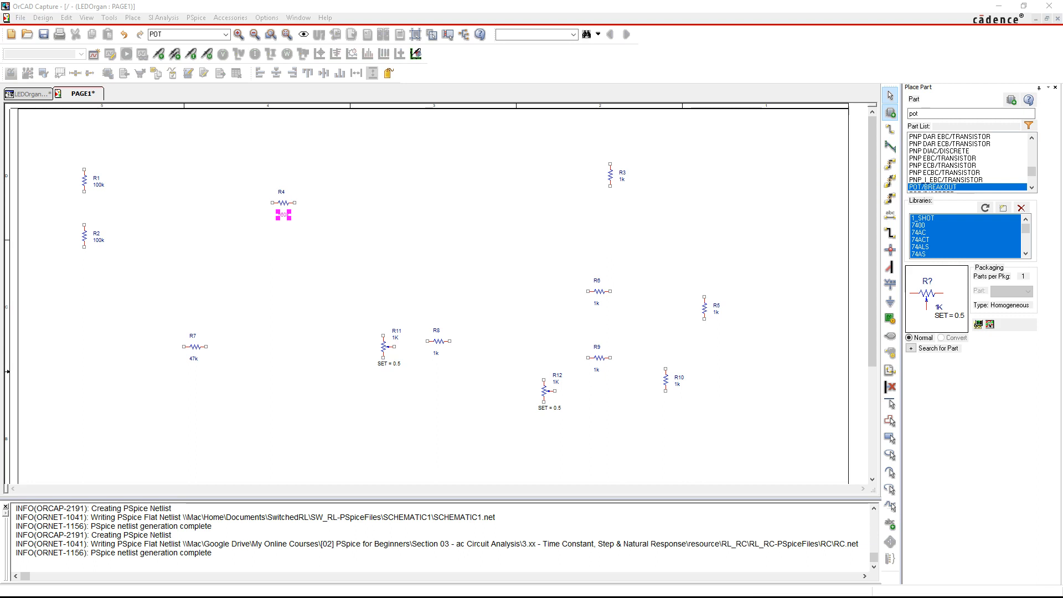
Set potentiometer R11's value to 20K and its SET property to 120
left_click(397, 343)
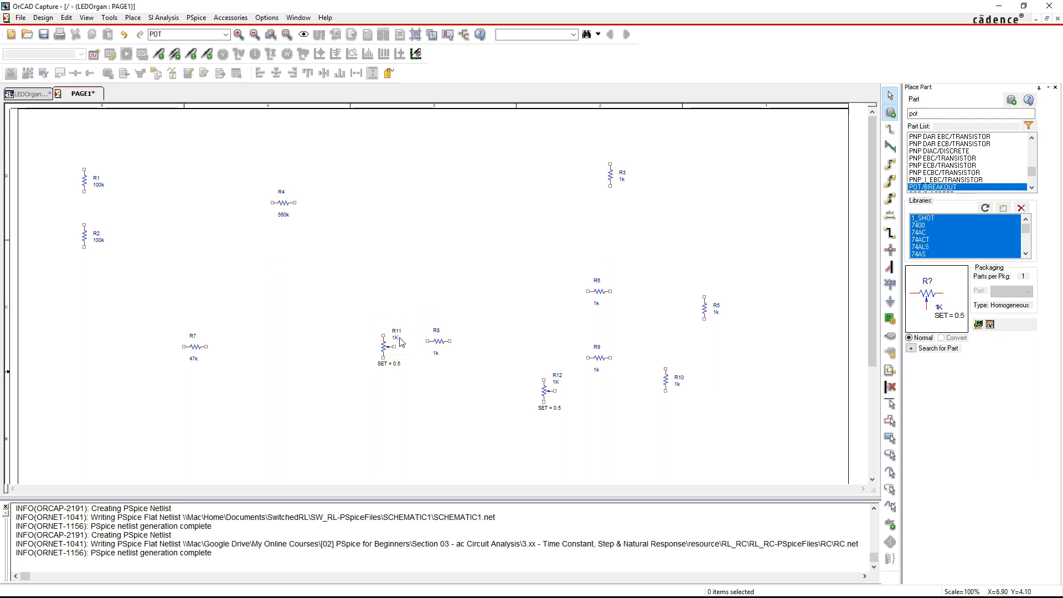
double_click(396, 337)
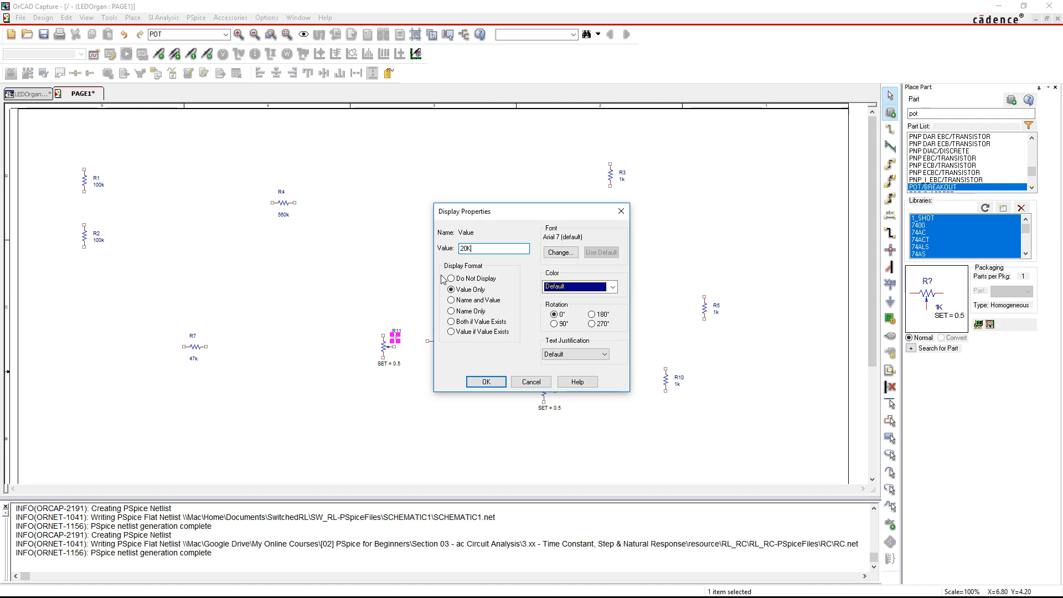
type("20K")
key("Return")
left_click(443, 277)
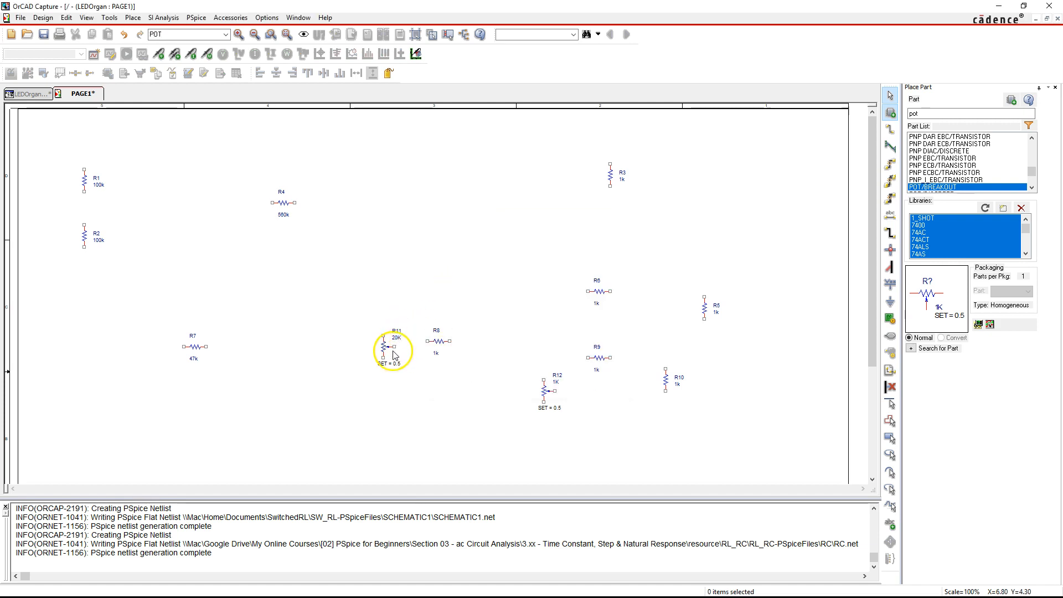
left_click(396, 368)
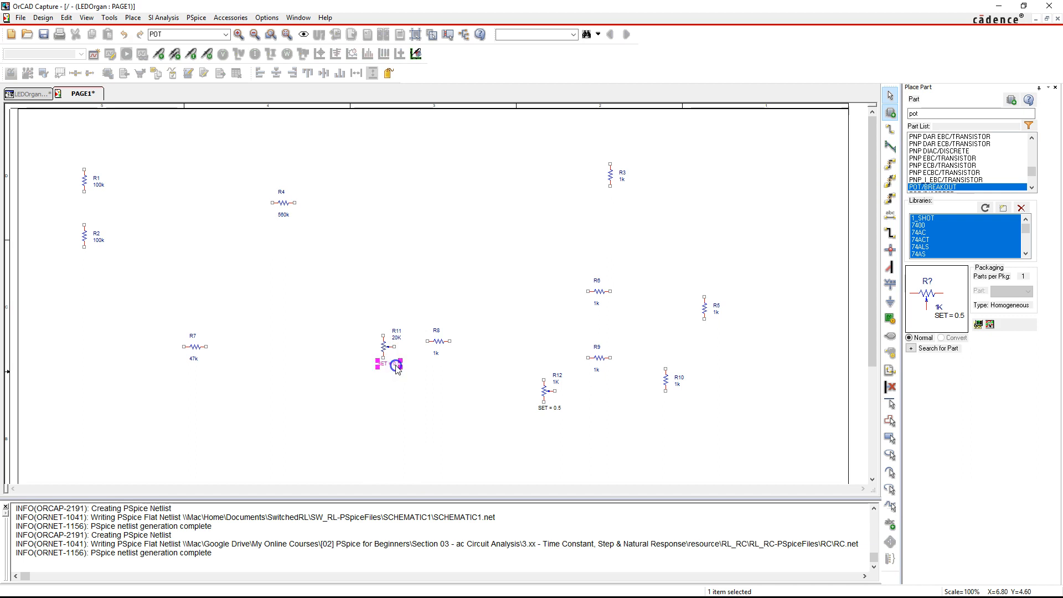
double_click(397, 368)
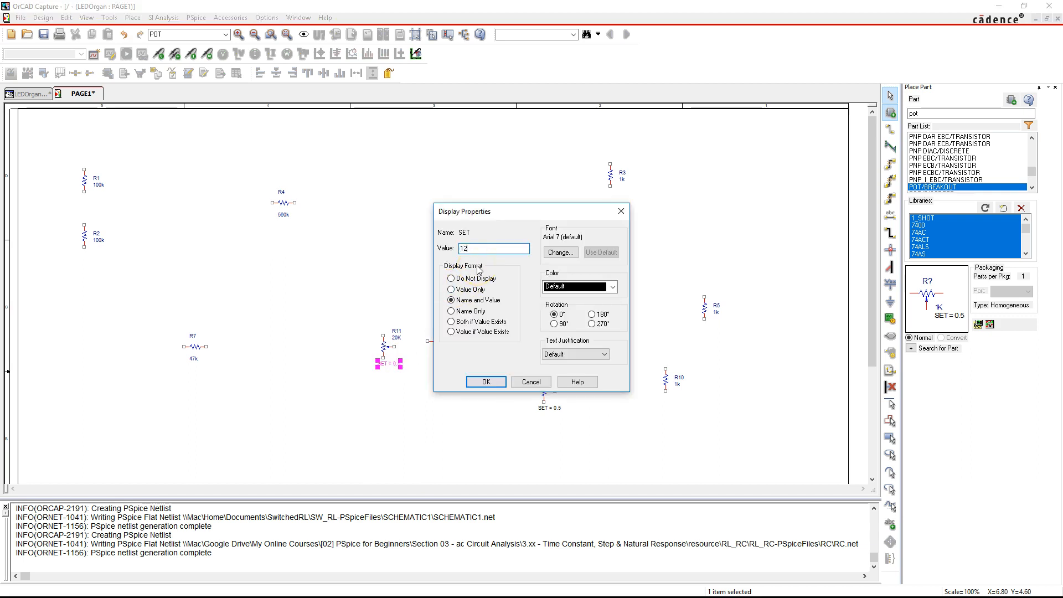
key("Return")
left_click(451, 290)
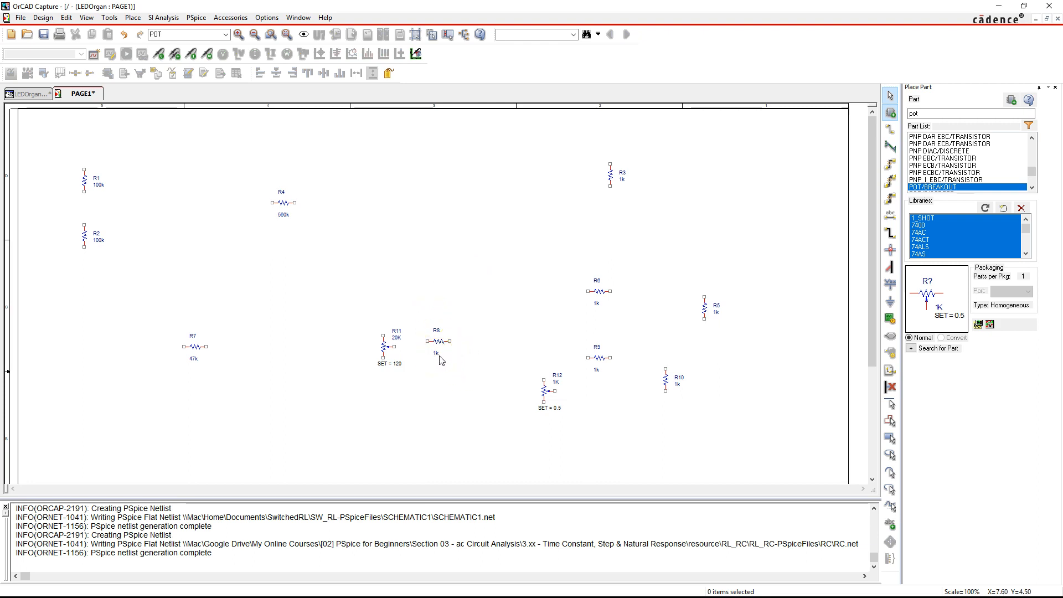
Move the horizontal resistor beside R11 slightly right and down in line with the potentiometer's wiper, and accept its value of 1k
left_click_drag(443, 345, 460, 349)
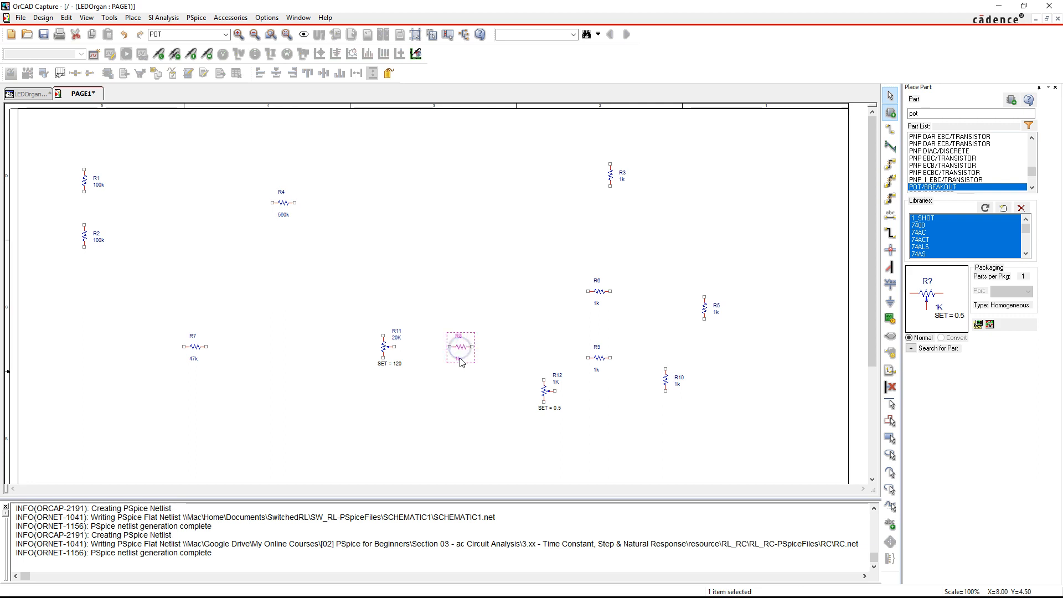
left_click(458, 360)
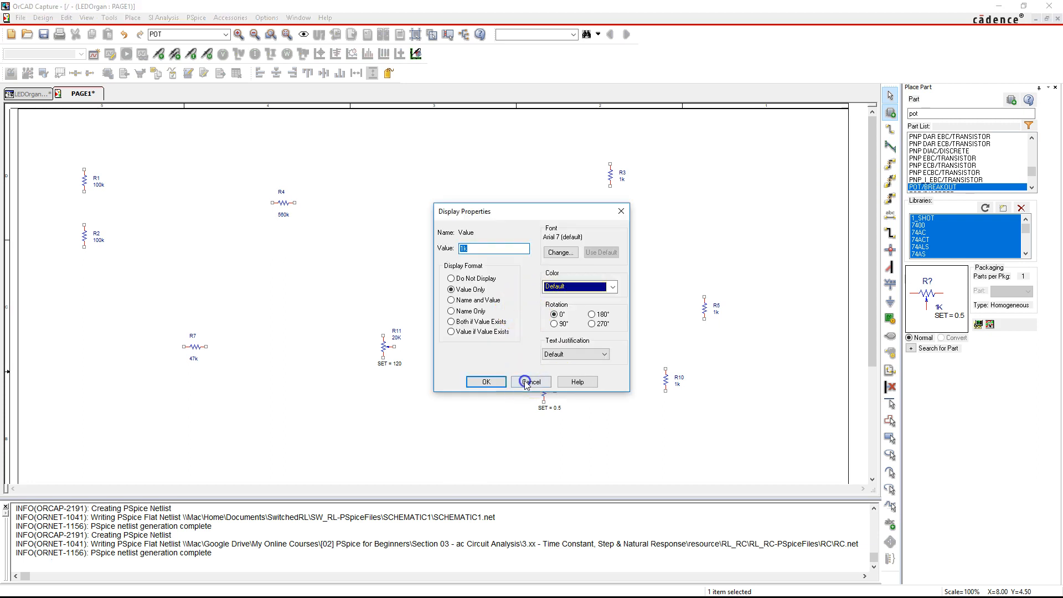
left_click(482, 380)
left_click(310, 403)
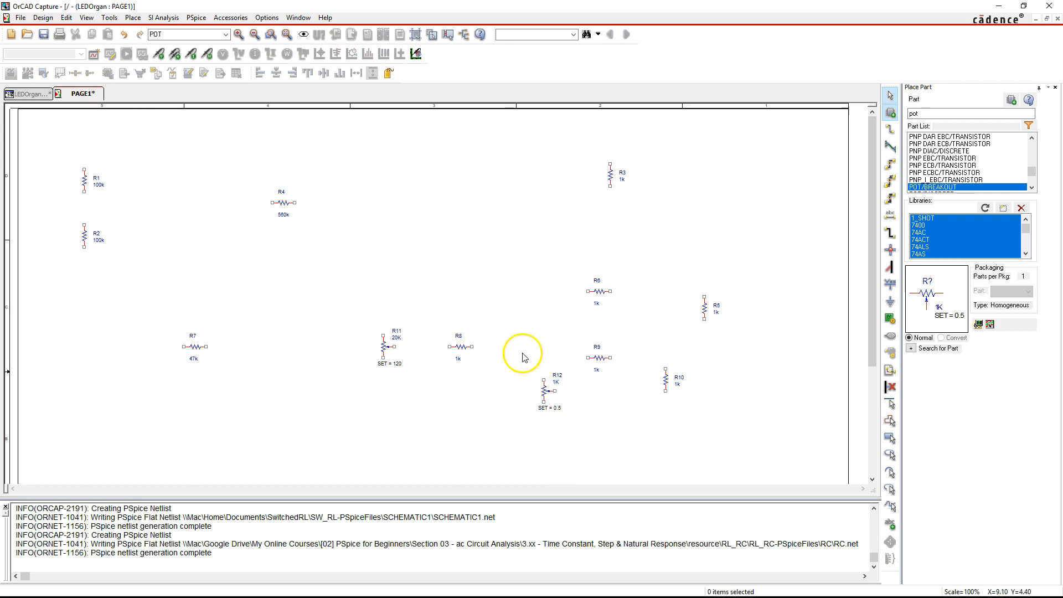
Place a vertical resistor (R/ANALOG) just left of potentiometer R12 and set its value to 680
key("Return")
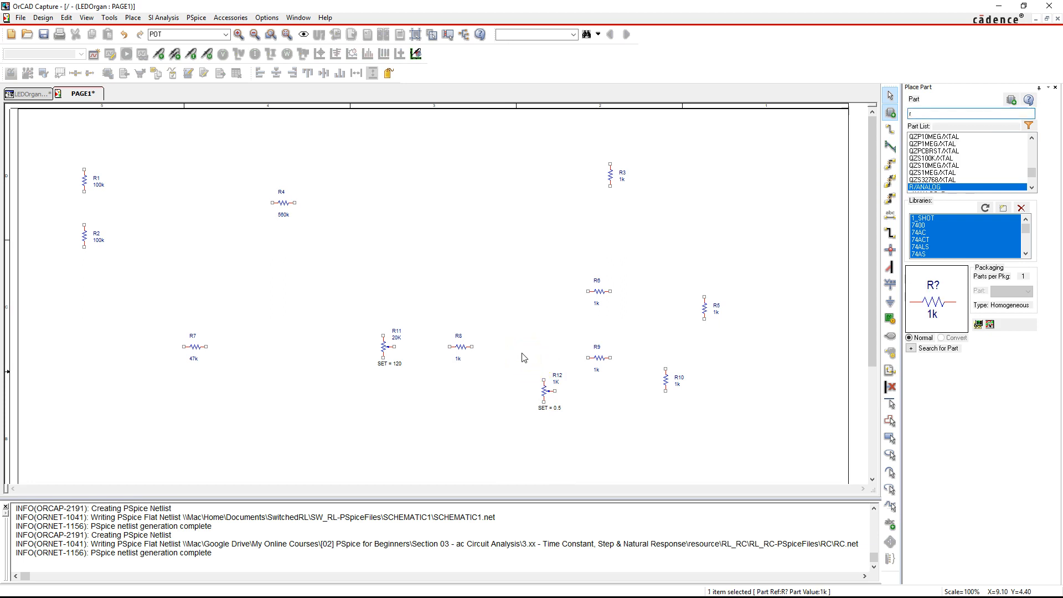
key("r")
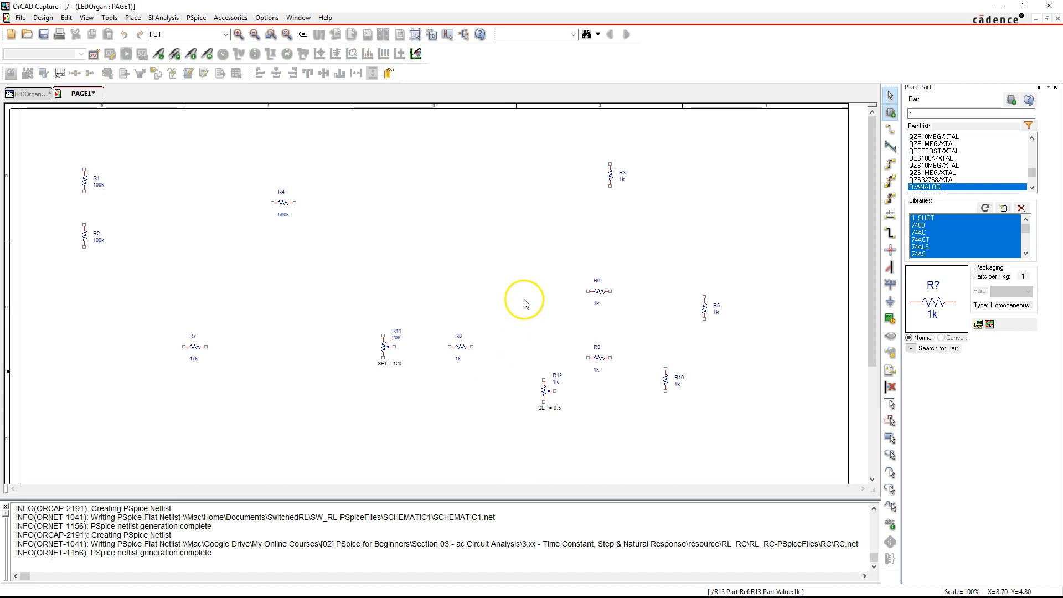
left_click(515, 382)
double_click(517, 384)
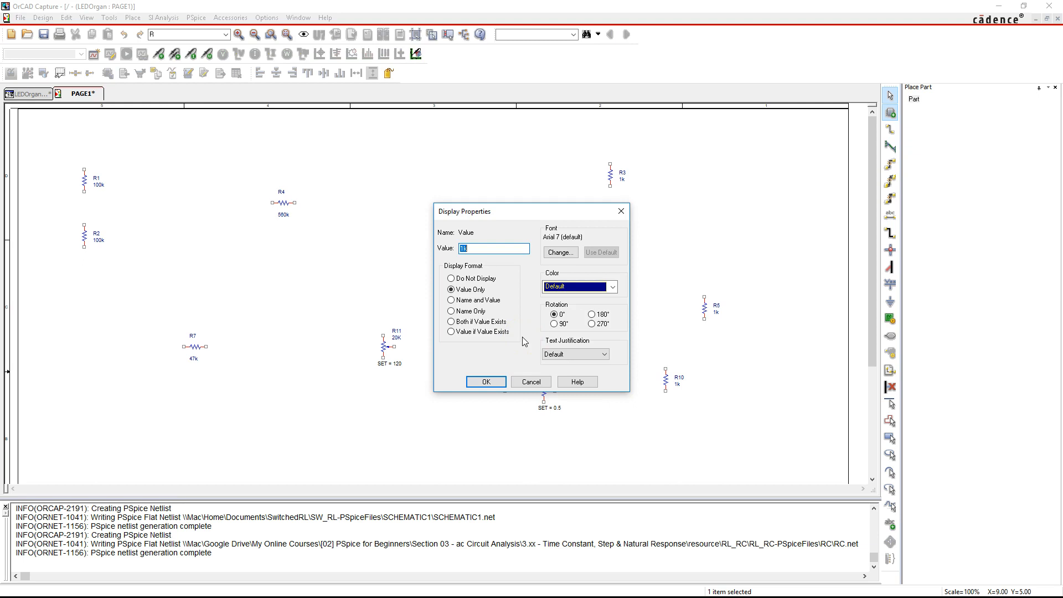
type("680")
key("Return")
left_click(521, 339)
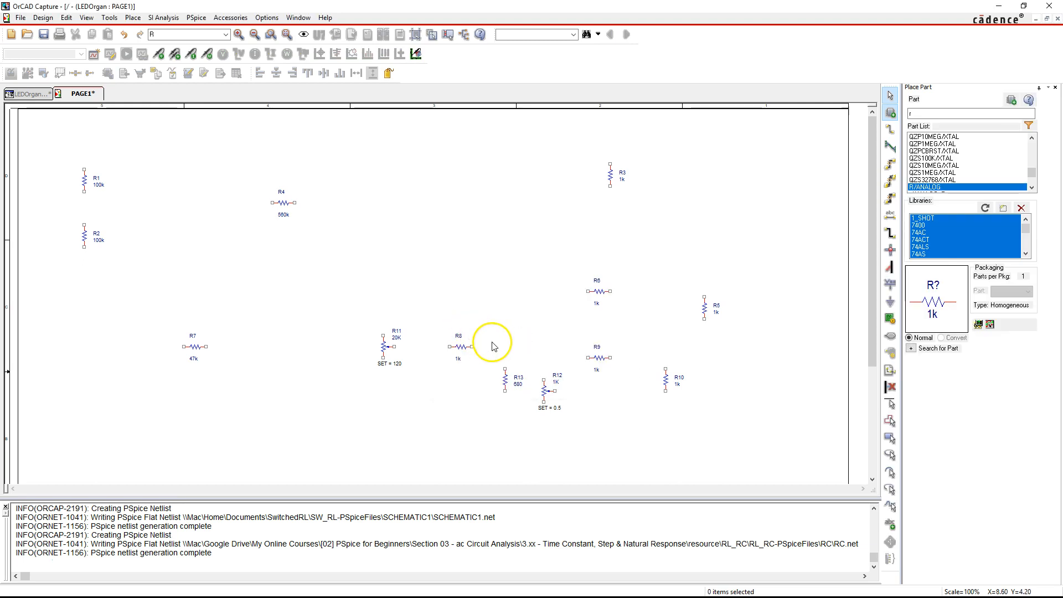
Move potentiometer R12 right to sit directly below R9
left_click_drag(543, 392, 597, 404)
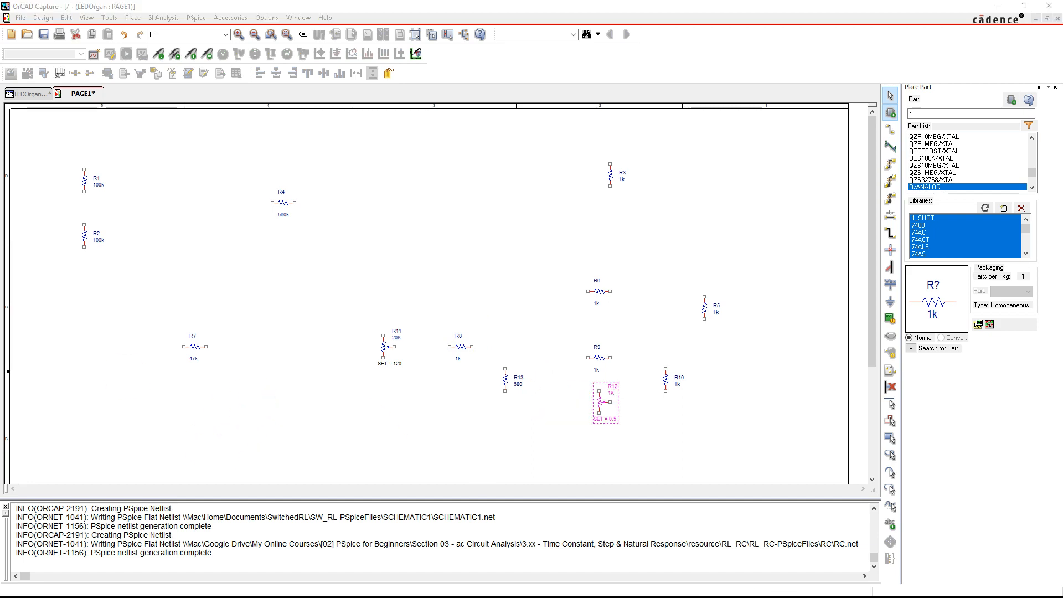
Set potentiometer R12's value to 20K and its SET property to 120
left_click(542, 387)
double_click(610, 392)
type("20K")
key("Return")
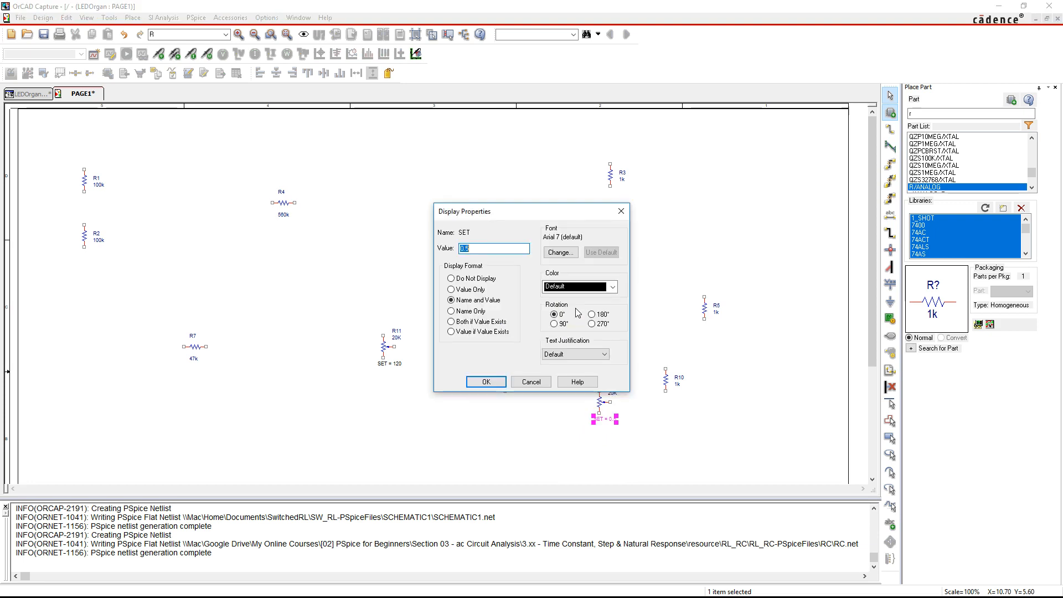
key("Return")
left_click(533, 311)
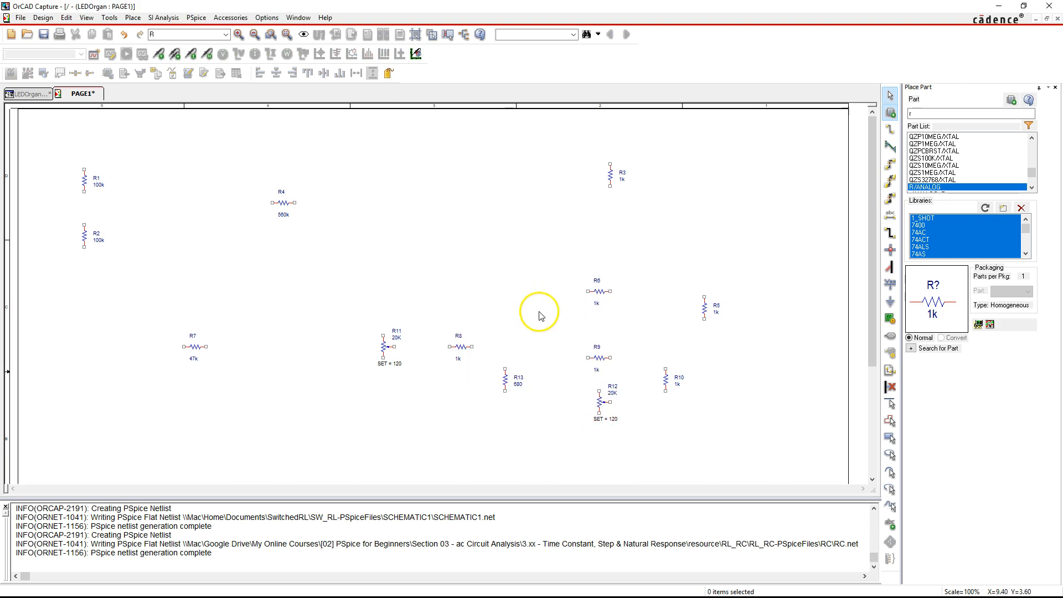
left_click(532, 321)
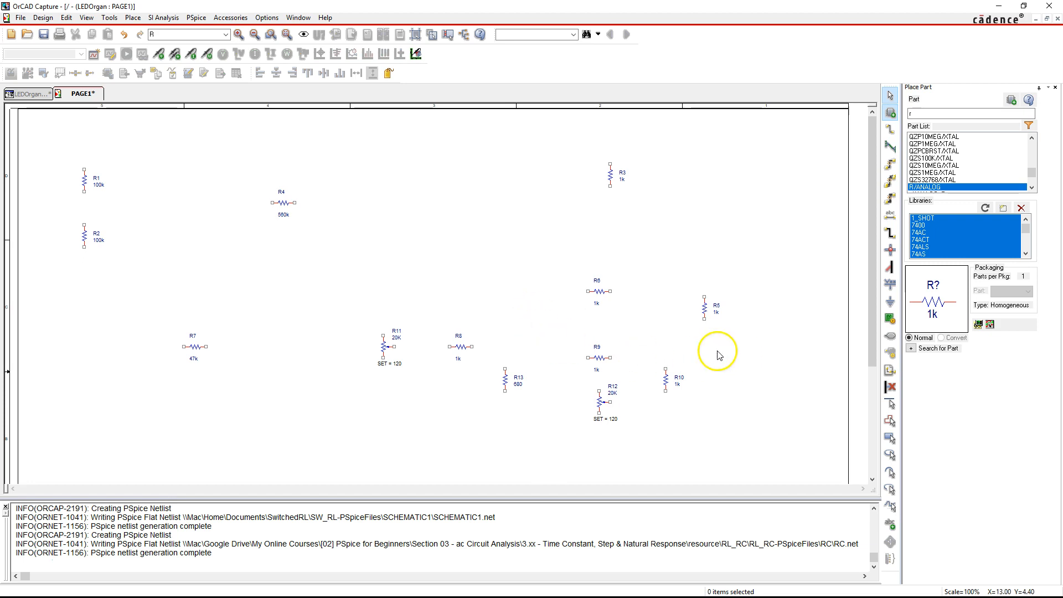
Move resistor R9 in line with potentiometer R12's wiper, and R10 right and down beyond R9
left_click_drag(666, 381, 756, 398)
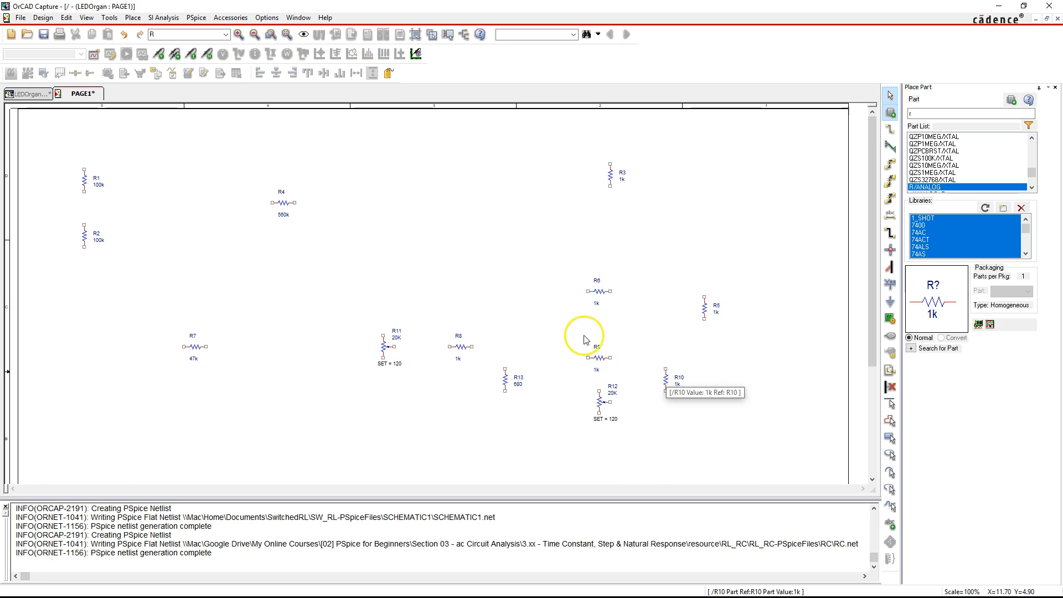
left_click_drag(660, 384, 656, 400)
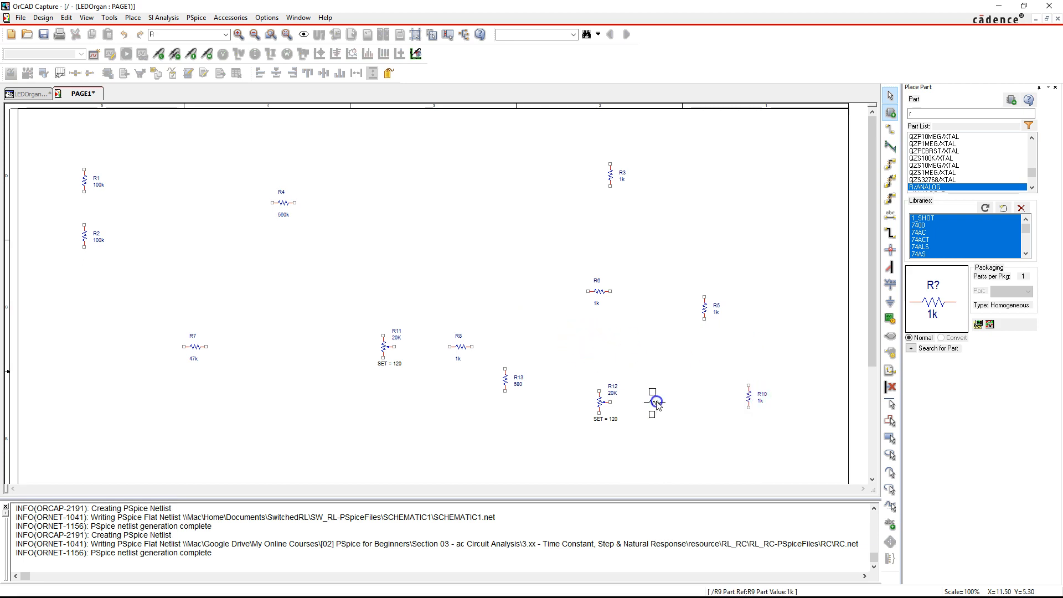
left_click_drag(748, 393, 727, 418)
Set resistor R10's value to 680
left_click(741, 425)
double_click(741, 425)
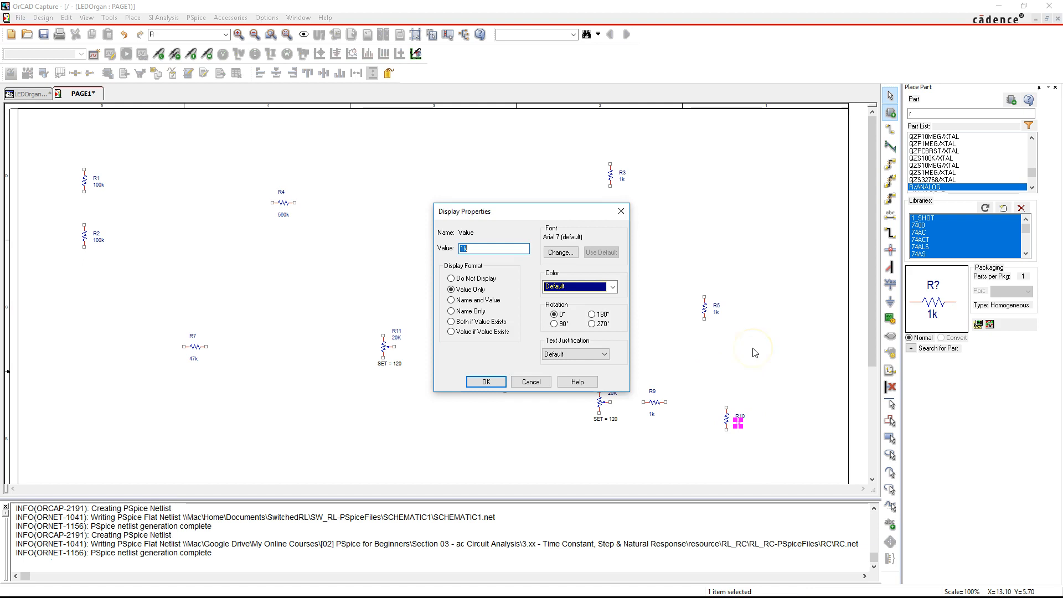
key("Return")
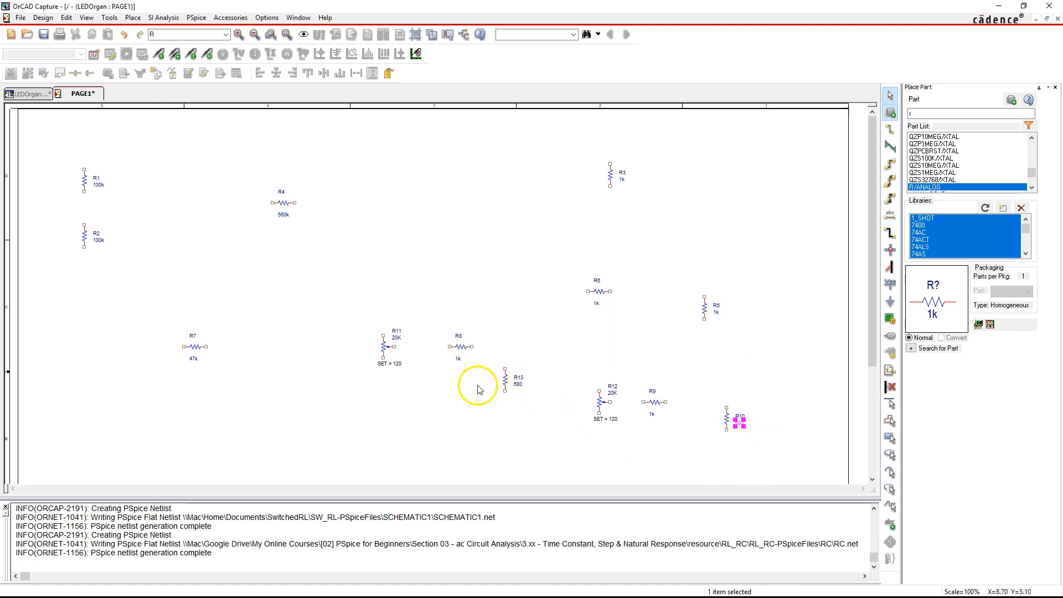
left_click(661, 328)
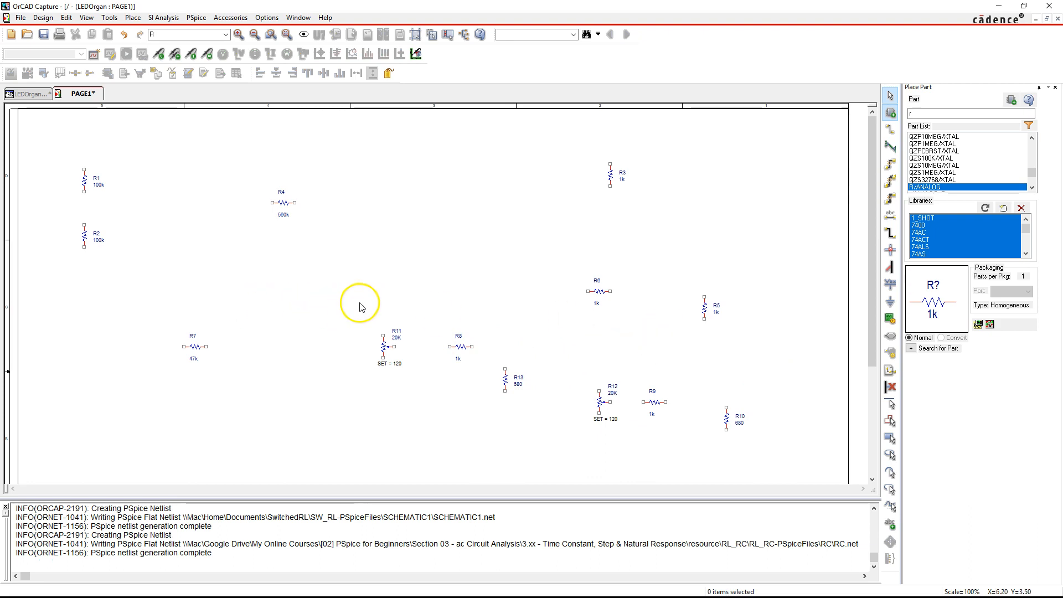
Set resistor R6's value to 560k
left_click(598, 303)
double_click(632, 275)
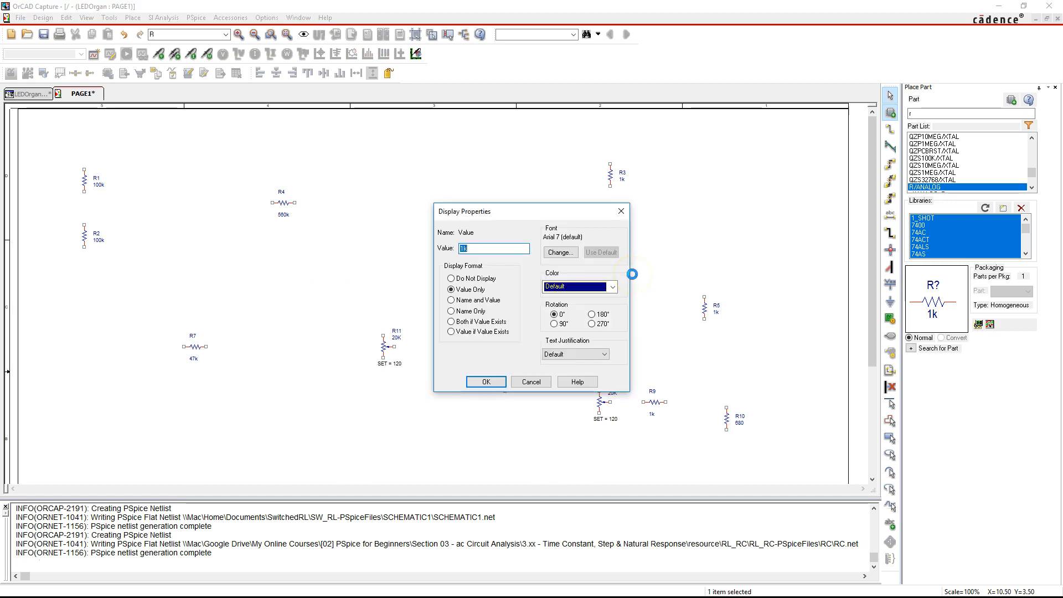
key("Return")
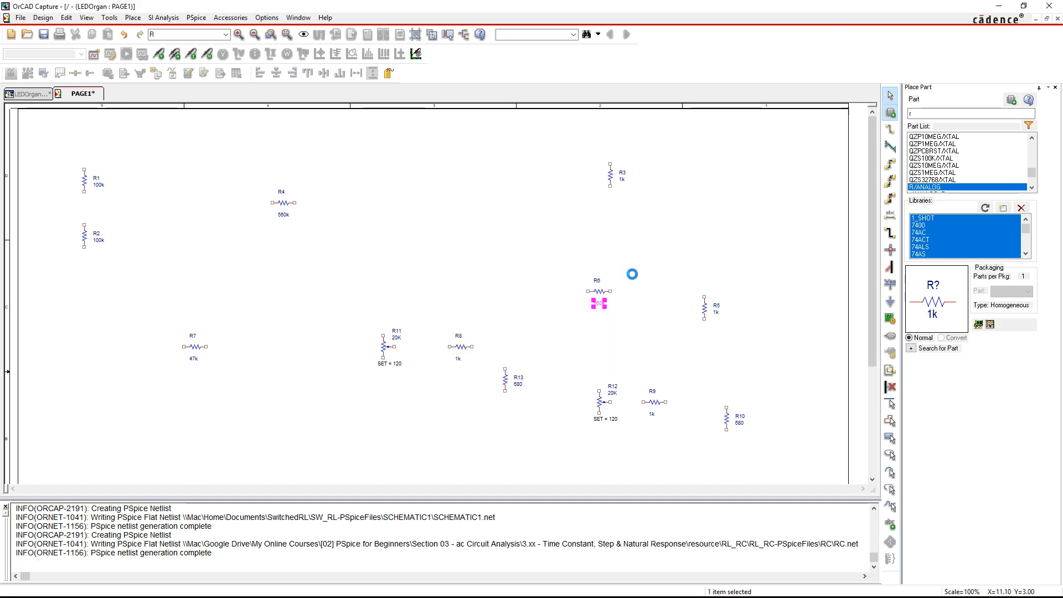
left_click(586, 230)
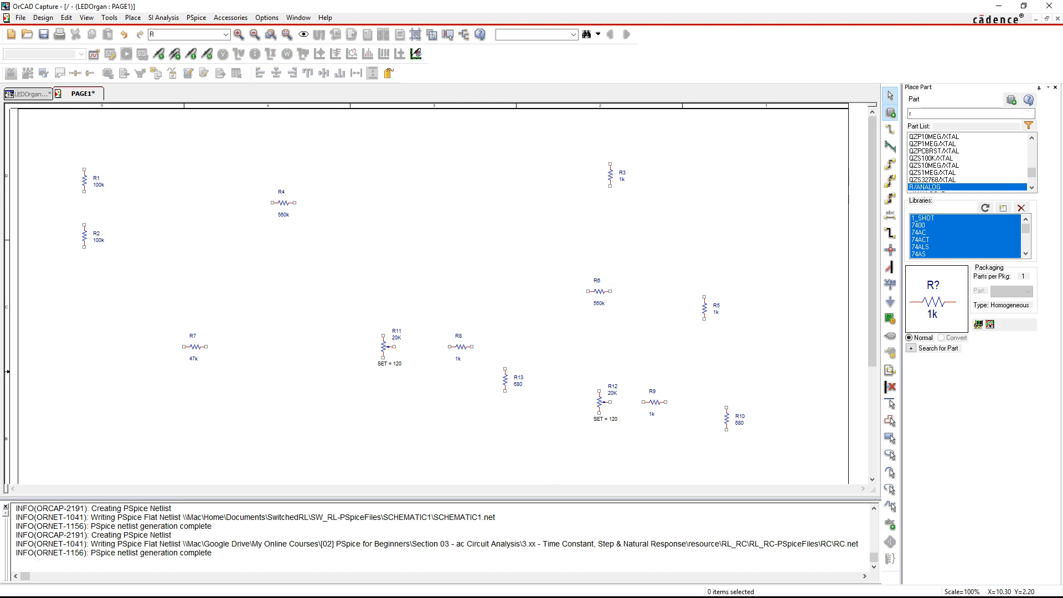
Set resistor R3's value to 39k
left_click(620, 176)
type("10k")
key("Return")
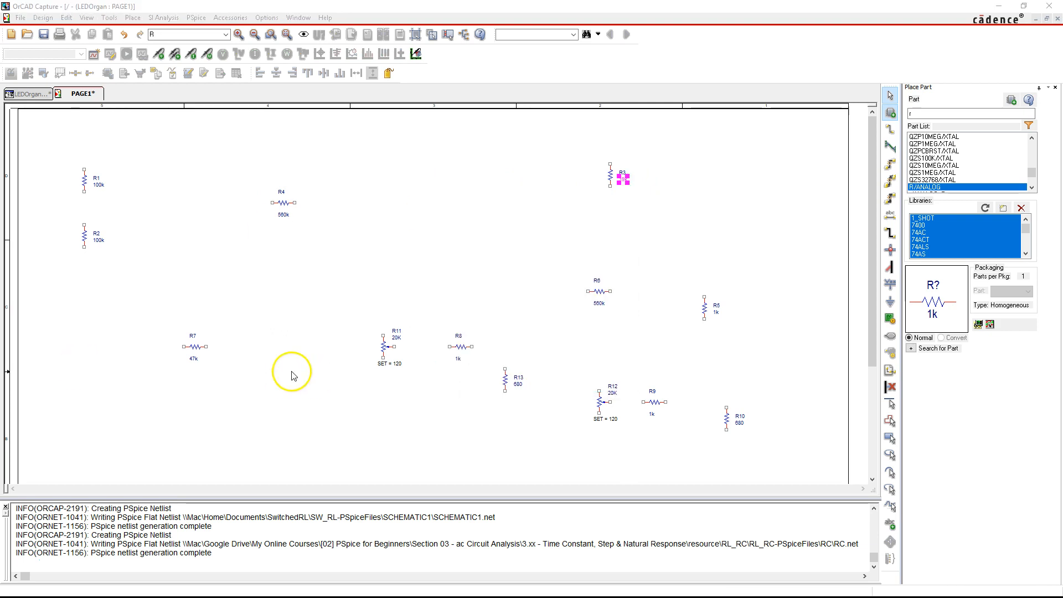
Set resistor R5's value to 39k and move it right and slightly down on the schematic
left_click(716, 311)
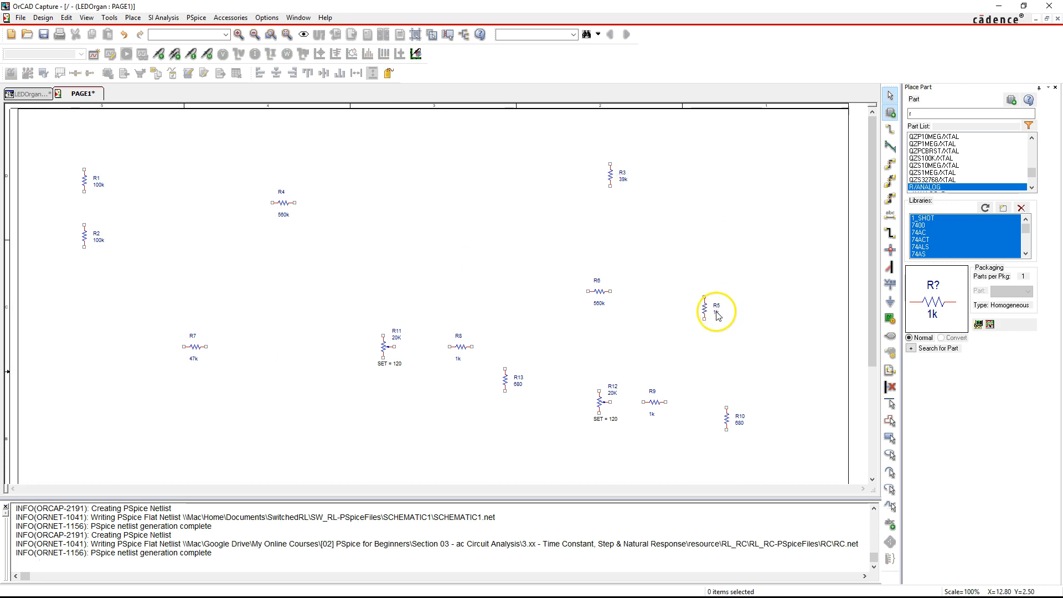
key("Return")
left_click(707, 267)
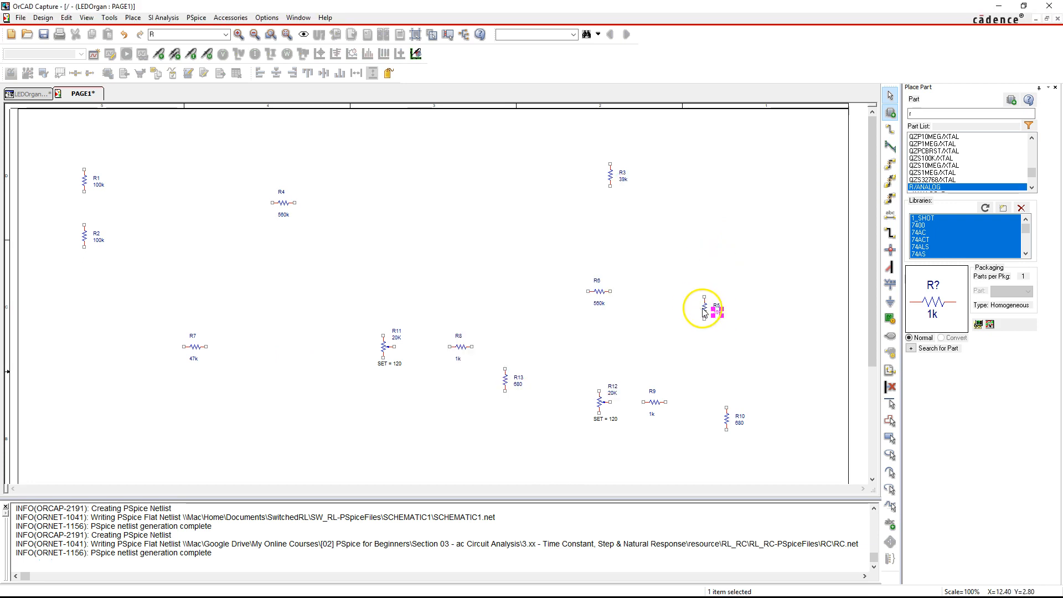
left_click_drag(704, 312, 788, 331)
left_click(748, 285)
left_click(664, 234)
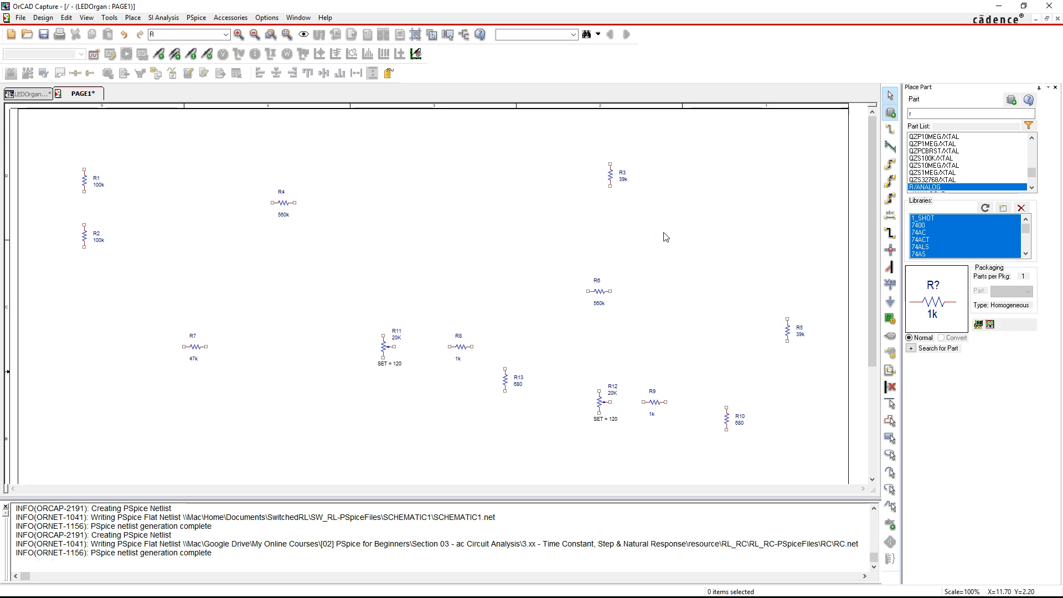
Place four horizontal C/ANALOG capacitors: upper left of R3, upper left of R5, above R10 and between R6 and R12
key("BackSpace")
type("c")
key("Return")
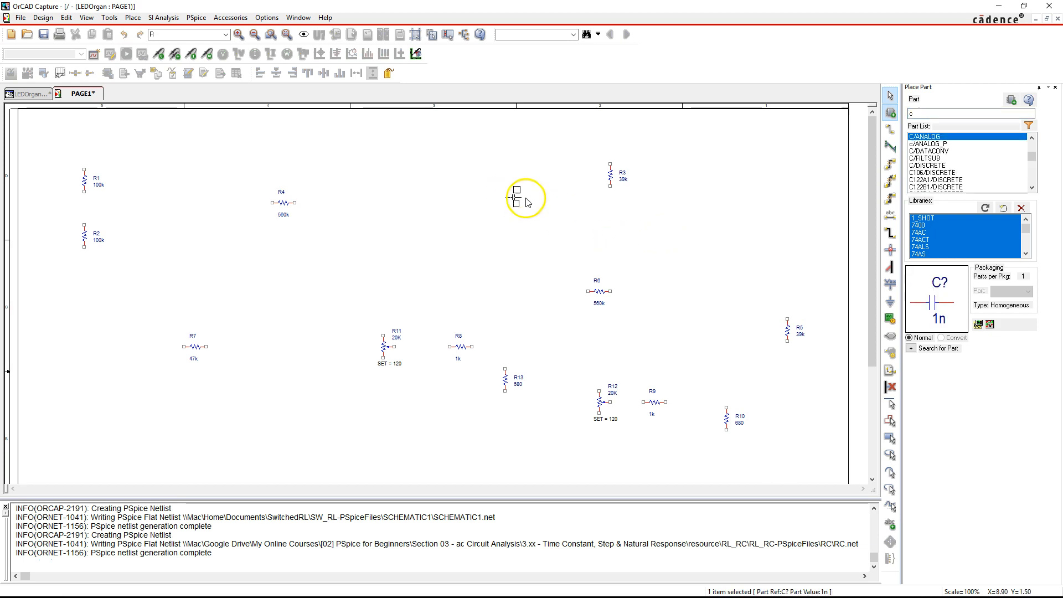
left_click(557, 220)
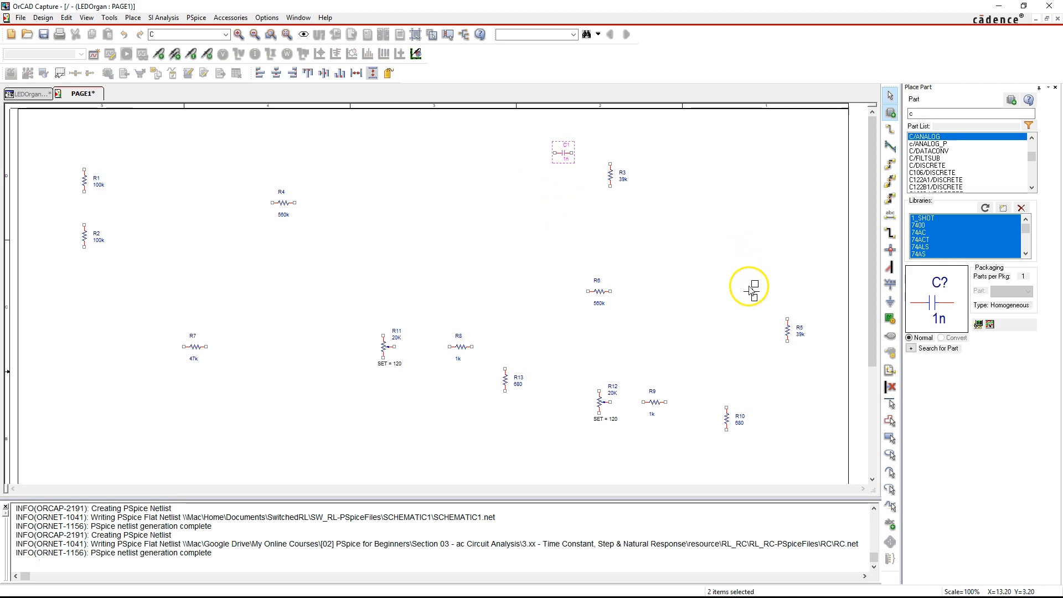
left_click(751, 281)
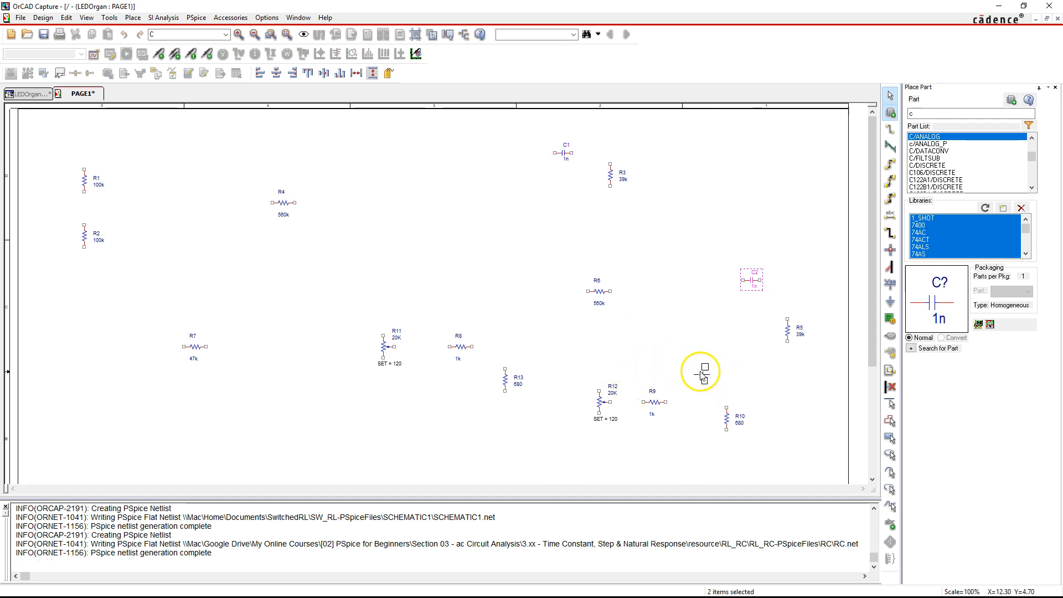
key("Escape")
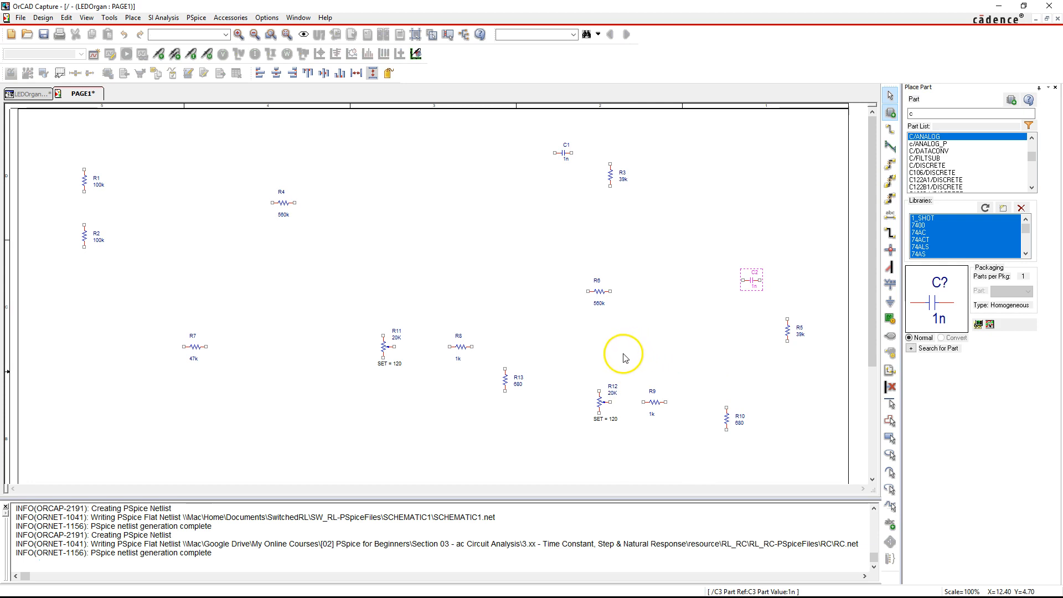
left_click(596, 337)
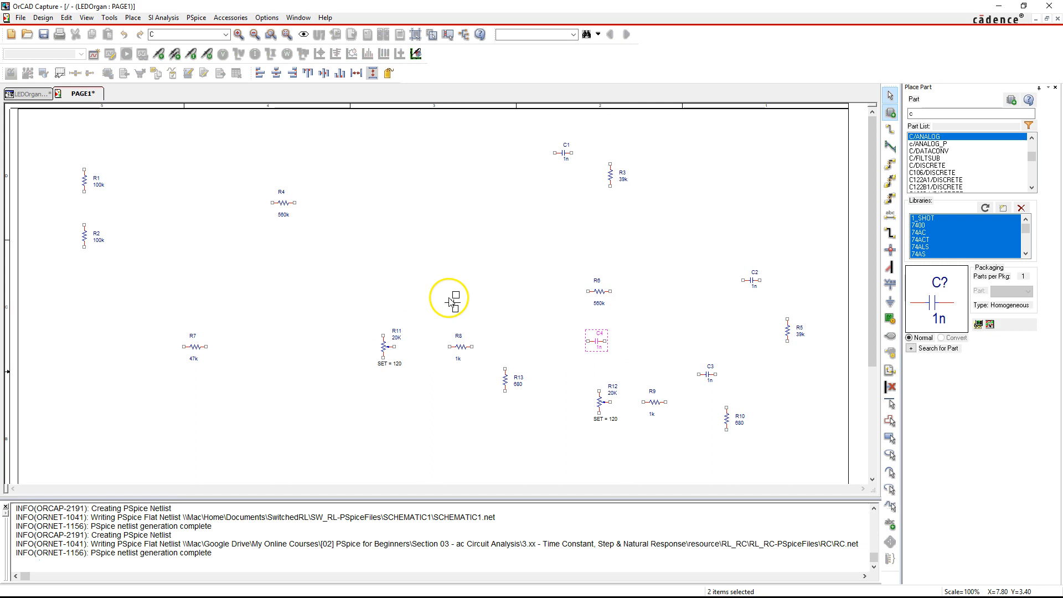
Place four more horizontal capacitors: upper left of R11, right of R8, below R4 and left of R7
key("Escape")
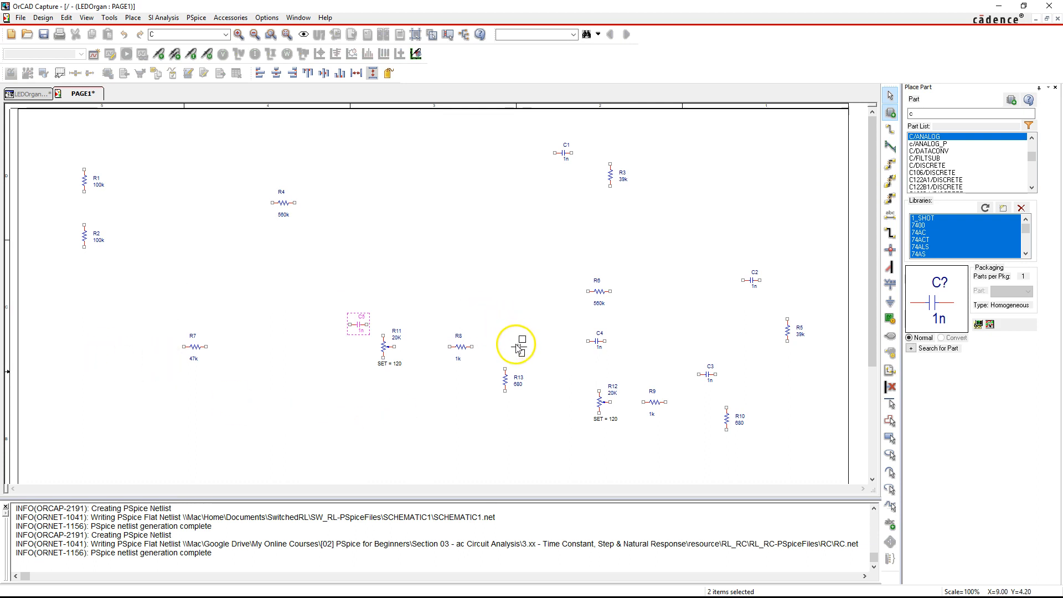
key("Escape")
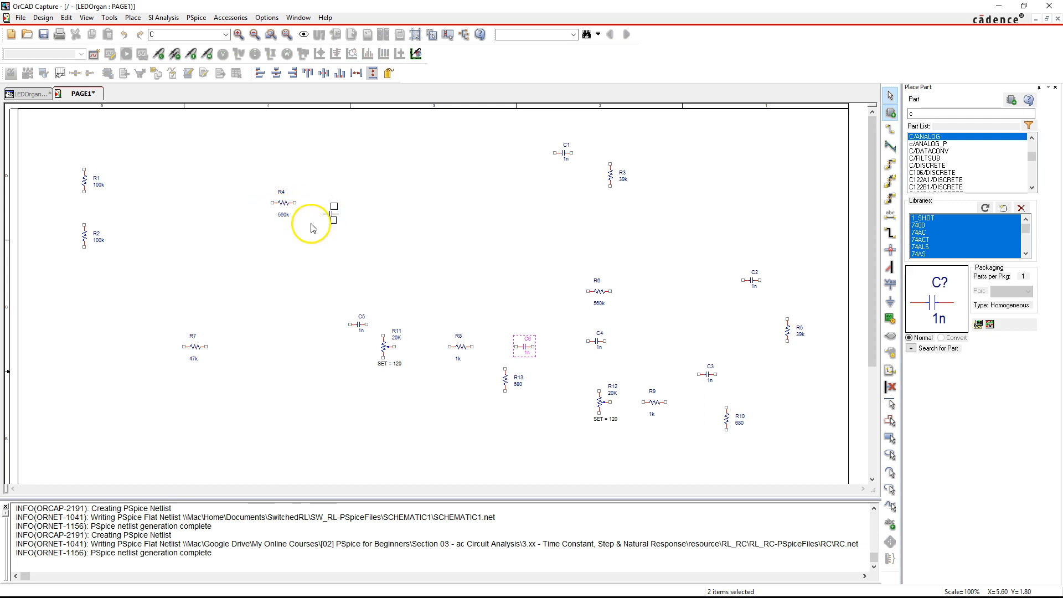
key("Escape")
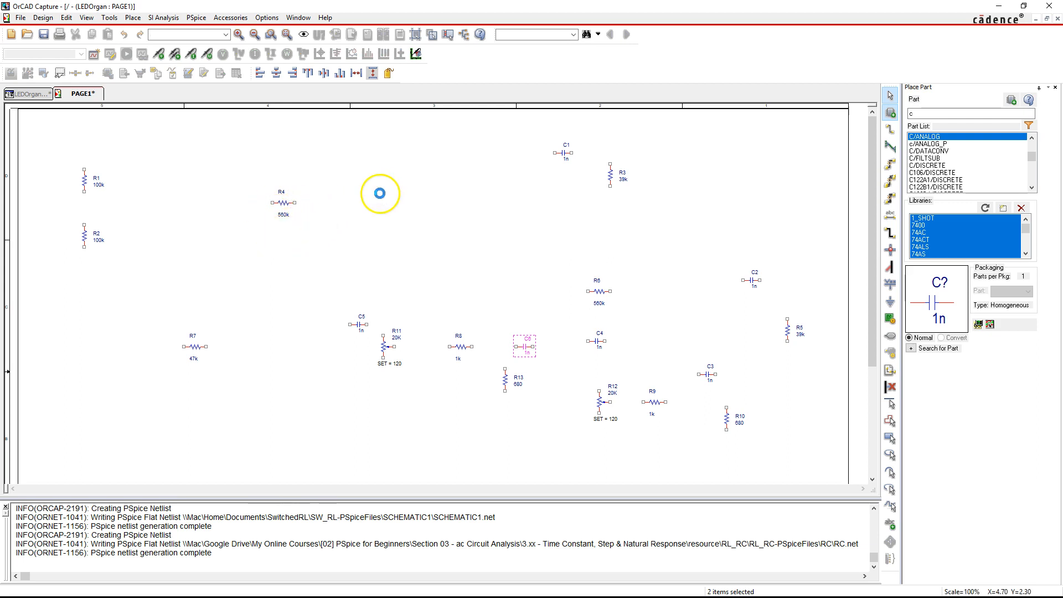
left_click(279, 238)
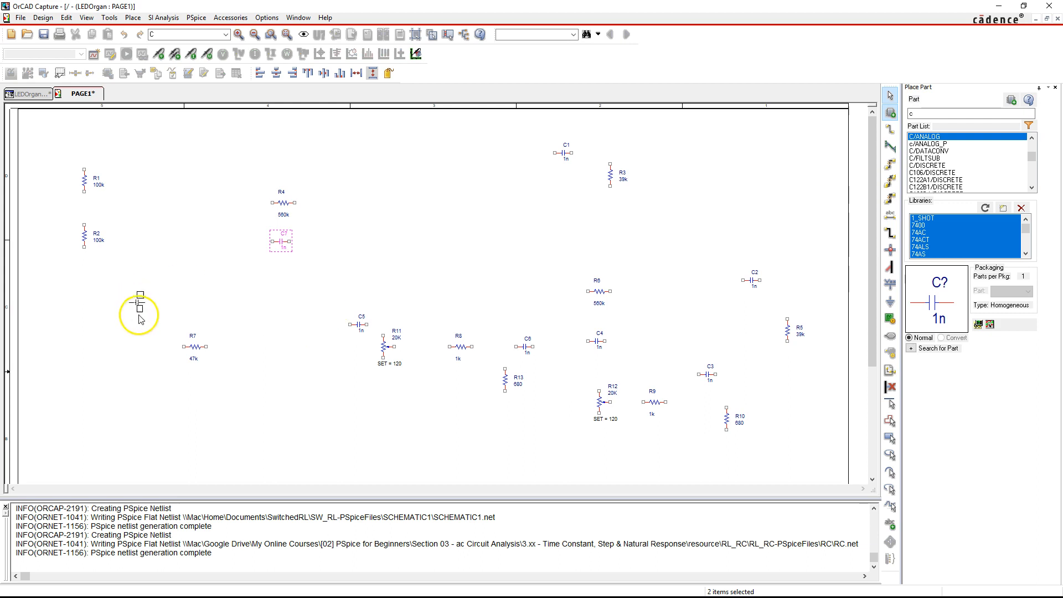
left_click(145, 343)
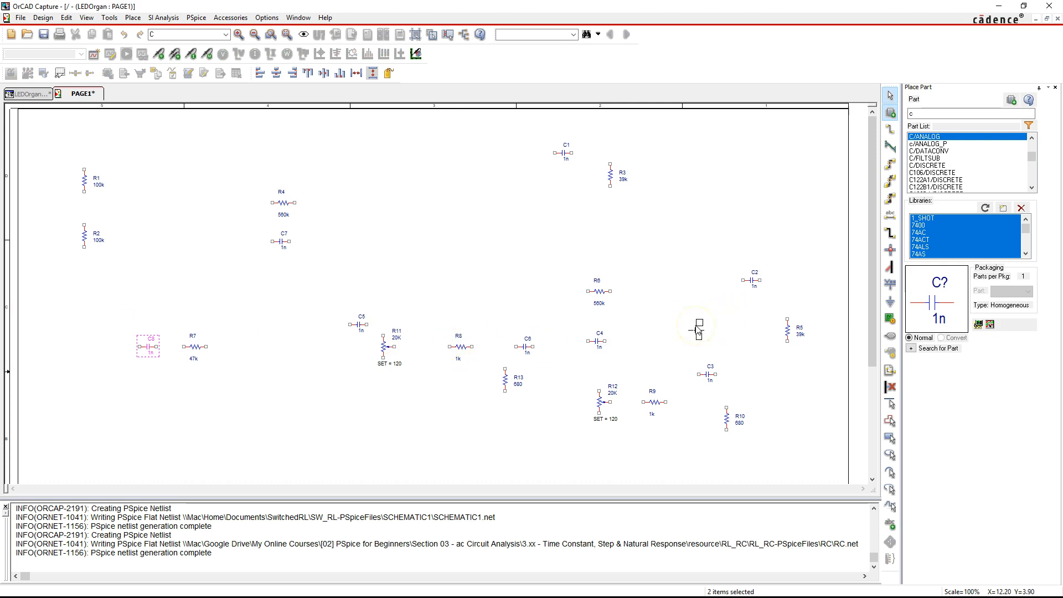
key("Escape")
Set capacitor C2's value to 2200nF
double_click(754, 286)
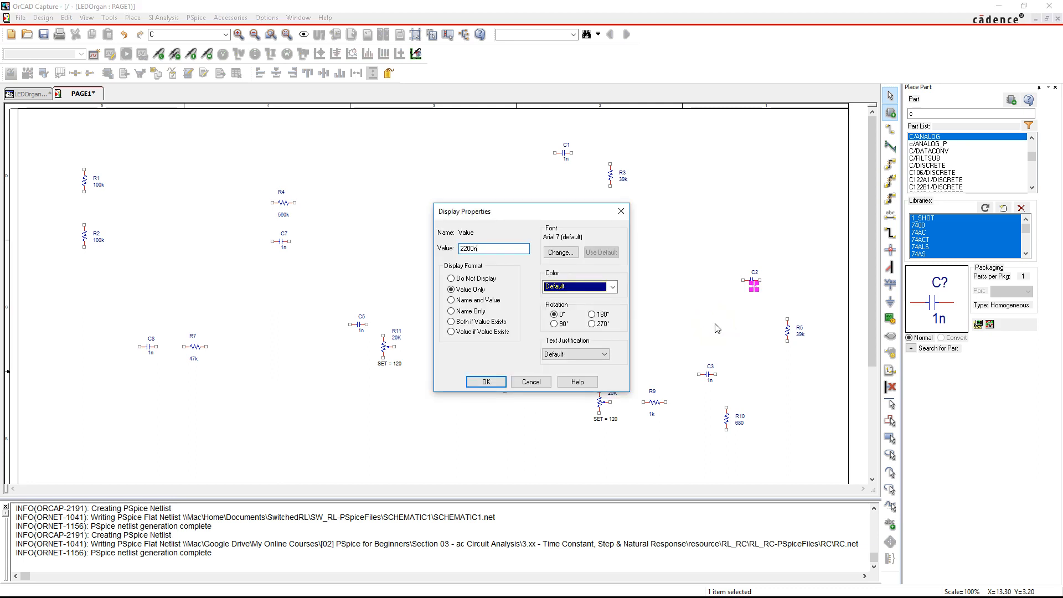
type("F")
key("Return")
left_click(722, 332)
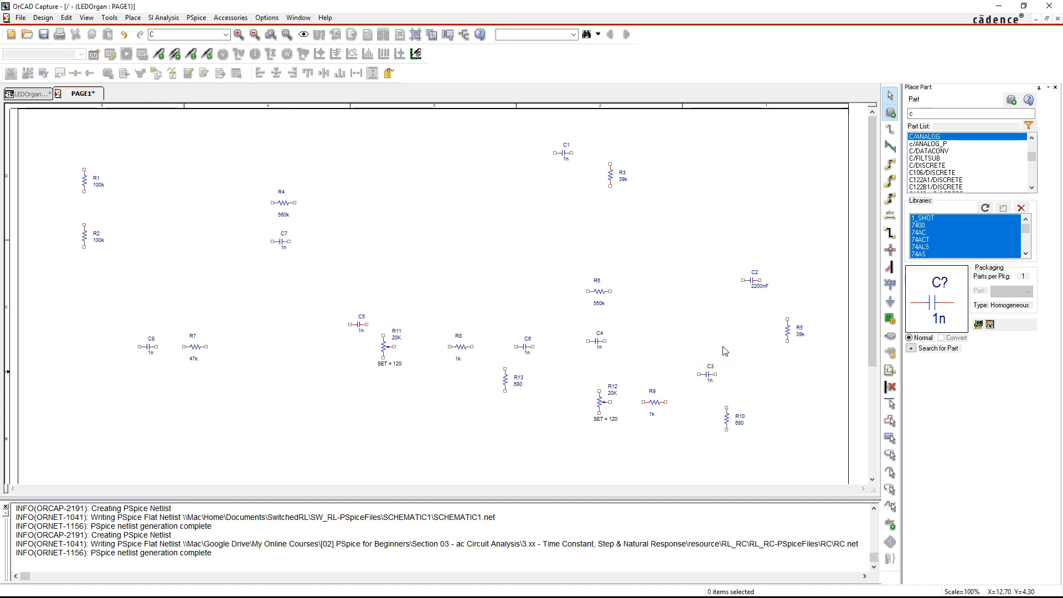
left_click(600, 345)
key("ctrl+e")
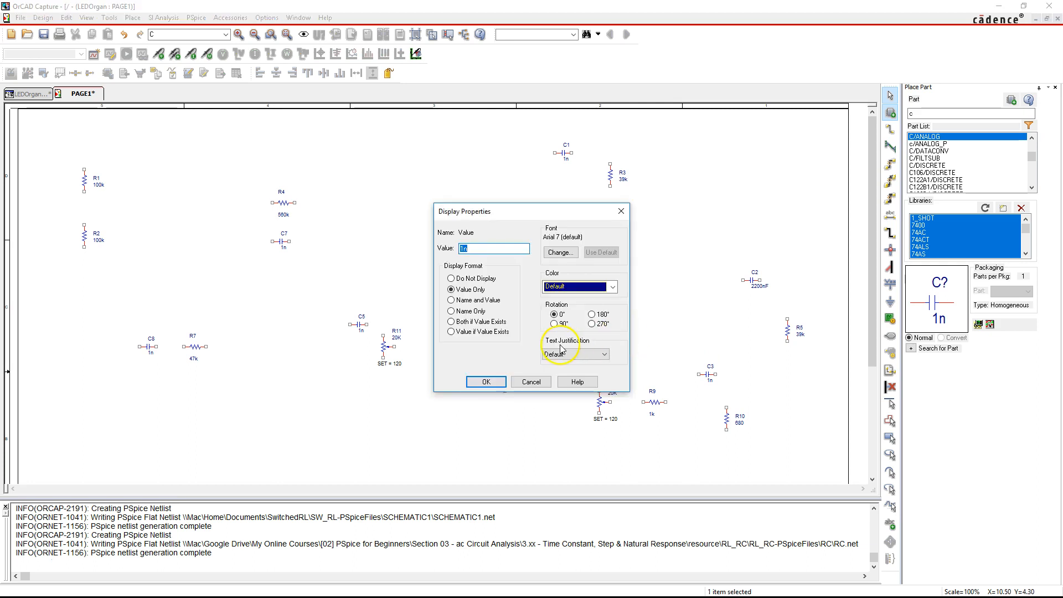
left_click(531, 381)
left_click(676, 354)
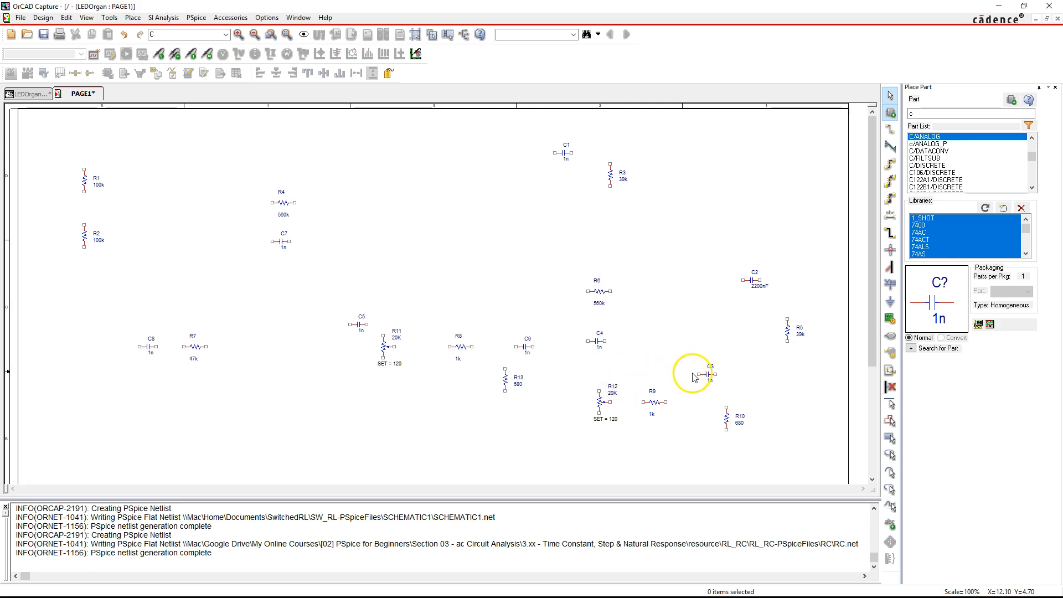
Move capacitor C3 up and right to sit below C2, and set its value to 10nF
left_click_drag(709, 380, 754, 360)
left_click(750, 367)
double_click(750, 366)
type("10nF")
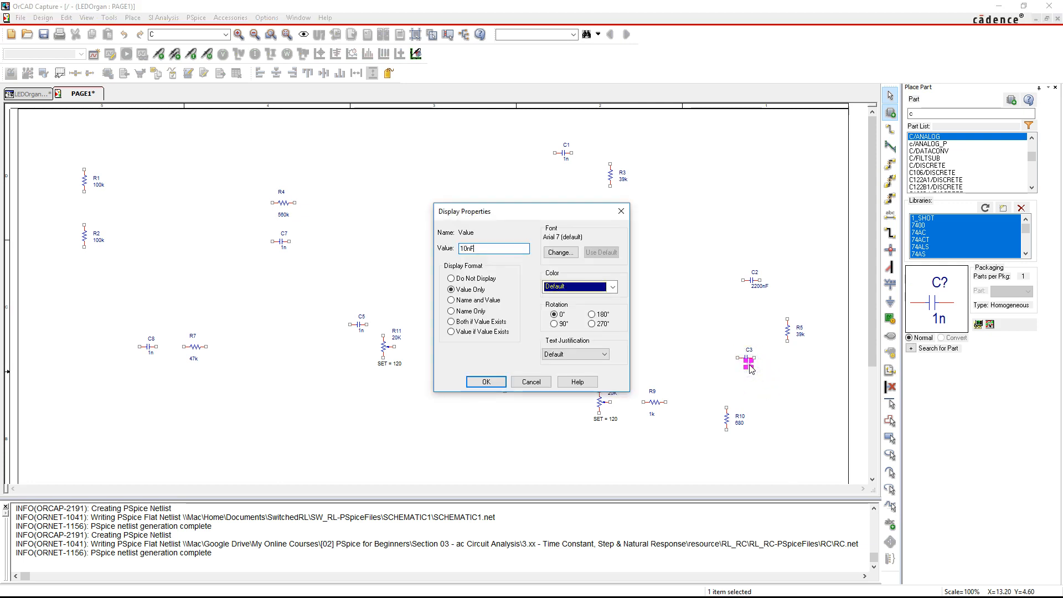
key("Return")
left_click(639, 302)
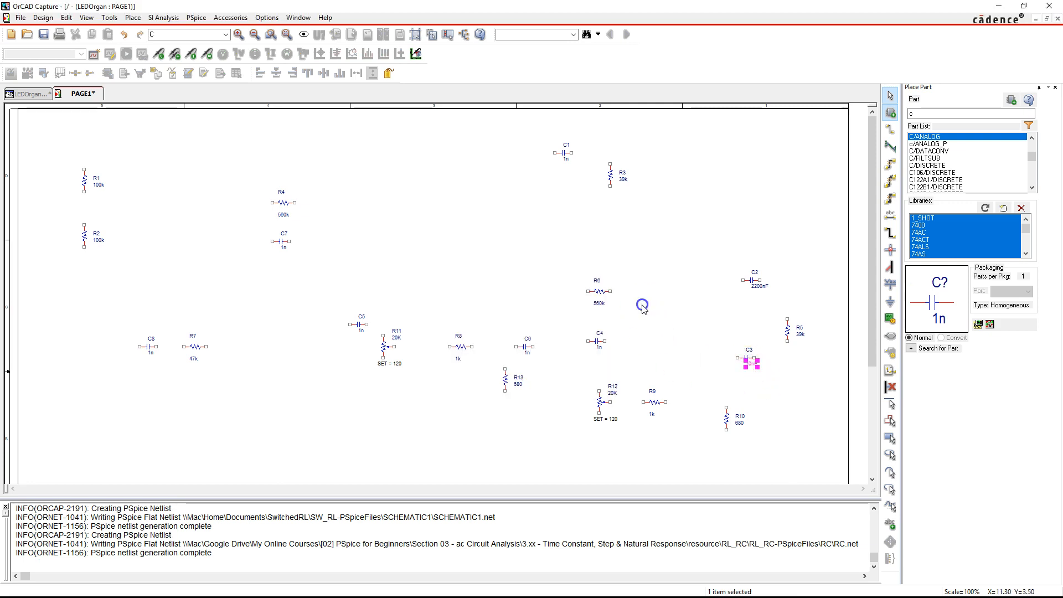
left_click(637, 302)
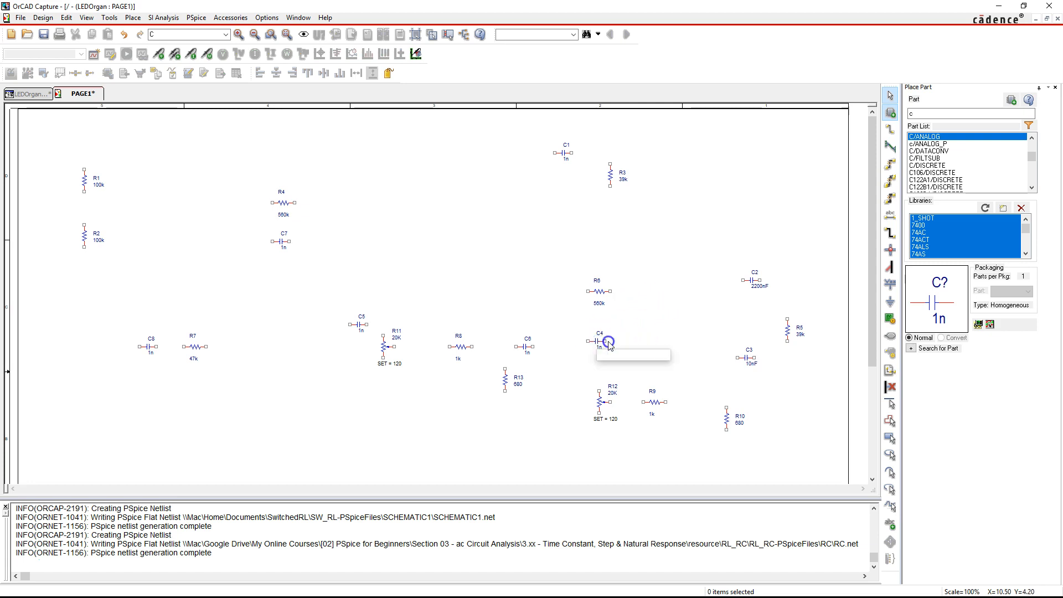
Move capacitor C4 right and down to sit above R12 and R9, level with C3, and set its value to 10nF
mouse_move(596, 340)
left_mouse_down()
mouse_move(666, 344)
mouse_move(664, 355)
left_mouse_up()
left_click(659, 316)
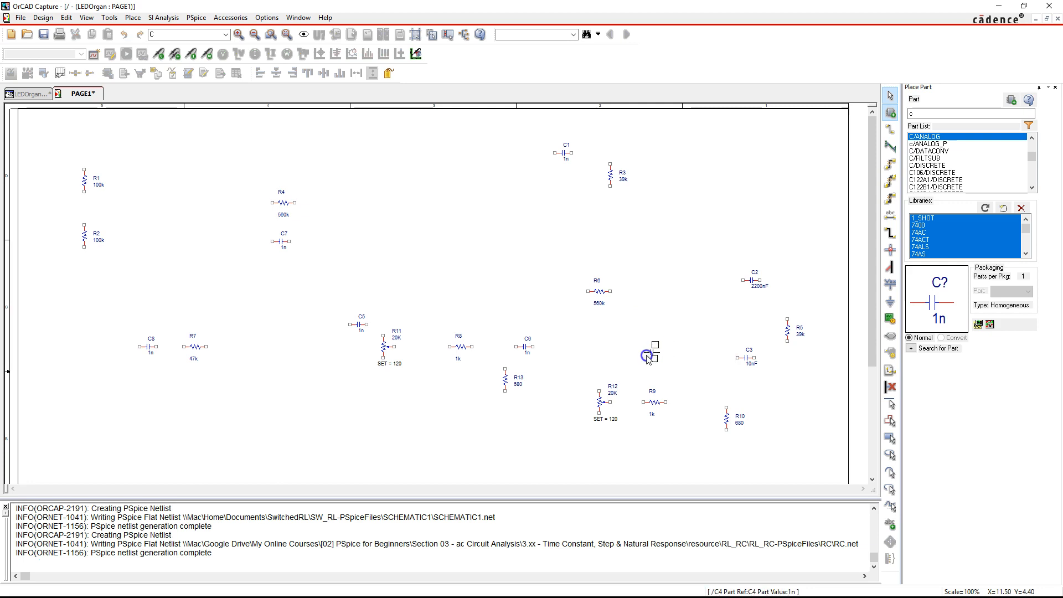
left_click(678, 351)
left_click_drag(636, 355, 636, 357)
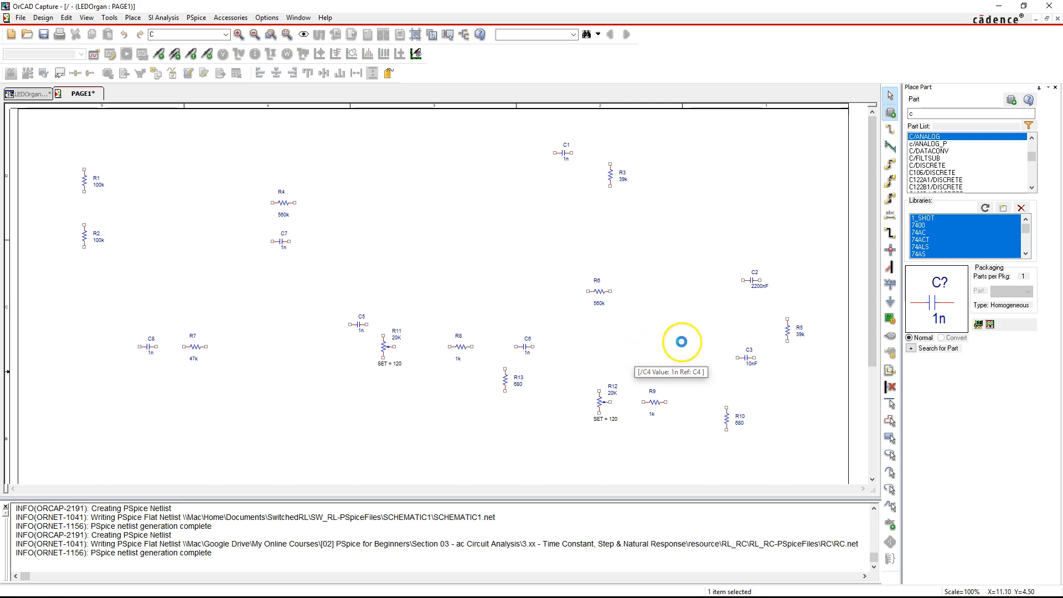
double_click(638, 364)
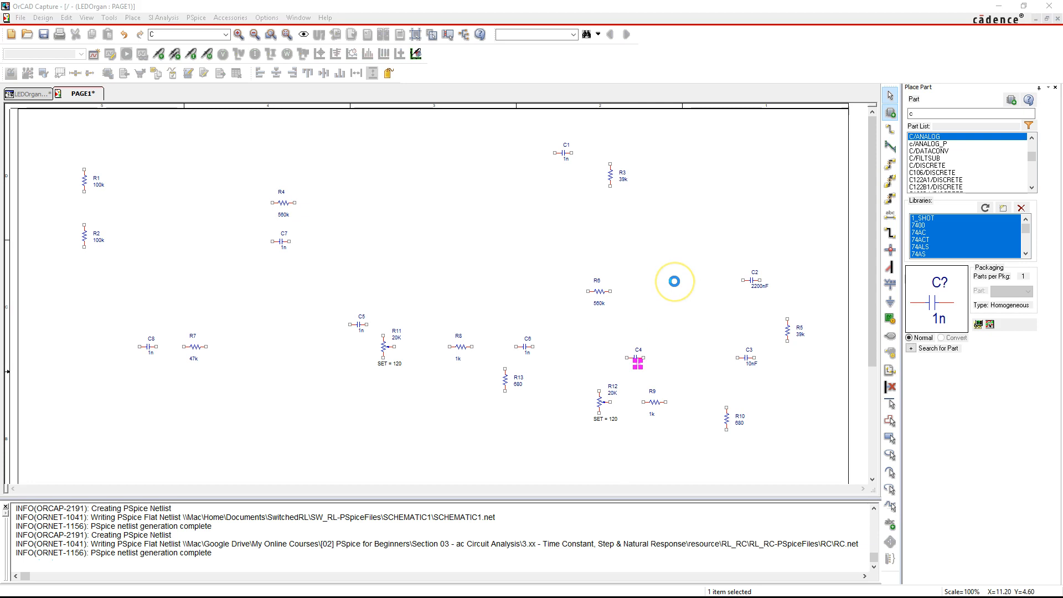
key("Return")
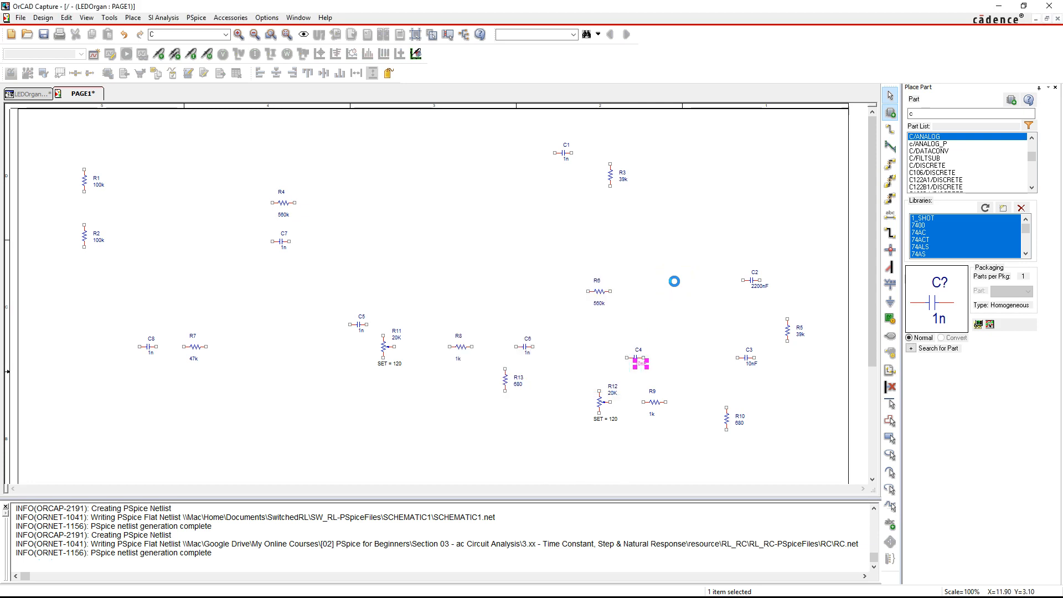
Move resistor R6 down and right to sit directly above C4
left_click(668, 286)
left_click_drag(606, 292, 631, 325)
left_click(674, 261)
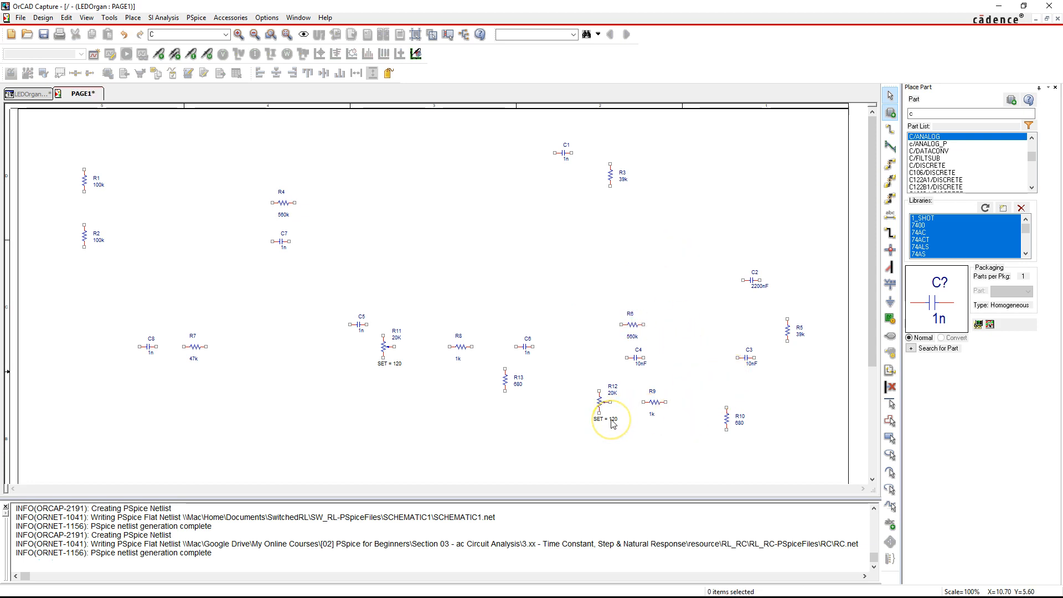
Set capacitor C6's value to 2.2nF
left_click(527, 349)
type("2")
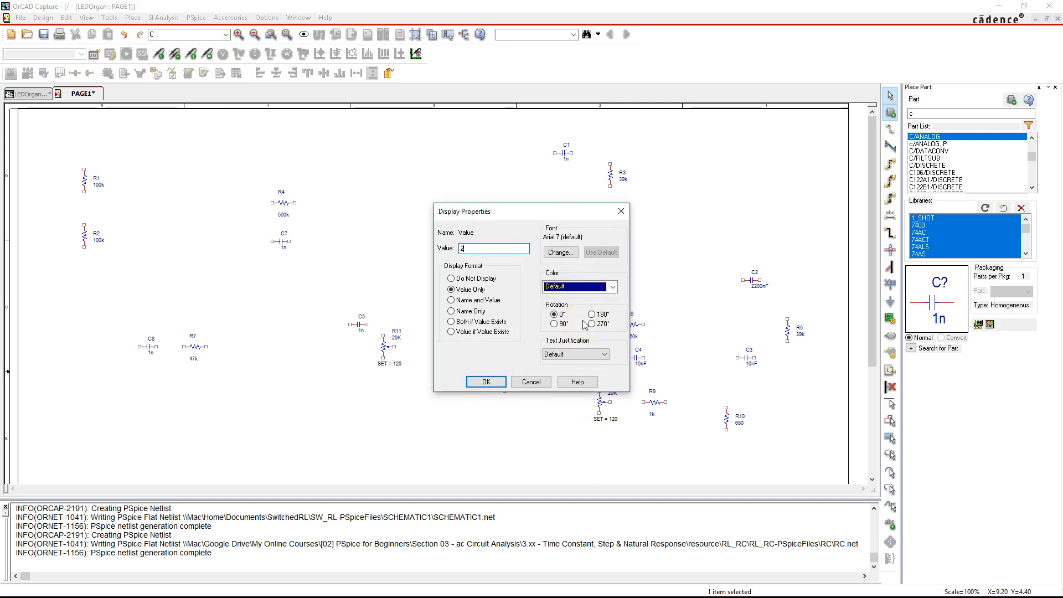
type(".2n")
key("Return")
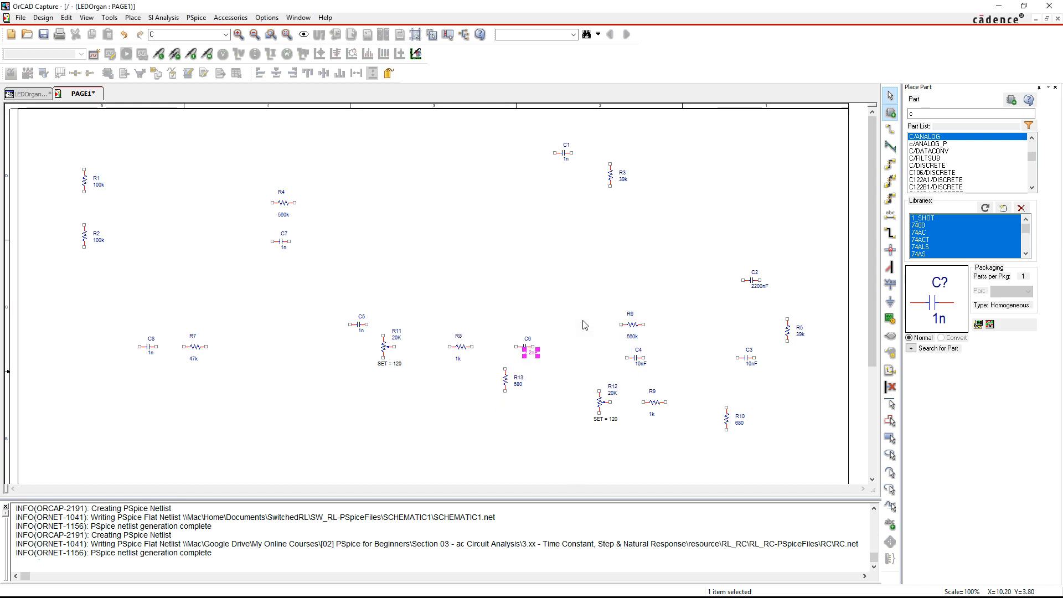
left_click(532, 357)
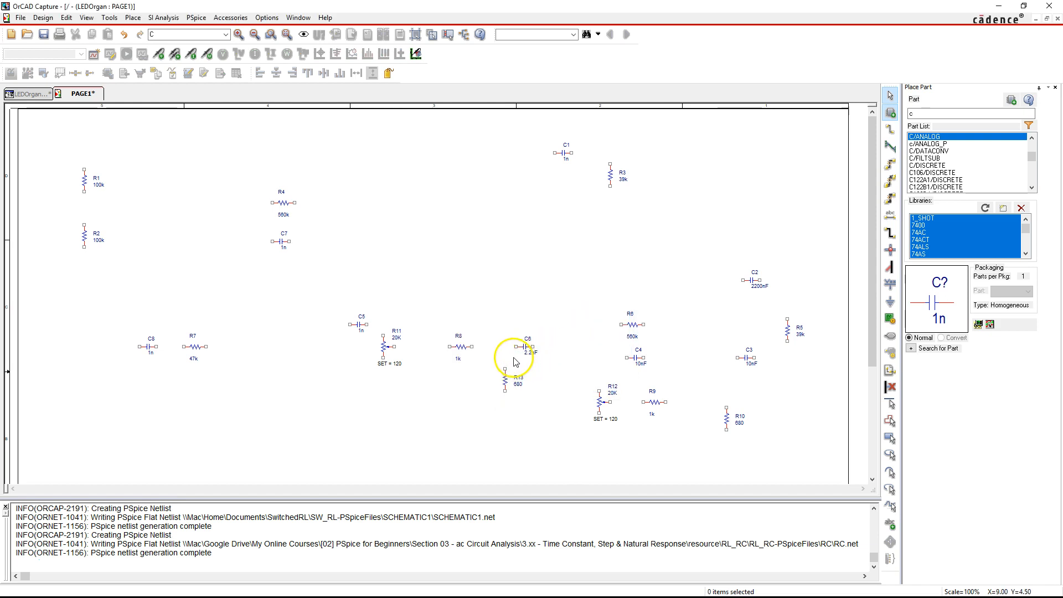
Shift capacitor C6 slightly right, keeping it level with R8 and clear of R13
left_click_drag(550, 354, 548, 354)
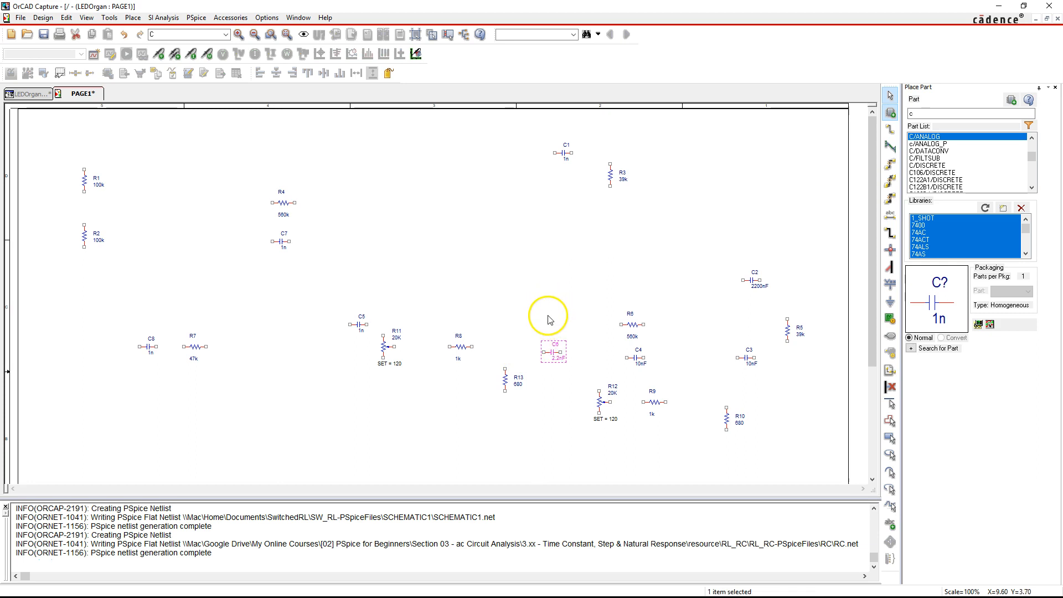
left_click(527, 295)
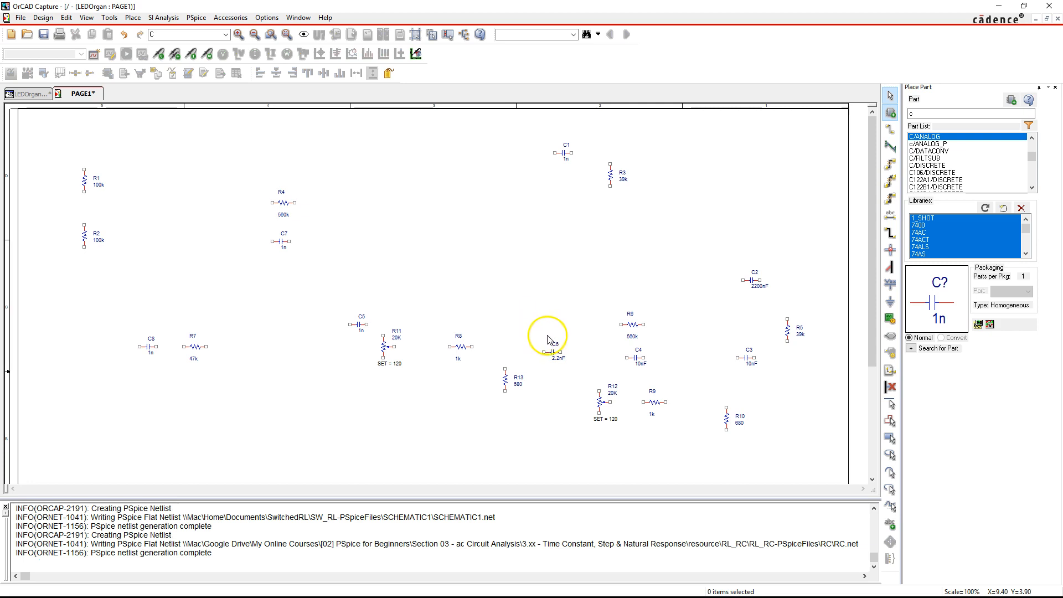
left_click_drag(552, 353, 533, 347)
left_click(502, 331)
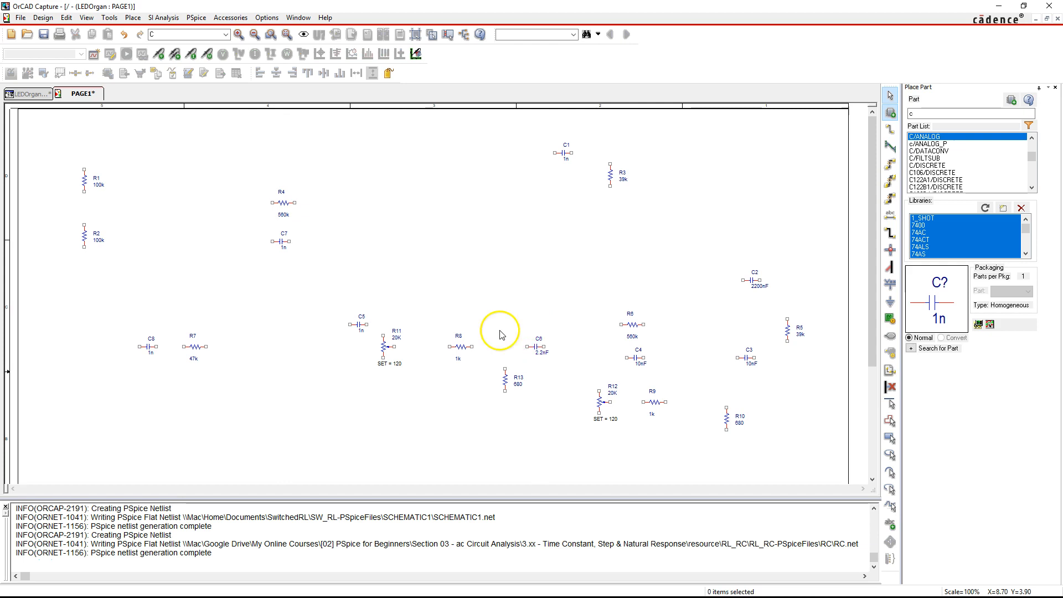
Wire R8's right end to C6's left end, and connect R13's upper end to that wire
key("w")
left_click(472, 347)
left_click(527, 346)
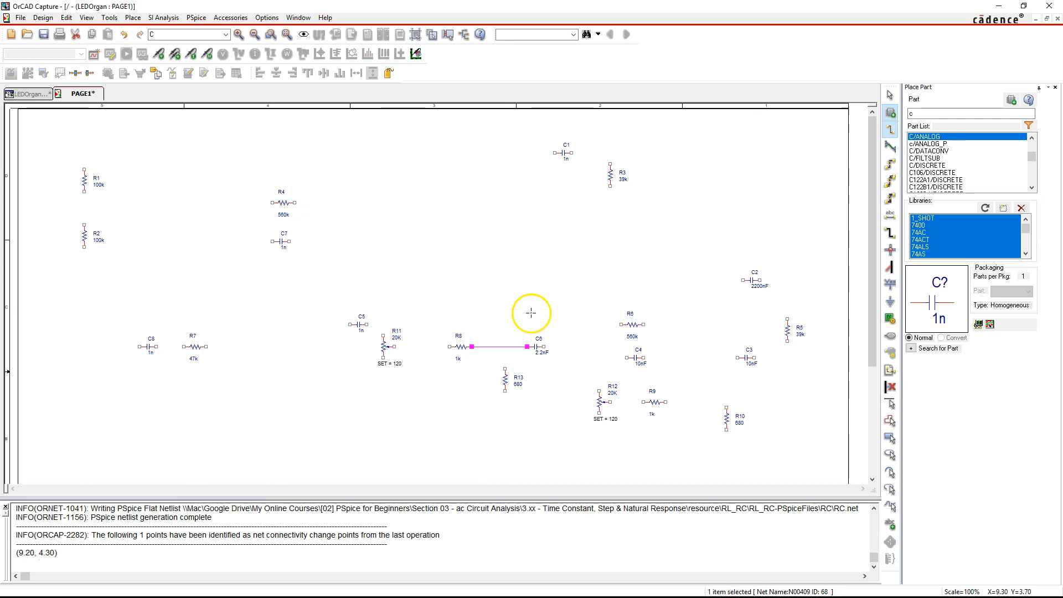
left_click(504, 369)
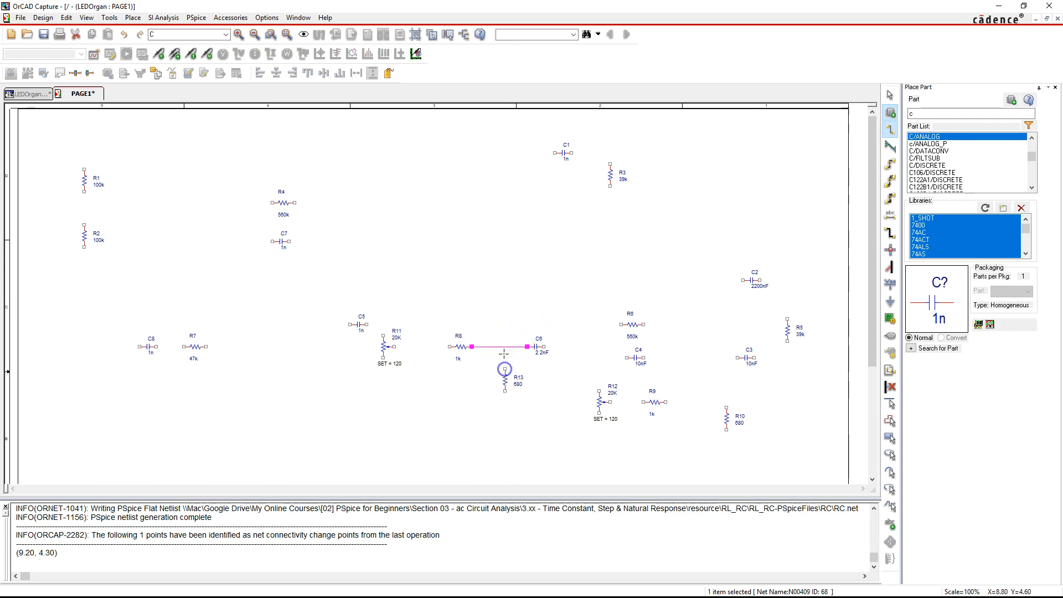
left_click(505, 347)
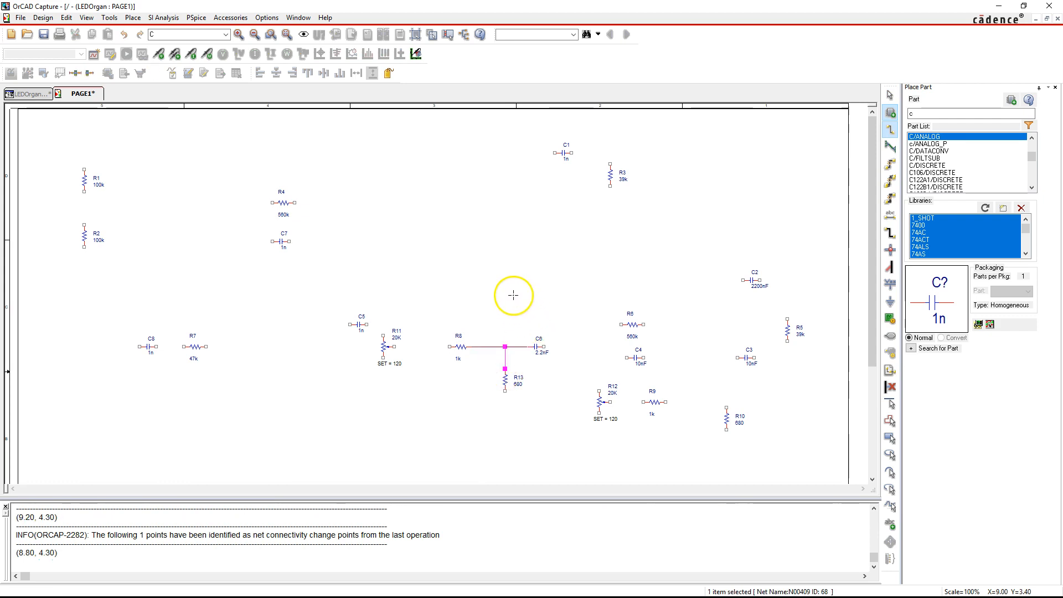
key("Escape")
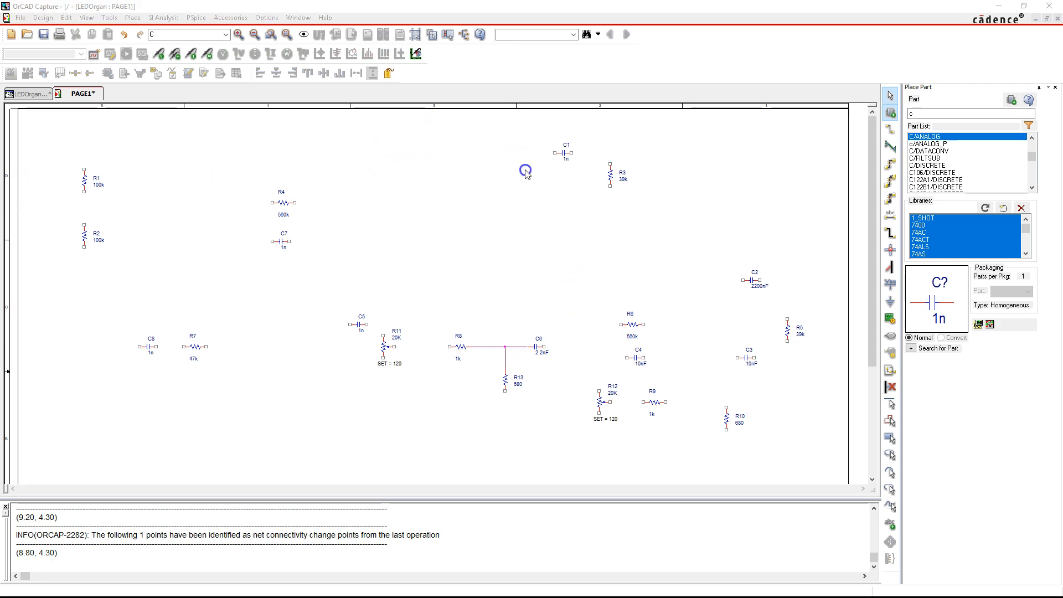
Set capacitor C1's value to 2.2uF
left_click(564, 155)
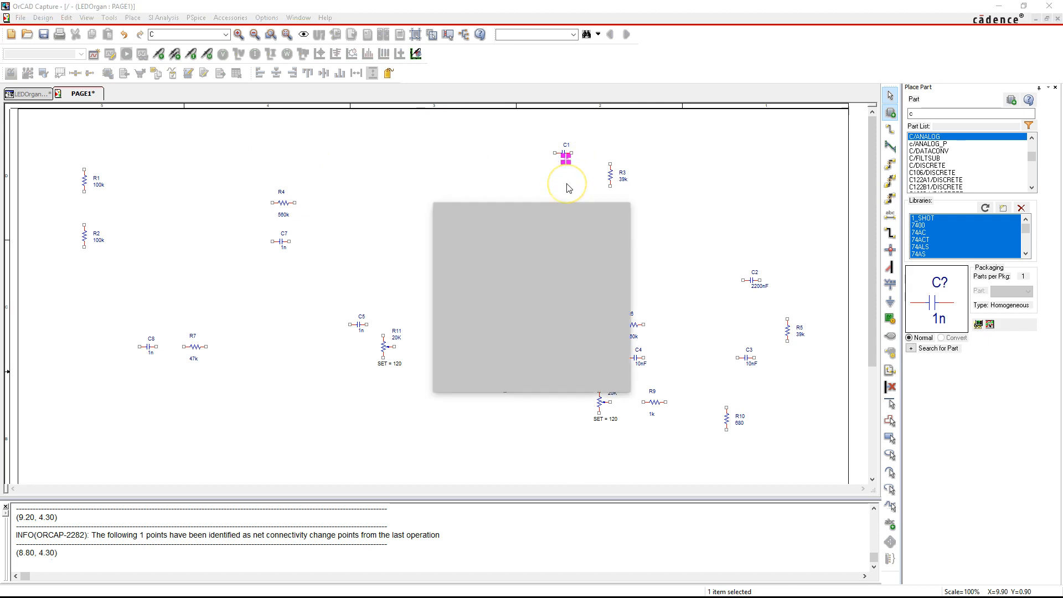
type("2.2")
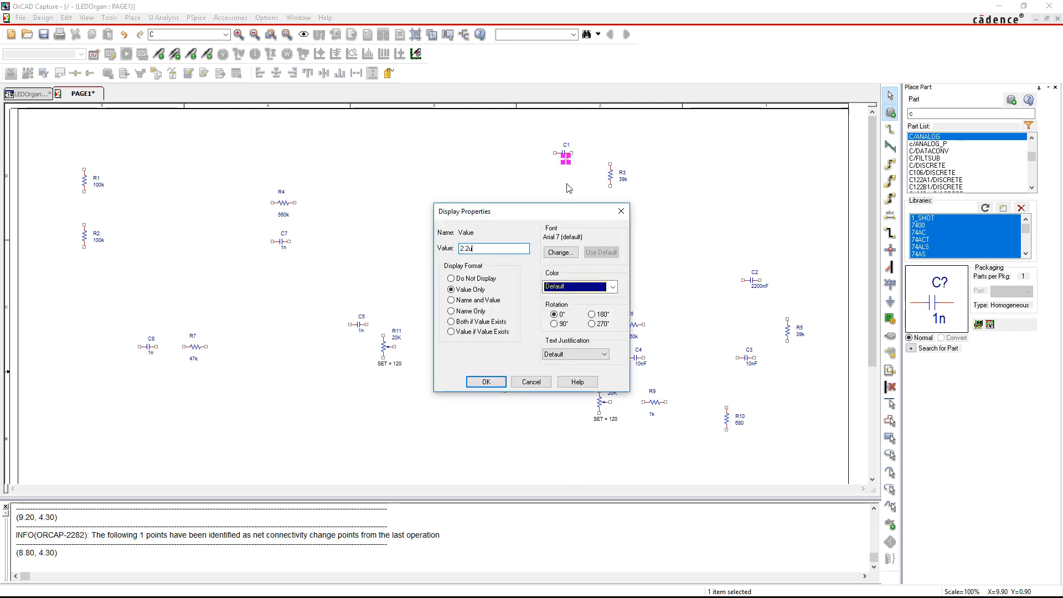
type("u")
key("Return")
left_click(279, 221)
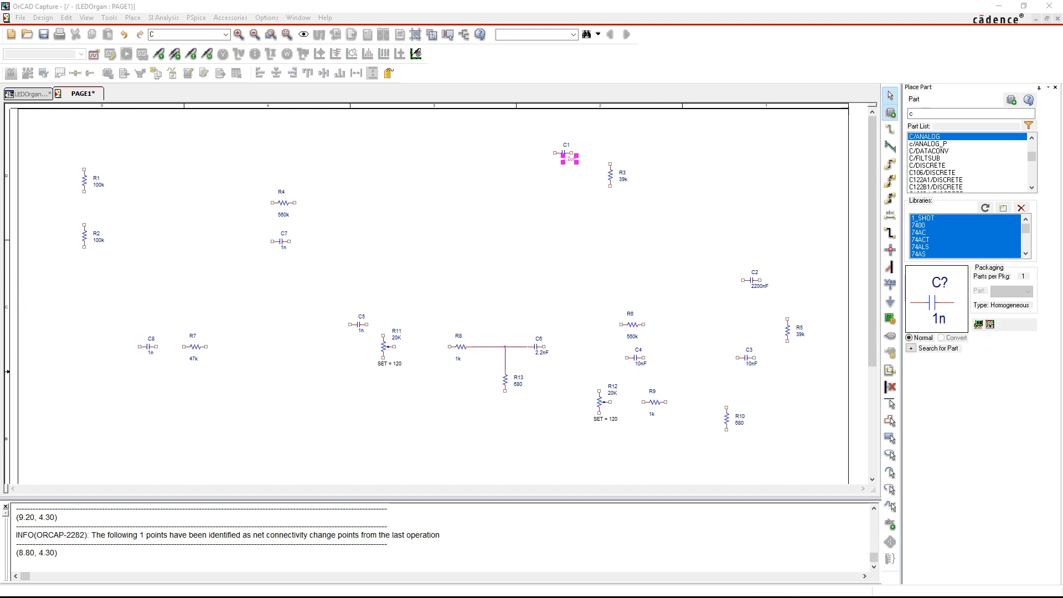
Set capacitor C7's value to 2.2nF
left_click(263, 233)
double_click(285, 248)
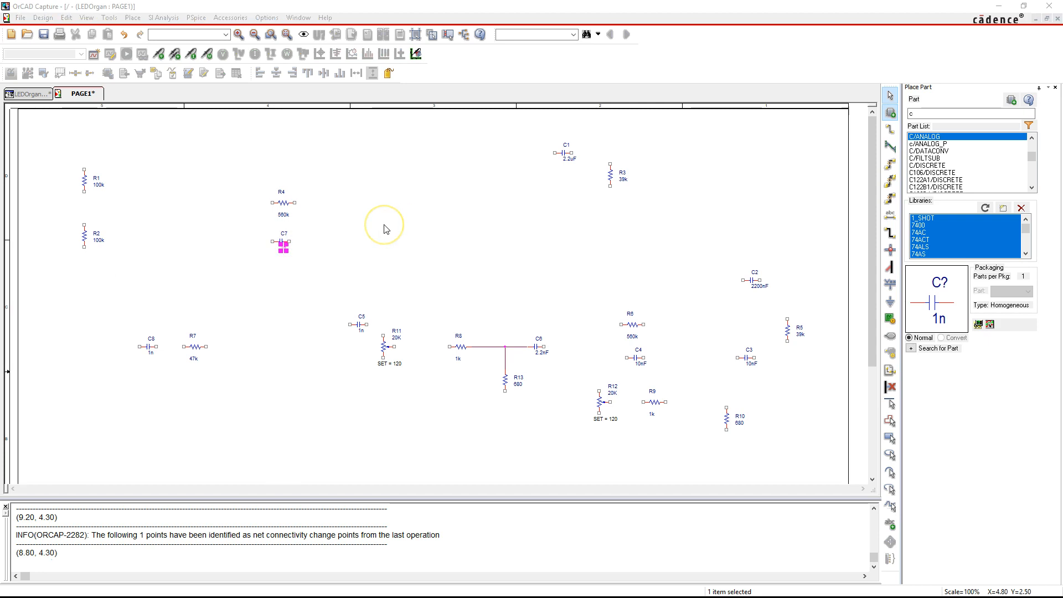
type("2.2n")
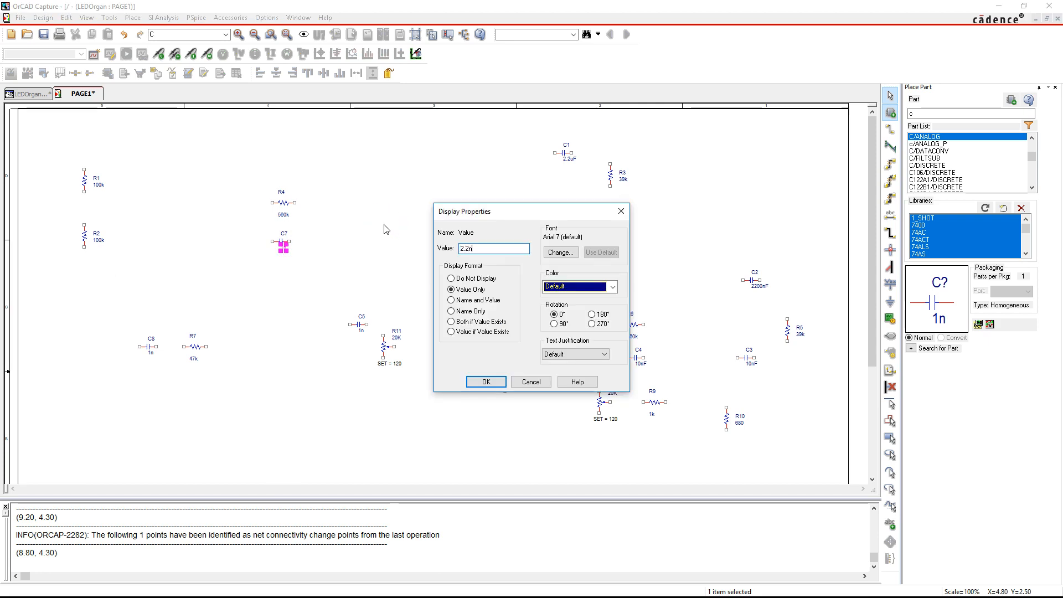
key("Return")
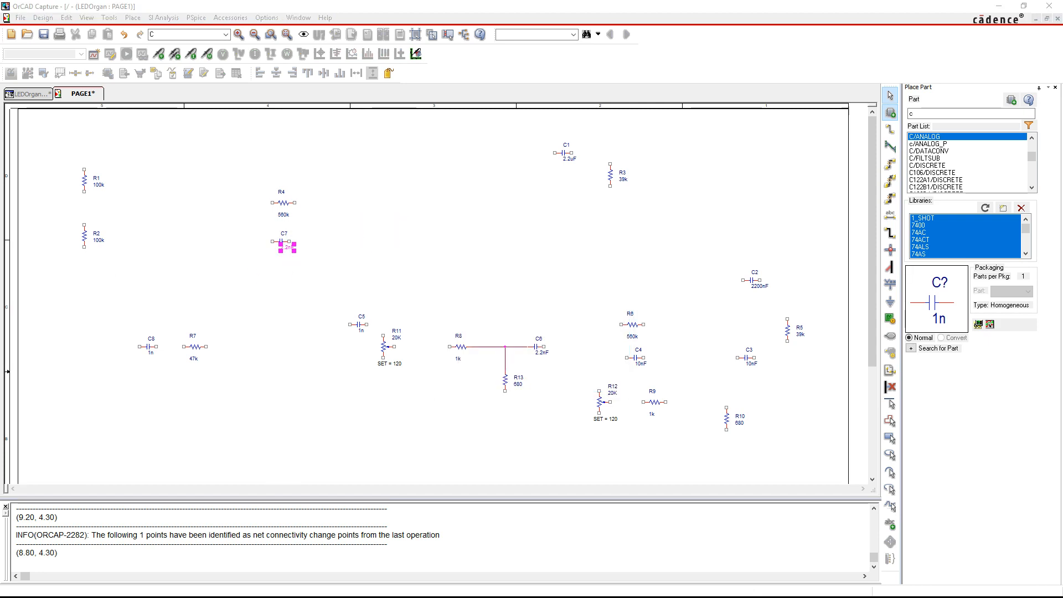
Set capacitor C5's value to 4.7uf and capacitor C8's value to 100nF
left_click(358, 324)
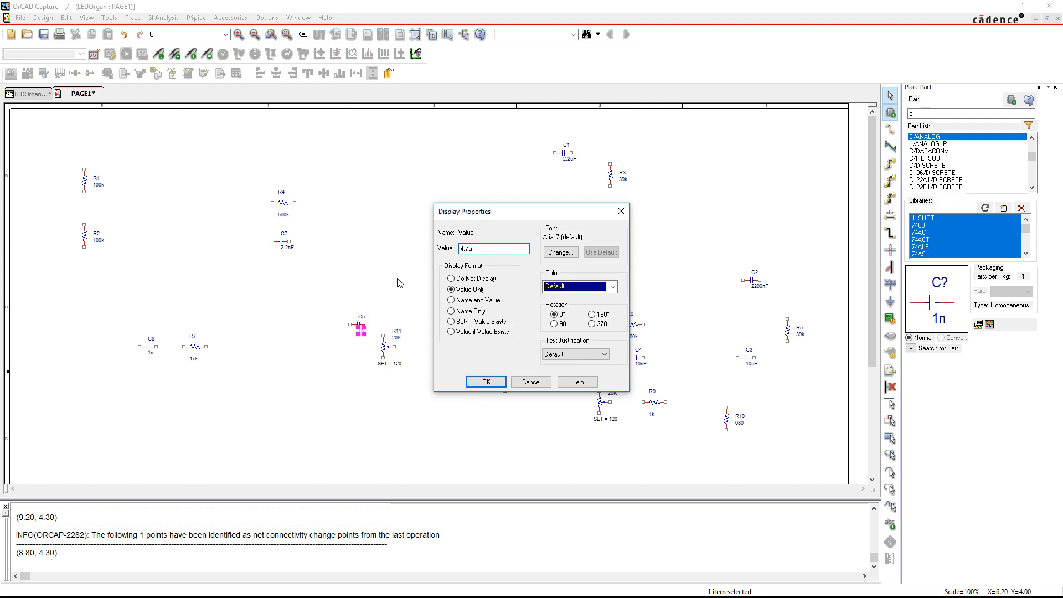
key("Return")
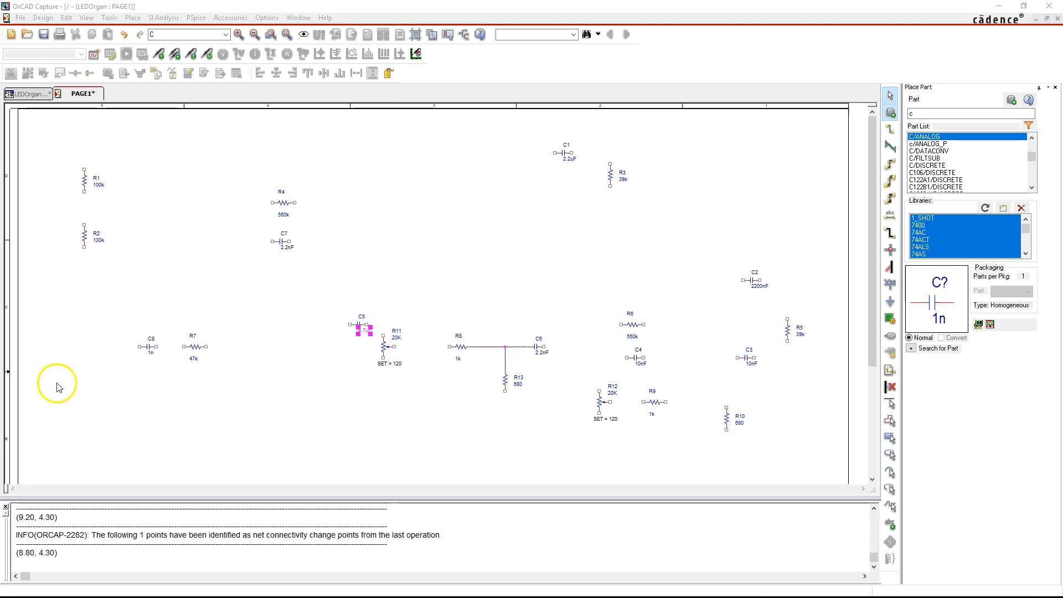
left_click(153, 355)
double_click(153, 354)
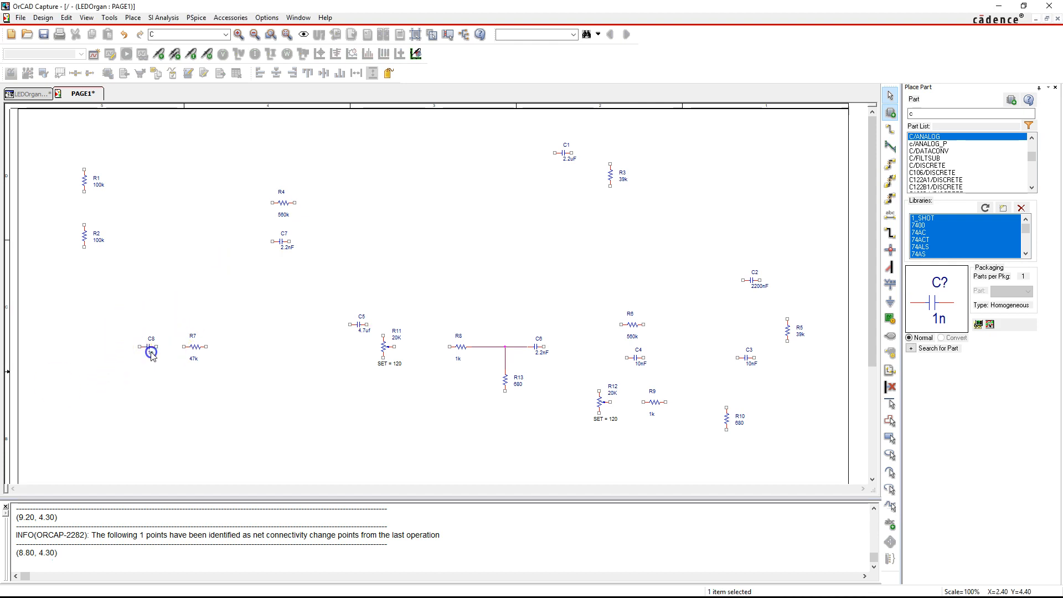
type("100n")
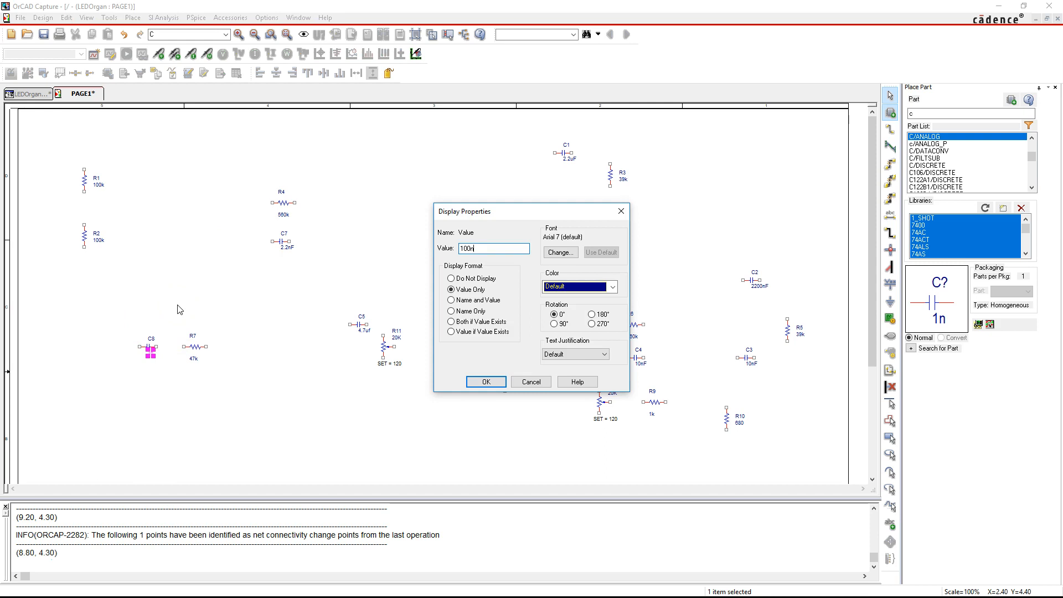
key("Return")
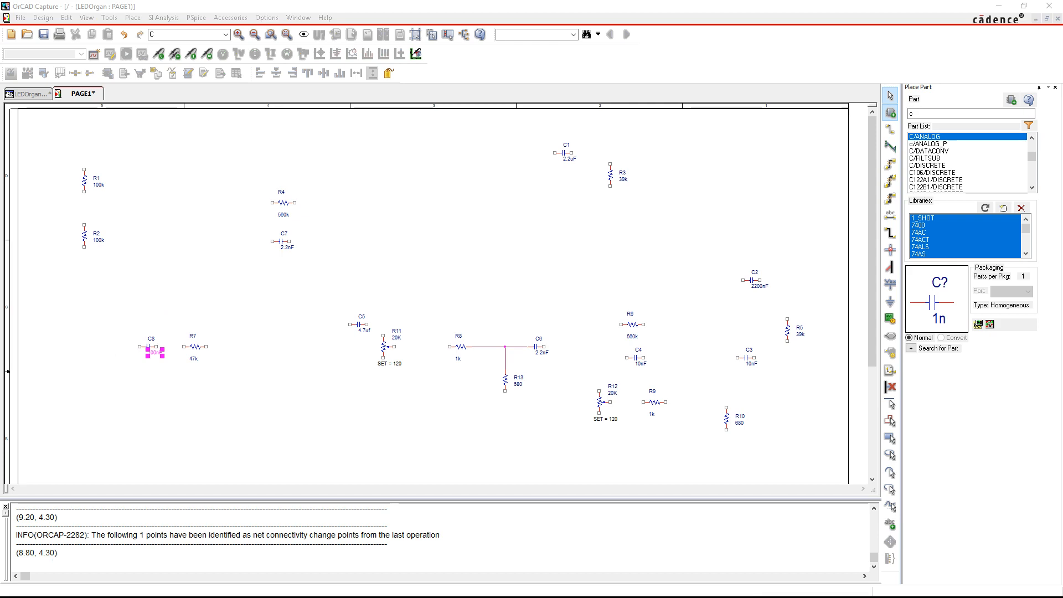
left_click(534, 258)
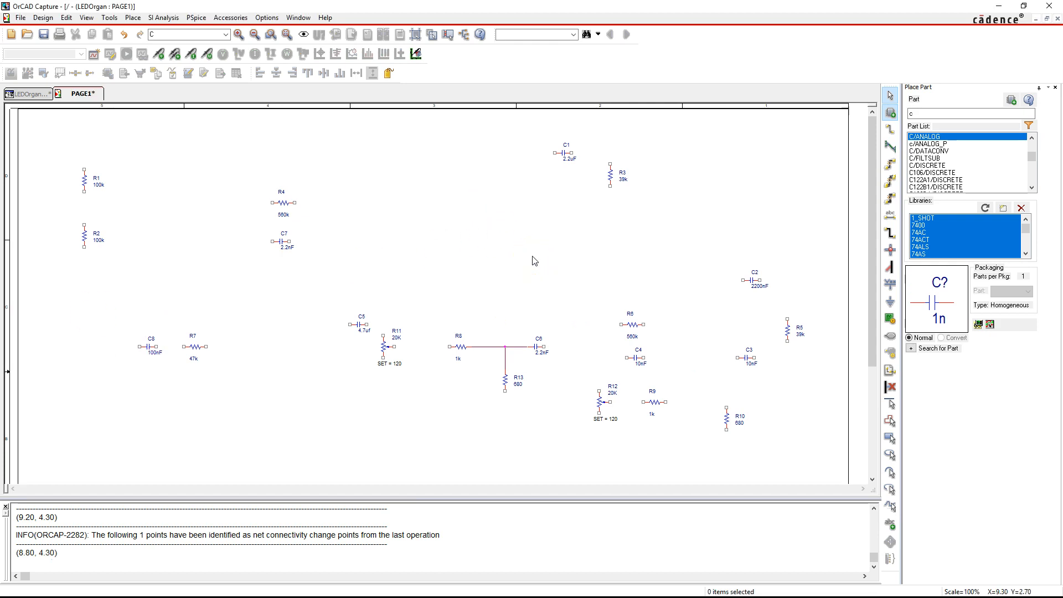
Place an MC33071/ON op-amp from the ON_AMP library between R1/R2 and R4/C7
key("p")
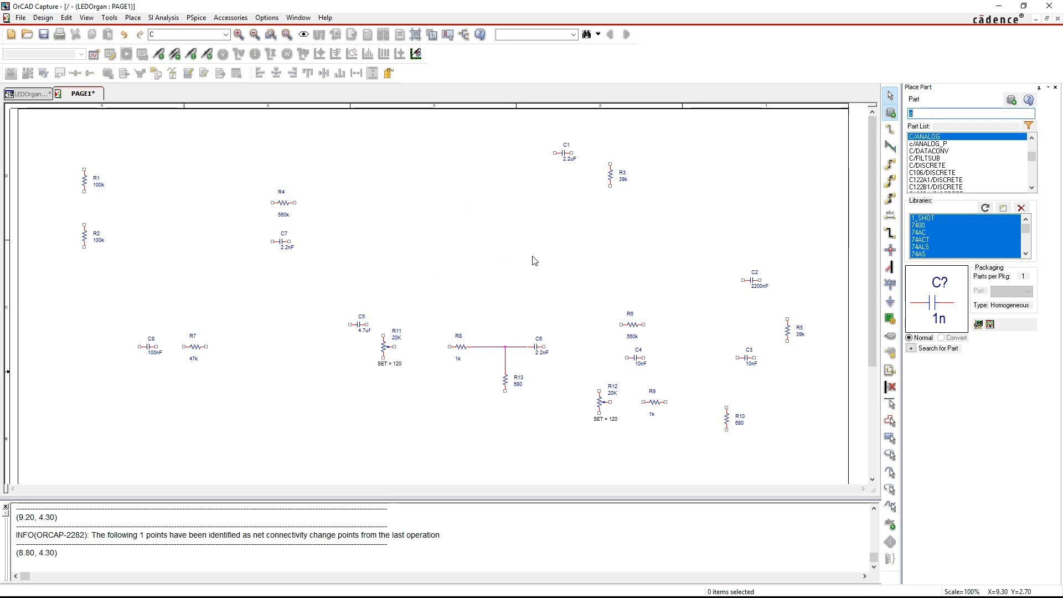
type("mc330")
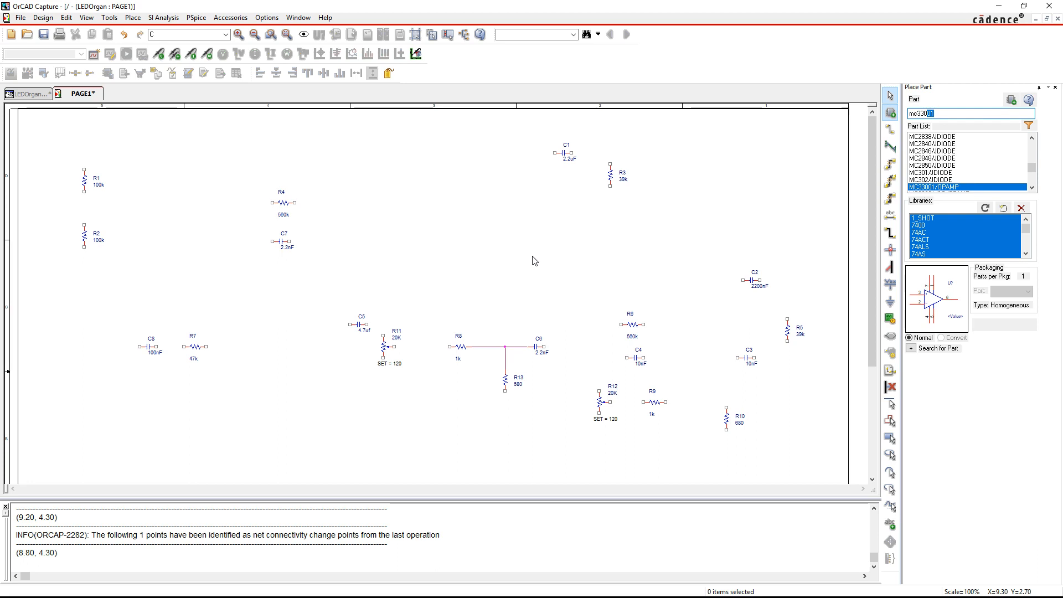
type("71")
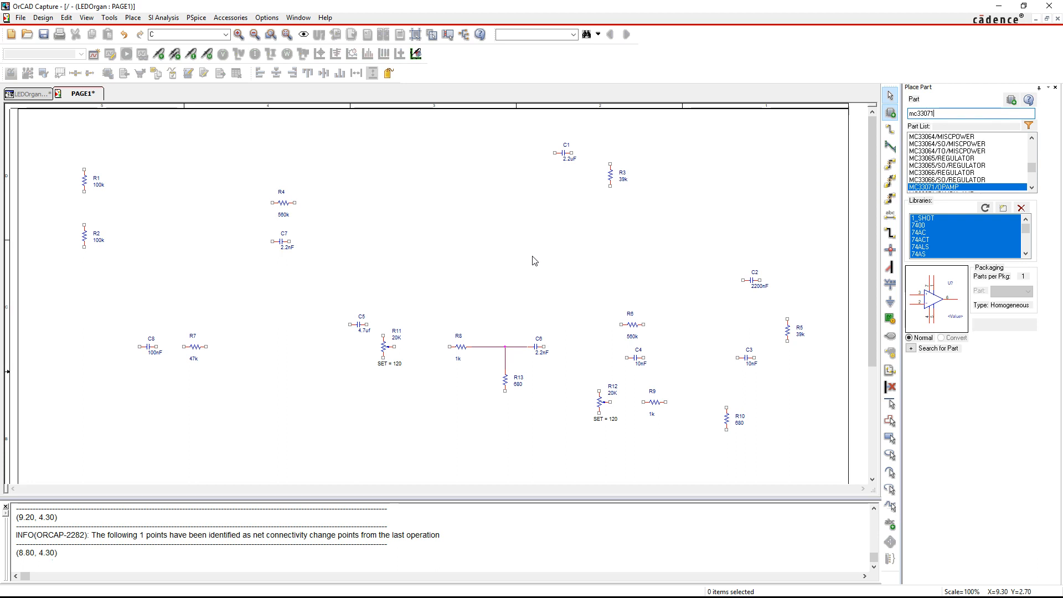
type("/on")
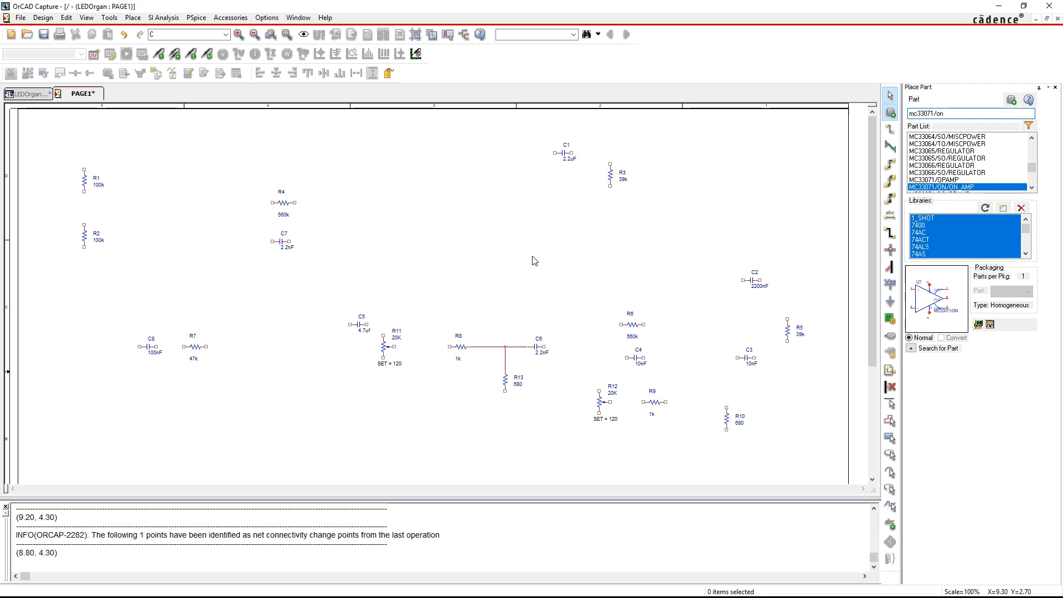
key("Return")
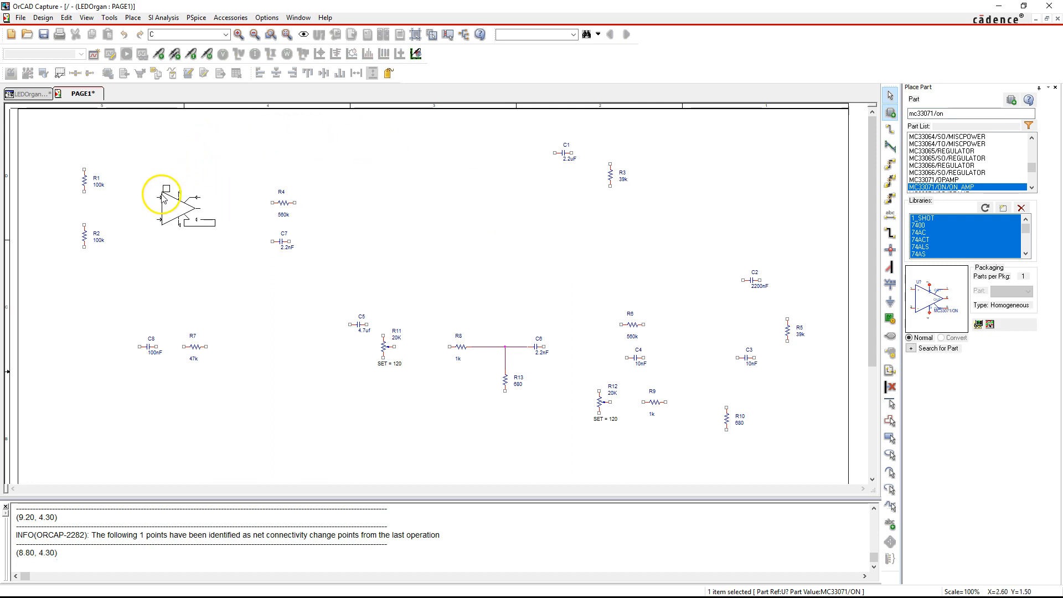
left_click(154, 213)
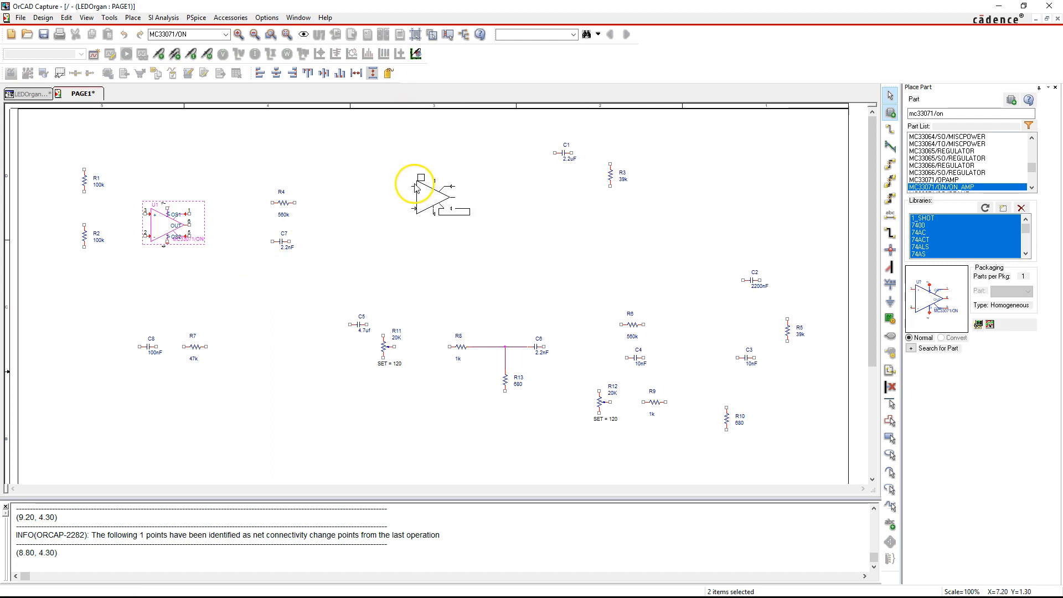
Place three MC33272/ON op-amps from the ON_AMP library: one beside C1, one beside C2 and one between R7 and C5
left_click(943, 114)
double_click(943, 115)
type("mc33272/on")
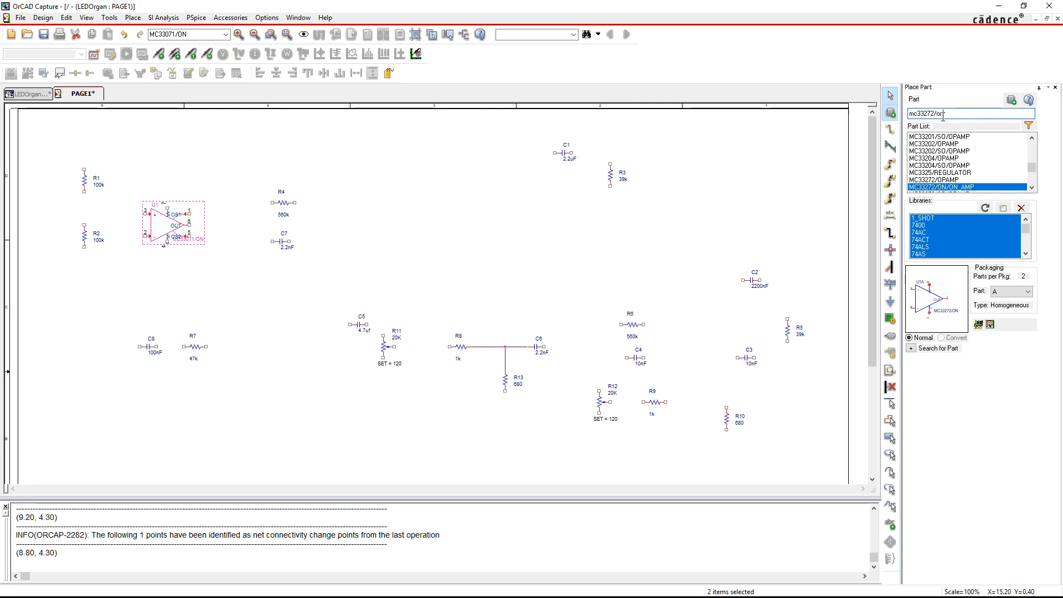
key("Return")
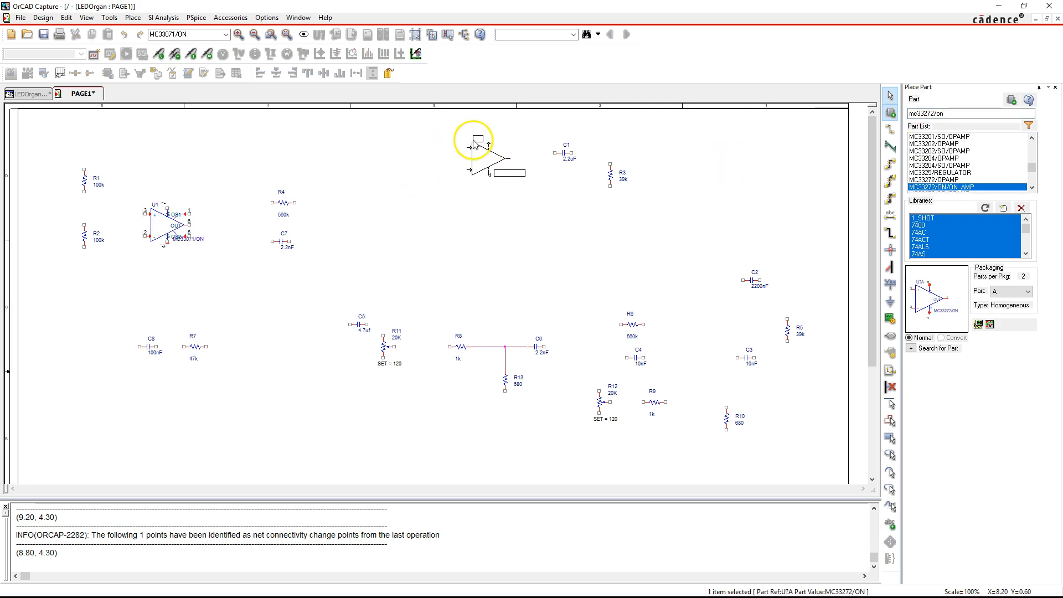
left_click(483, 141)
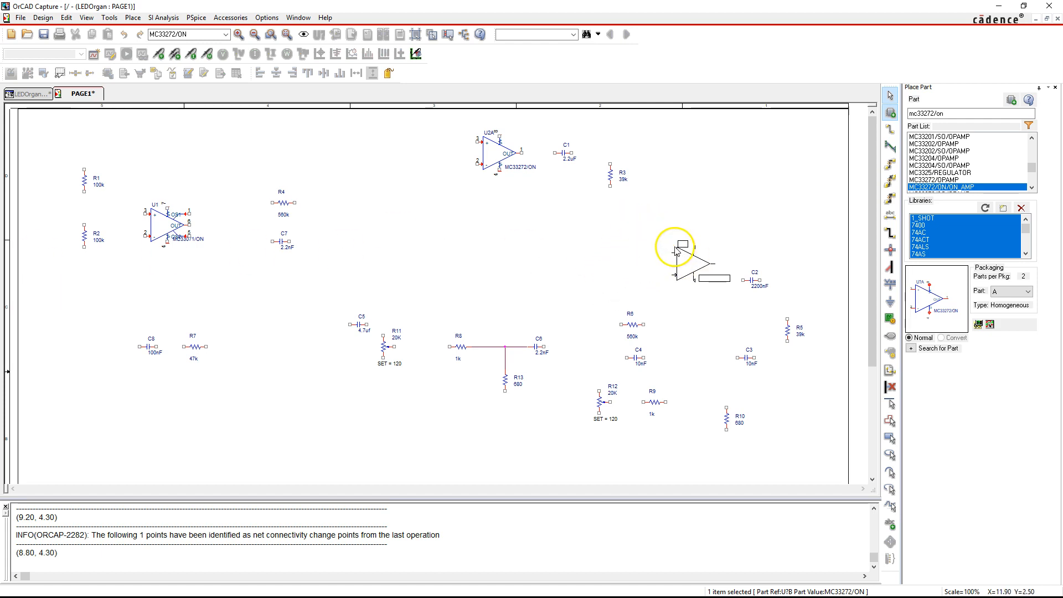
left_click(670, 264)
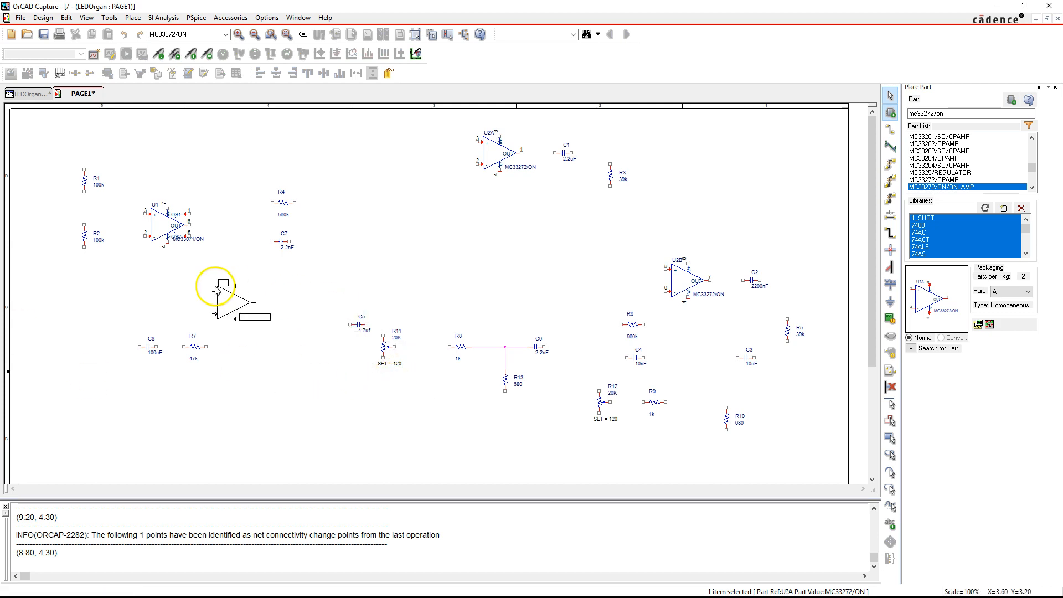
left_click(276, 310)
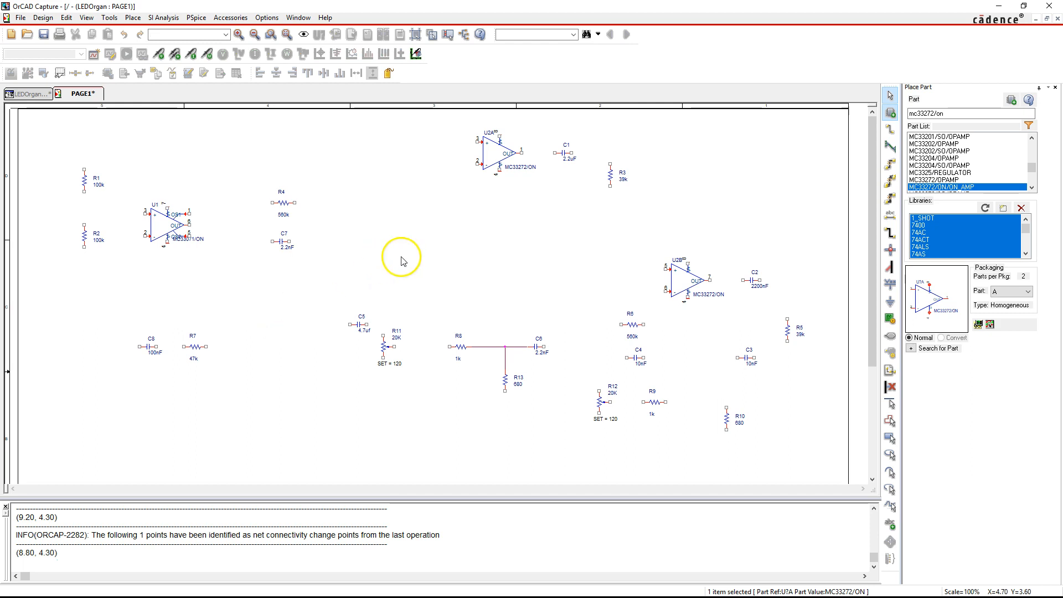
right_click(382, 258)
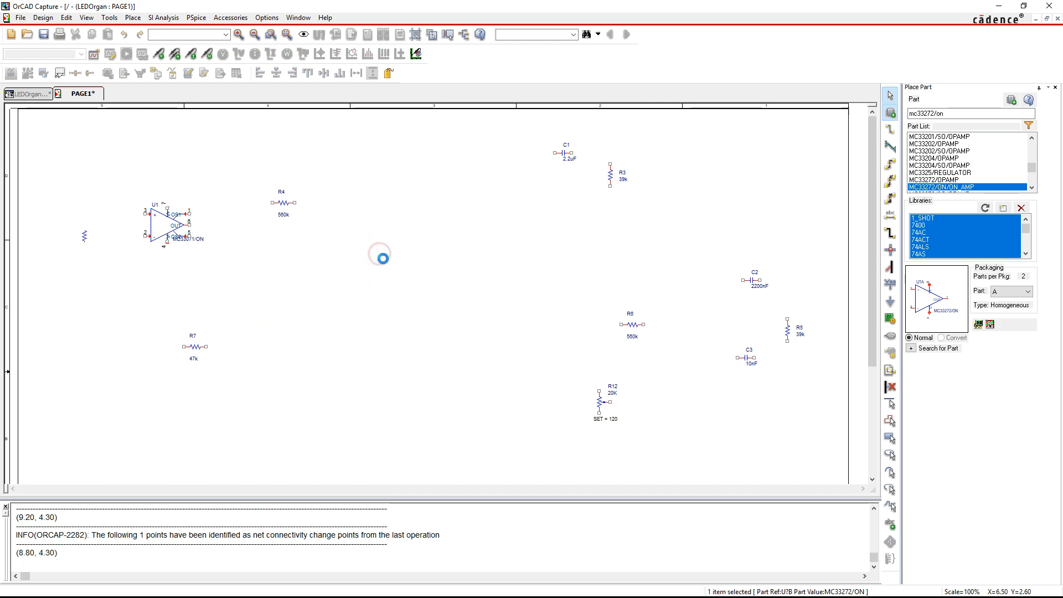
left_click(340, 269)
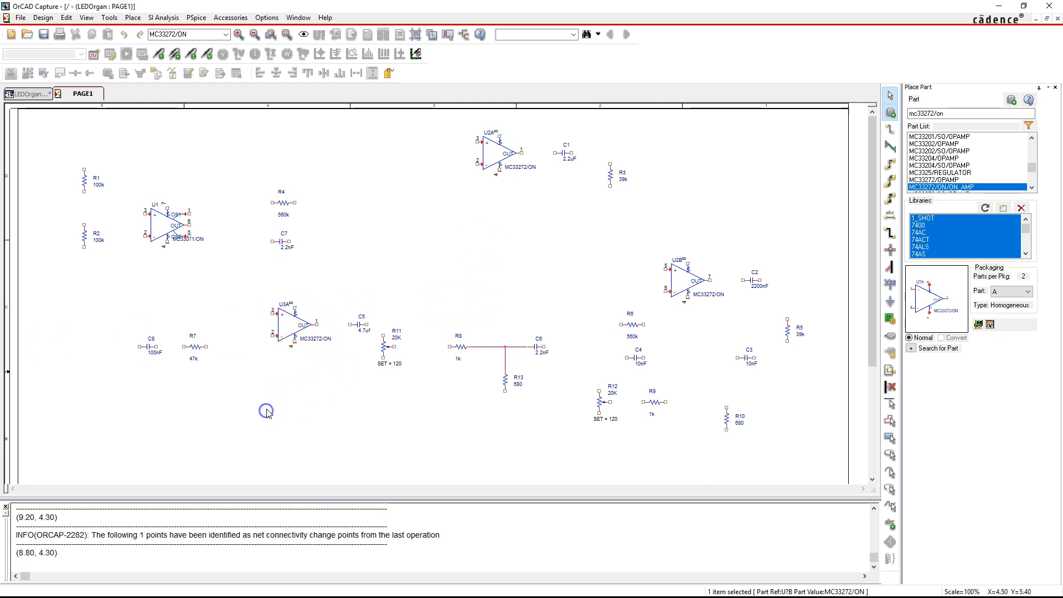
Place a VAC source from the SOURCE library near the sheet's lower-left area, below C8
key("p")
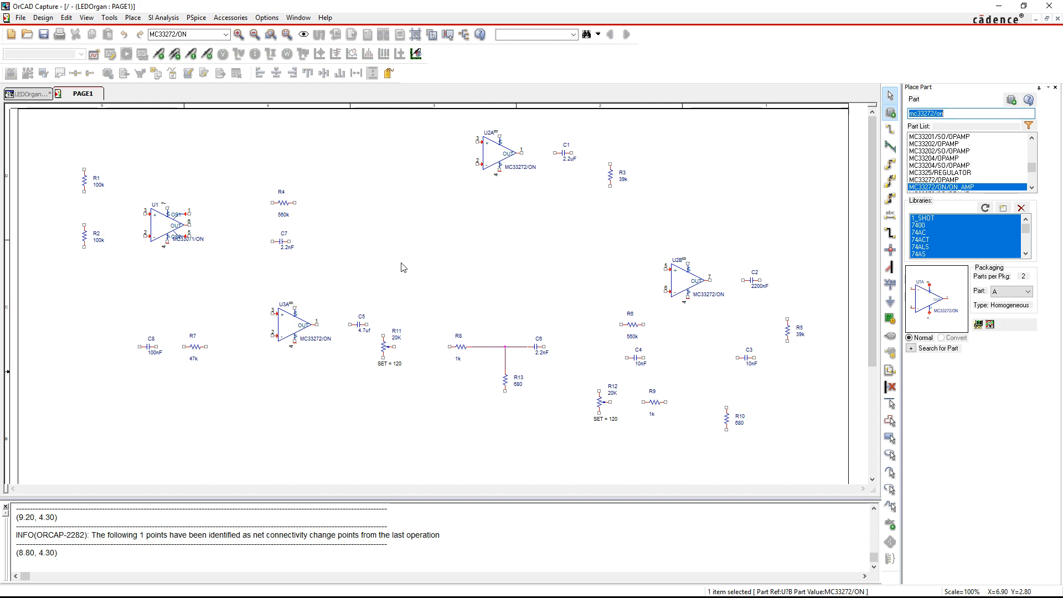
type("vac")
key("Return")
left_click(86, 442)
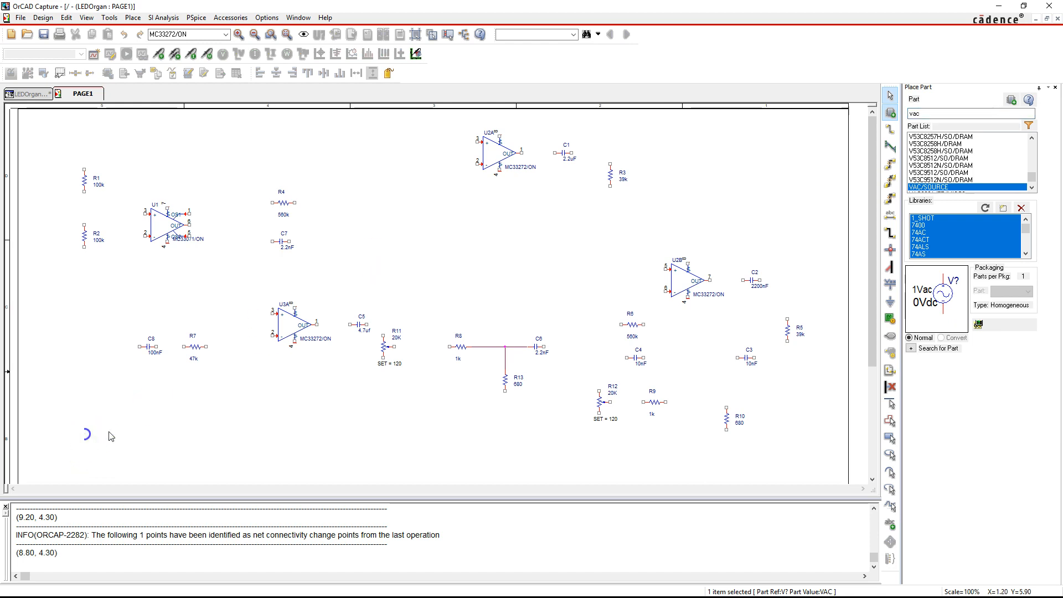
Place a VDC source from the SOURCE library just right of the VAC source V1
type("p")
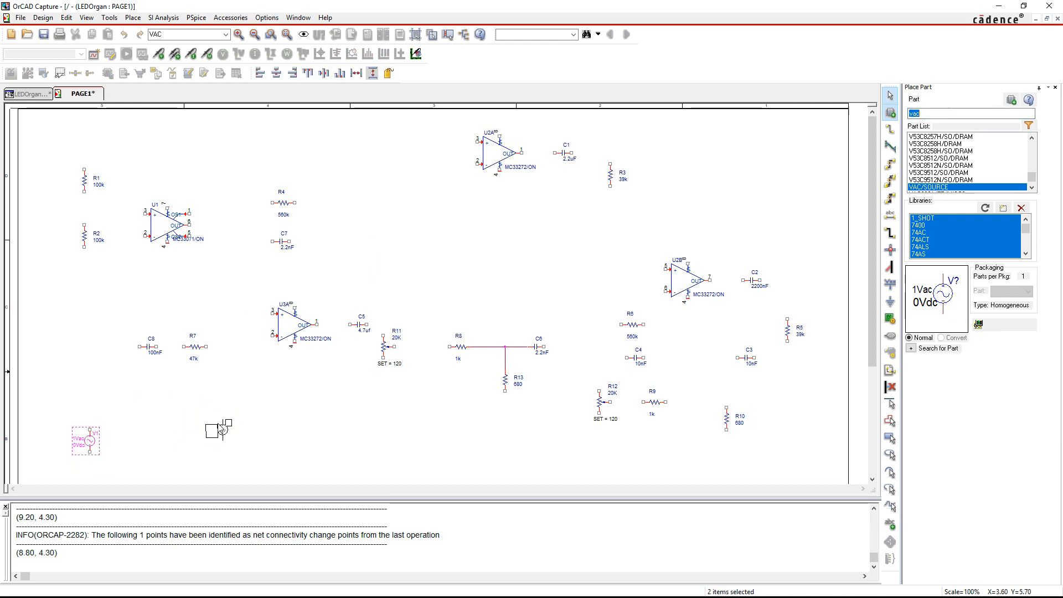
type("v")
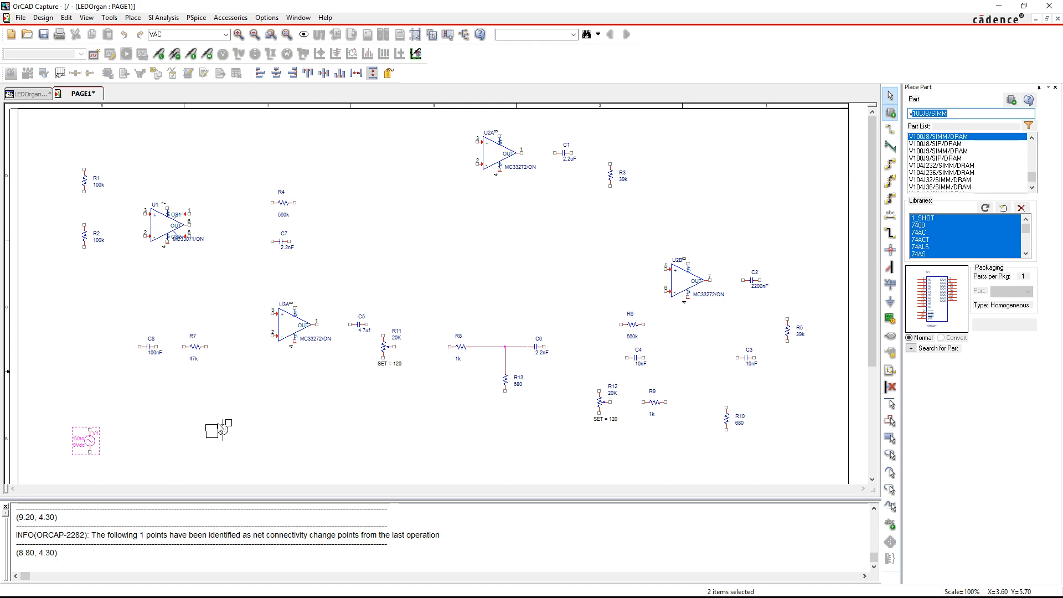
type("dc")
key("Return")
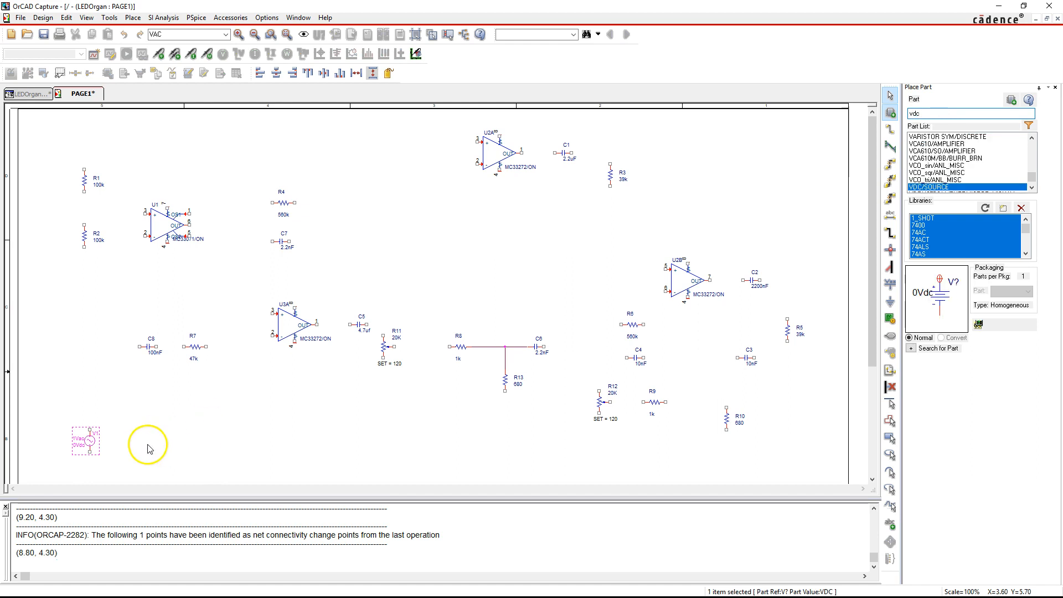
left_click(303, 427)
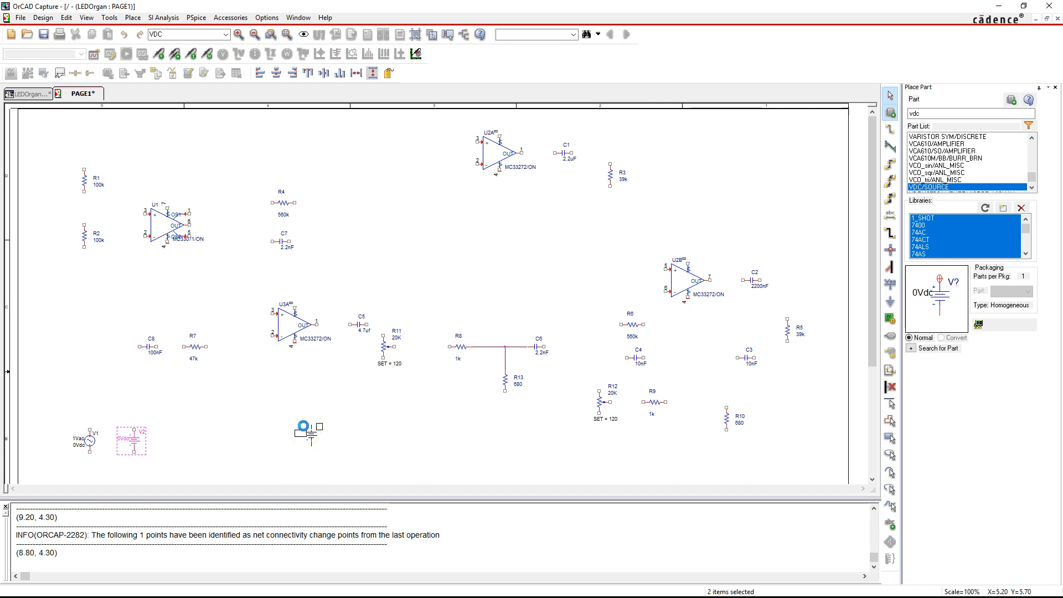
type("pv")
key("BackSpace")
key("BackSpace")
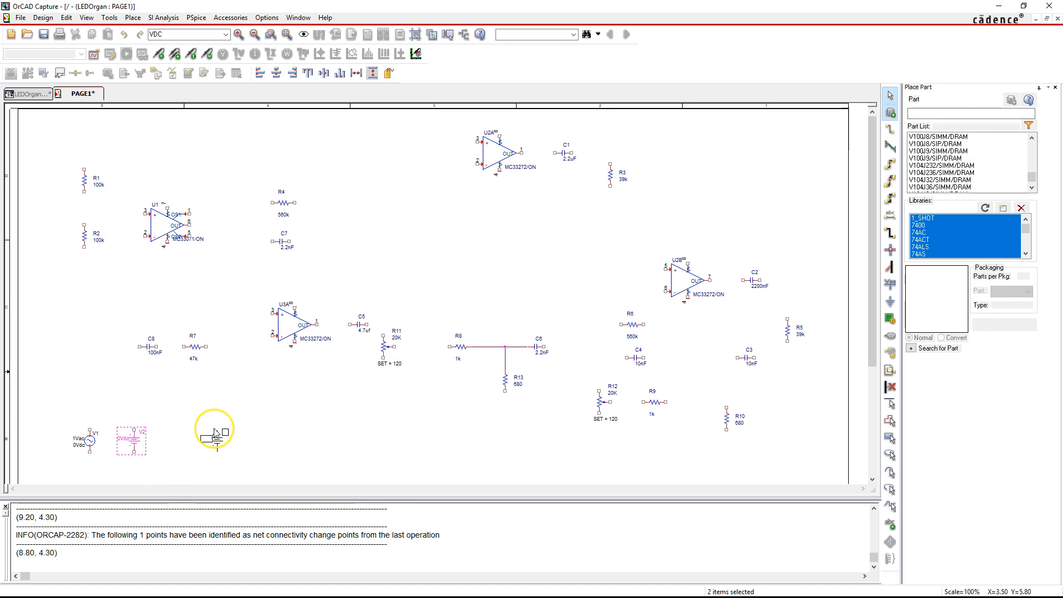
left_click(211, 427)
left_click(205, 413)
key("f")
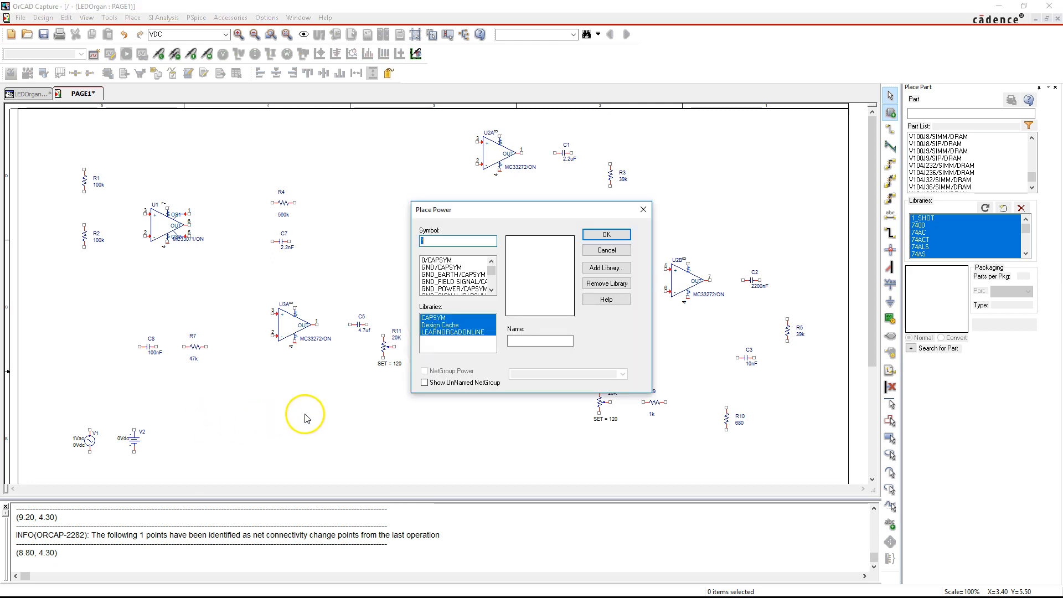
left_click(615, 245)
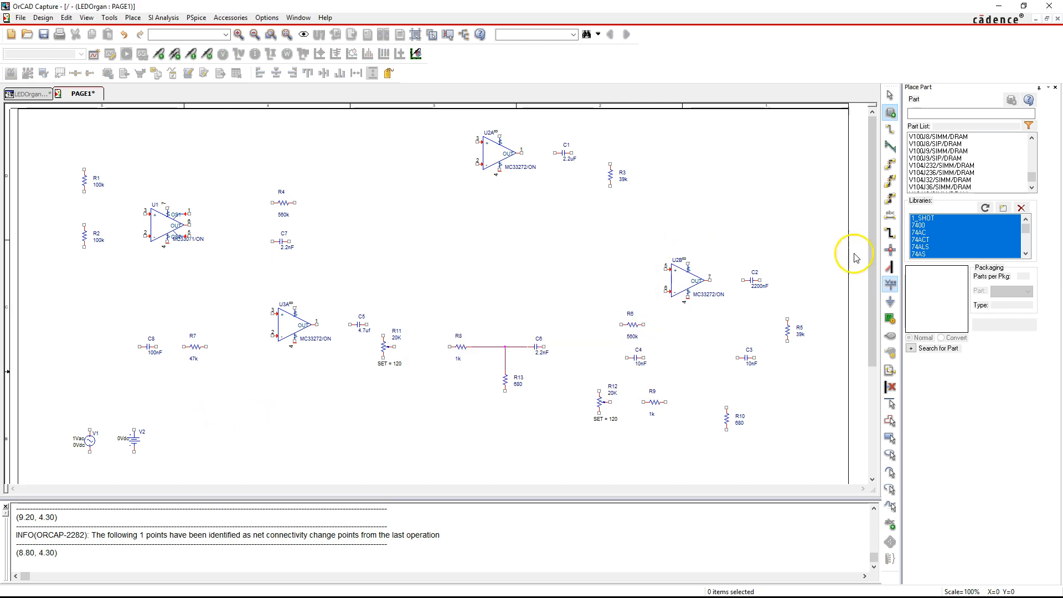
Choose the VCC_CIRCLE power symbol from CAPSYM for placement and name it AC_INPUT
left_click(891, 286)
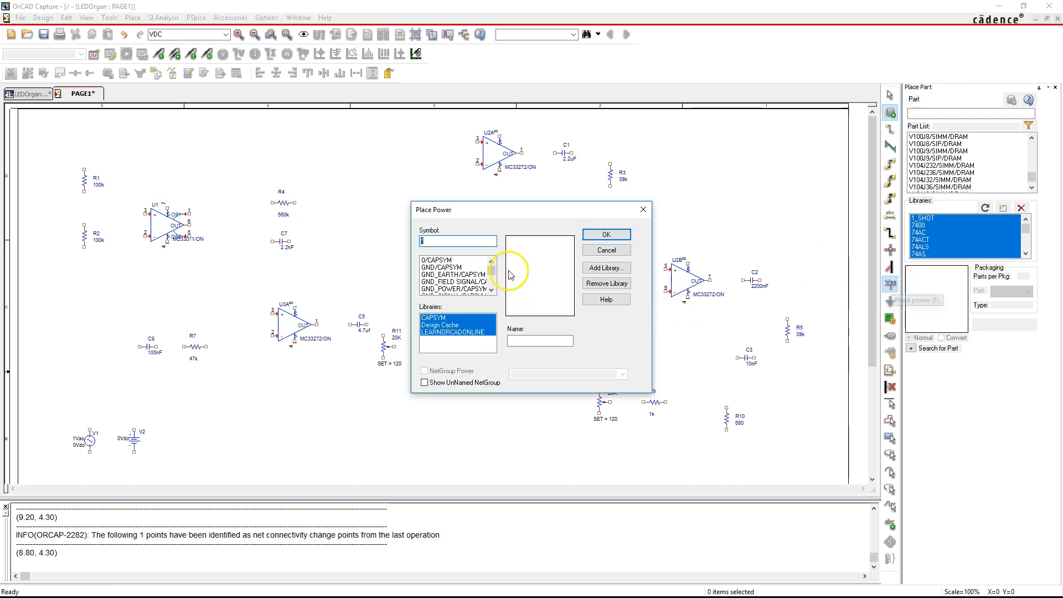
left_click(463, 267)
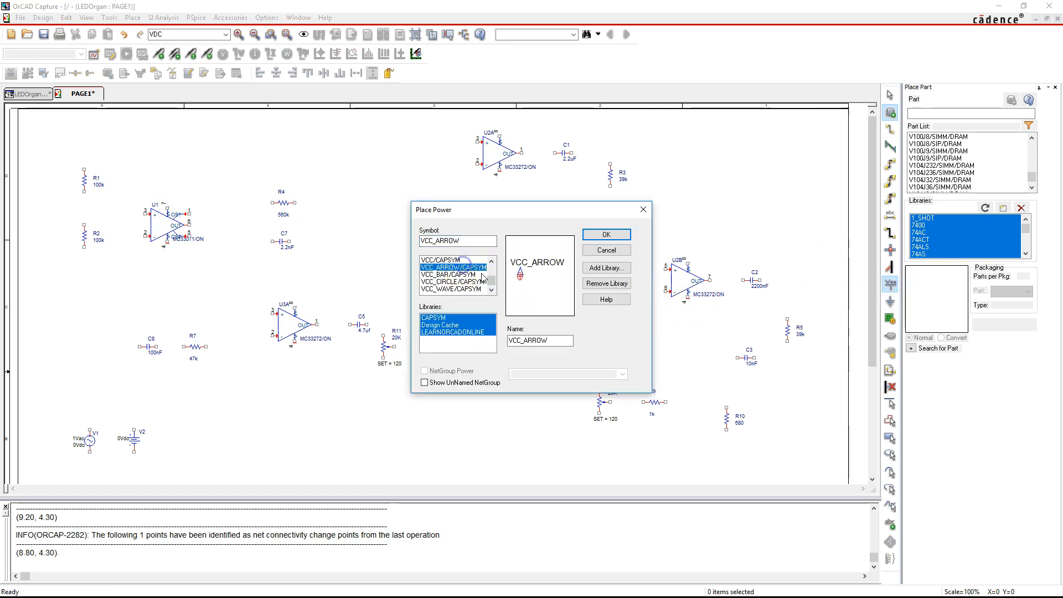
key("Down")
key("Down")
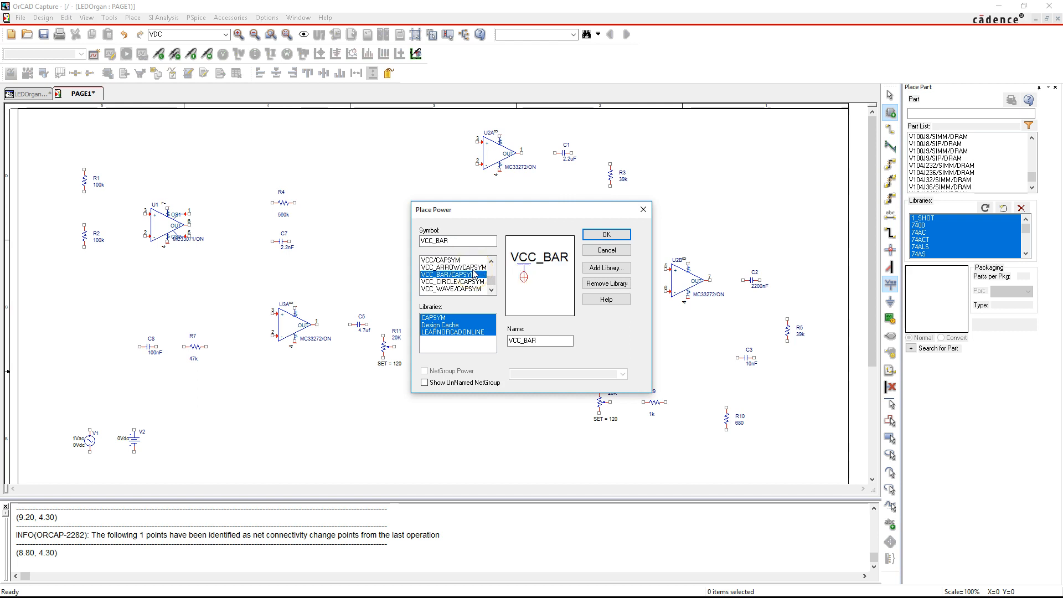
key("Down")
key("Up")
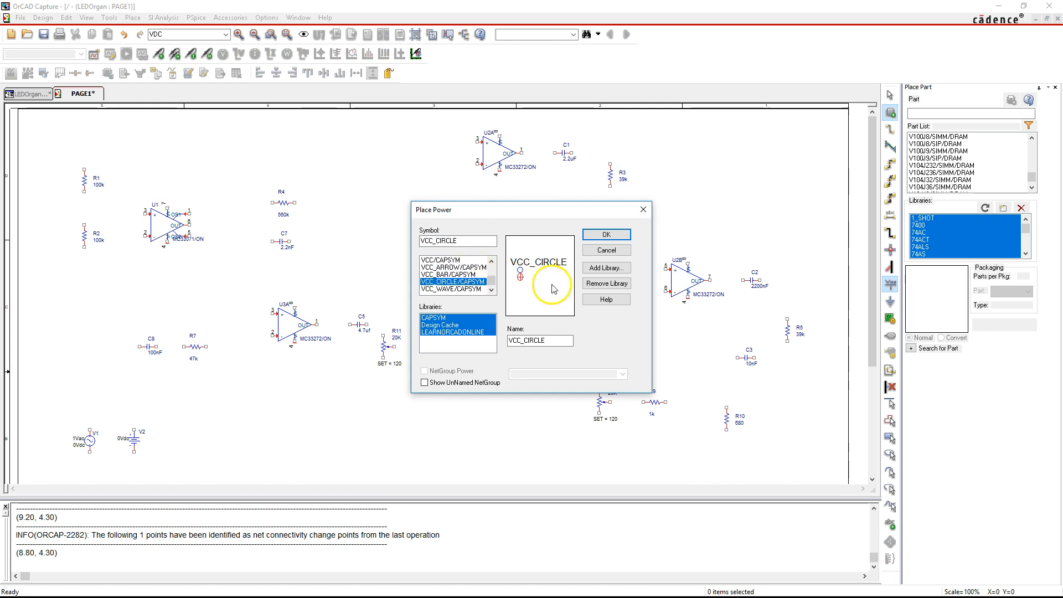
mouse_move(543, 340)
left_mouse_down()
mouse_move(486, 336)
mouse_move(547, 338)
left_mouse_up()
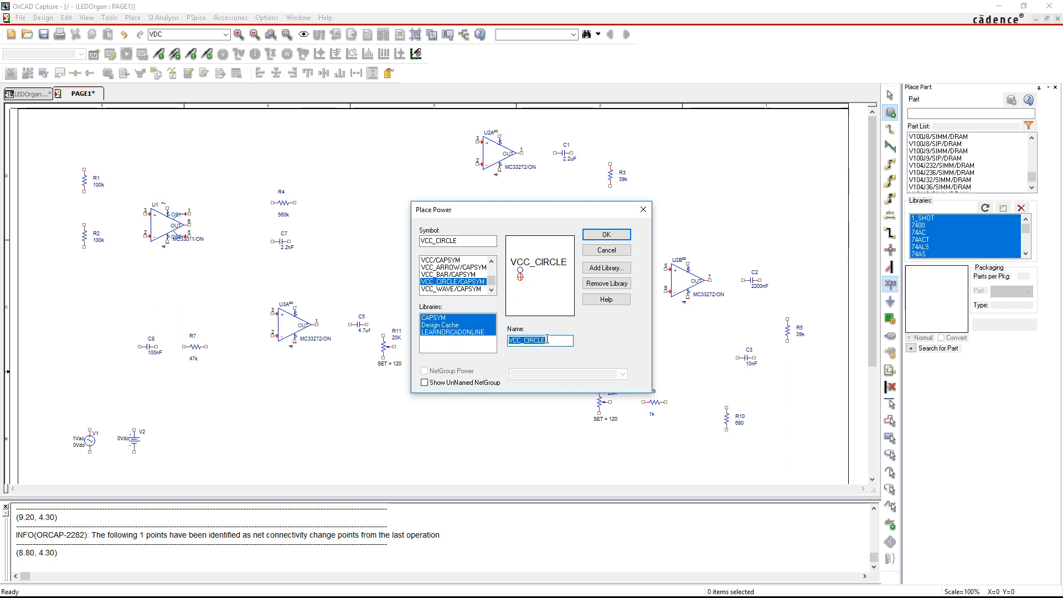
type("AC_INPU")
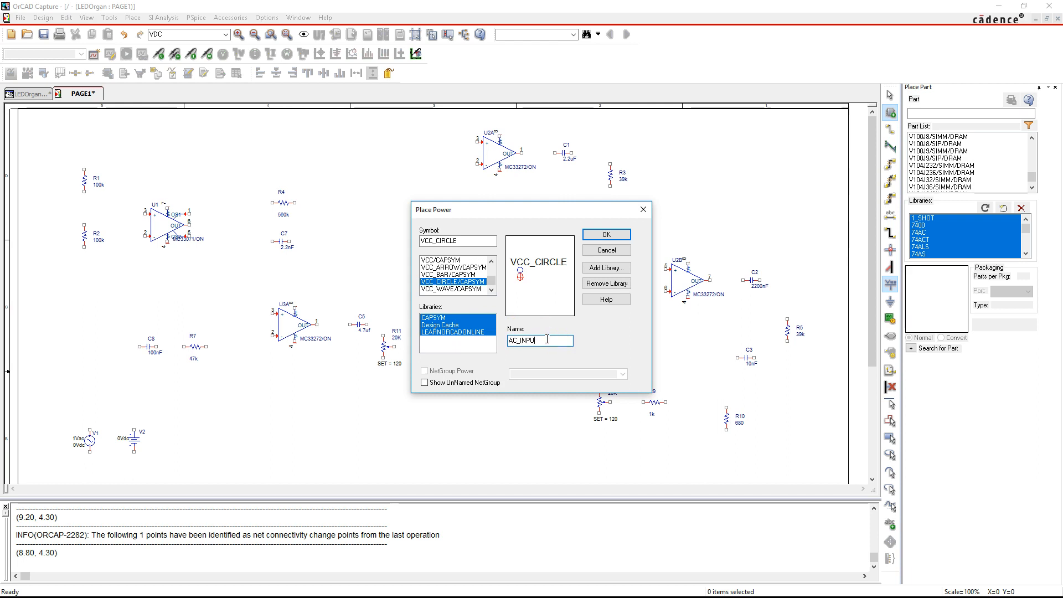
type("T")
key("Return")
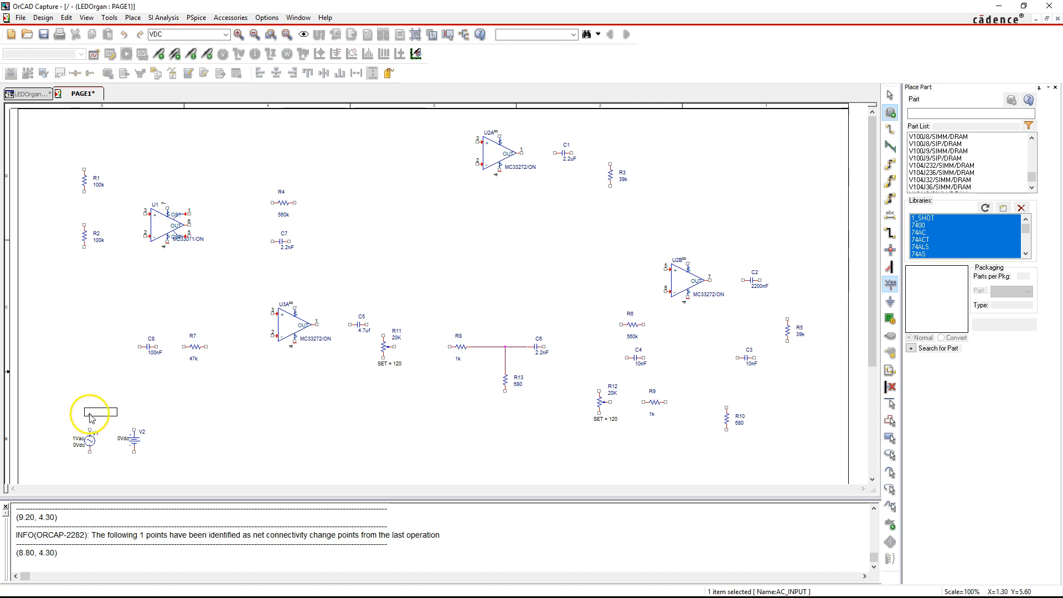
Place three AC_INPUT power symbols in a row: above V1, above V2 and one further right
left_click(89, 415)
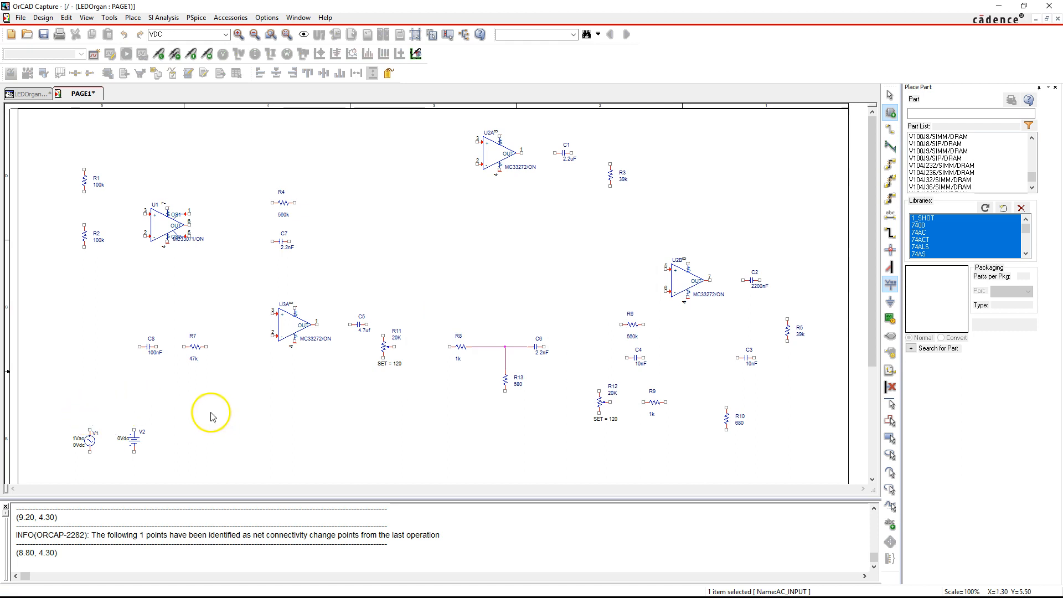
key("Escape")
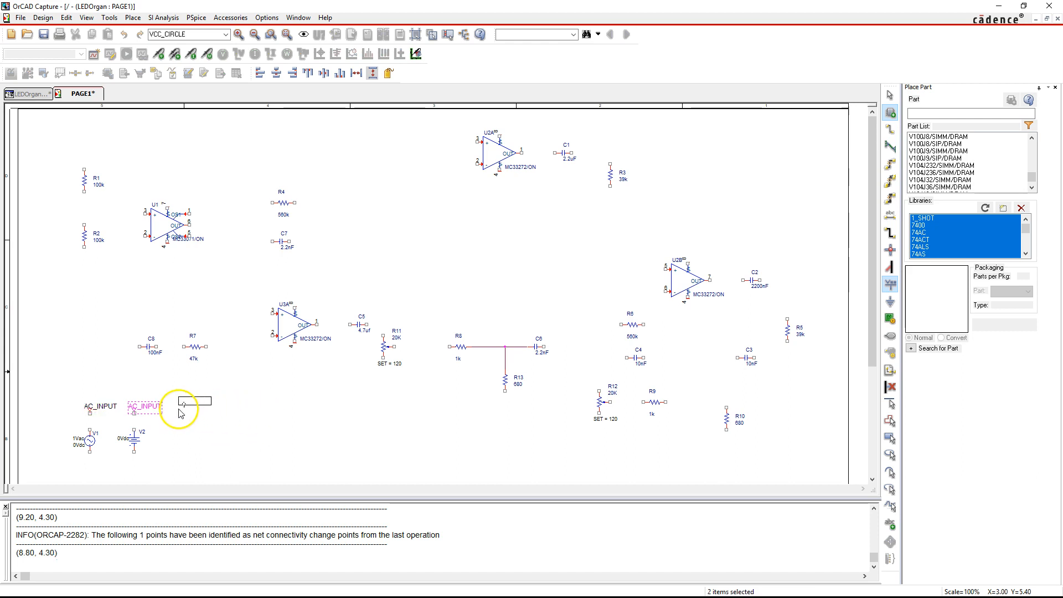
key("Escape")
key("Escape")
left_click(247, 408)
Place three 0/CAPSYM ground symbols: below V1, below V2 and under the third AC_INPUT symbol
scroll(256, 420, "down", 3)
scroll(255, 425, "down", 1)
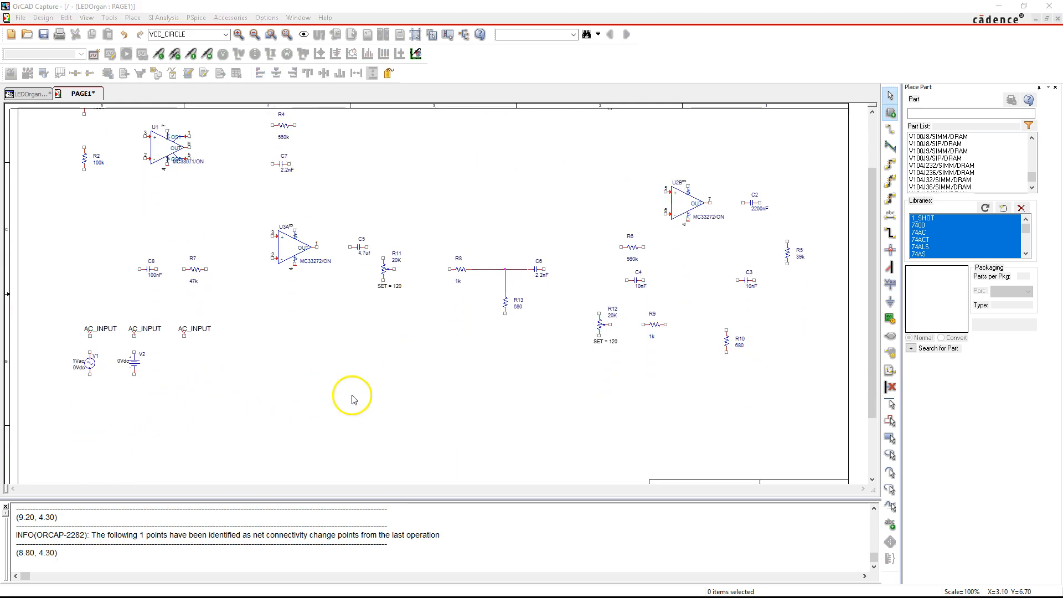
key("g")
left_click(463, 260)
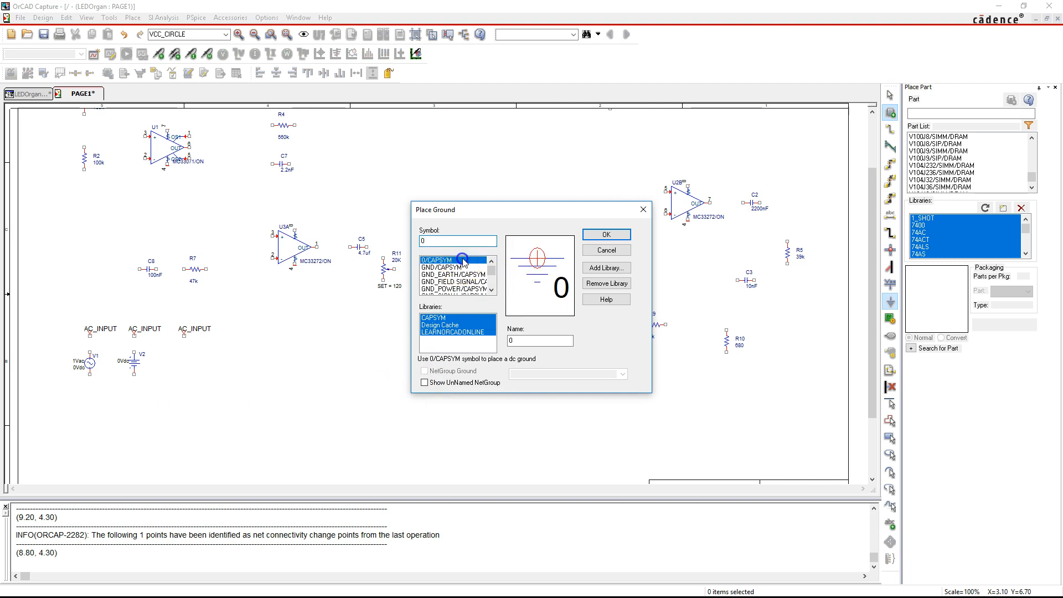
left_click(588, 240)
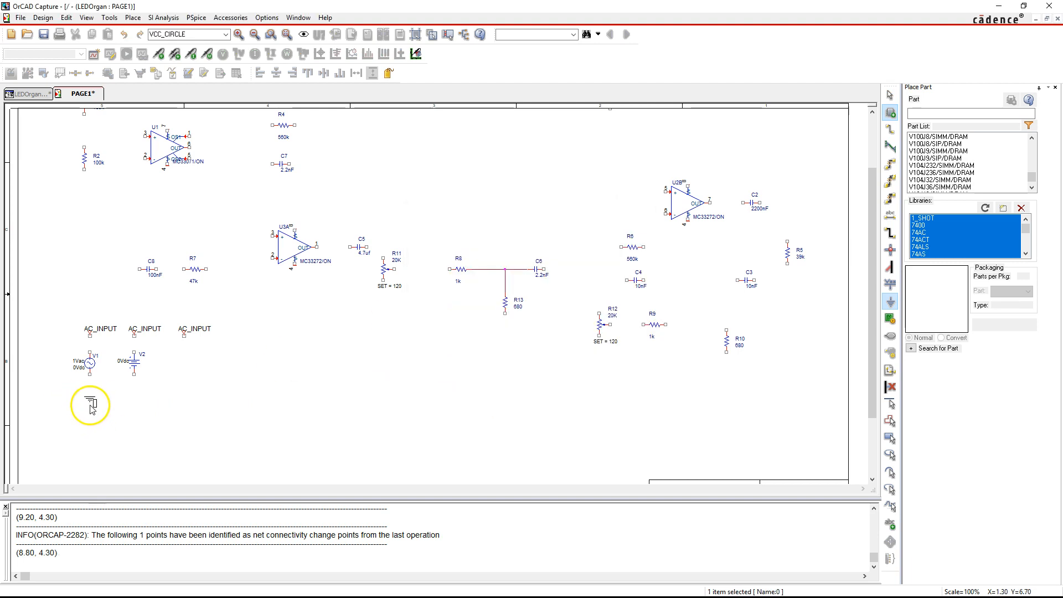
left_click(90, 400)
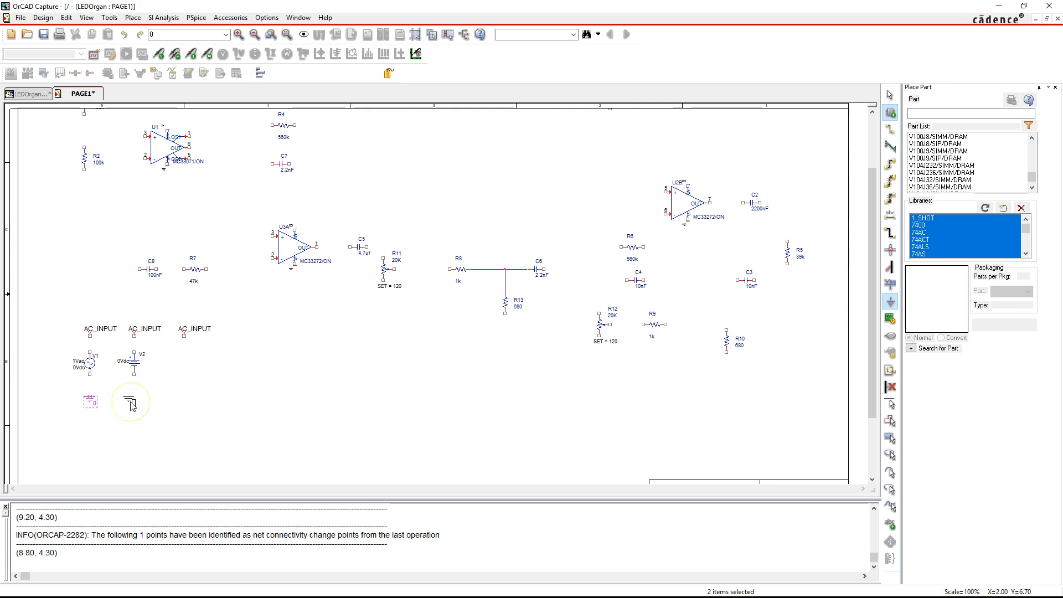
left_click(134, 405)
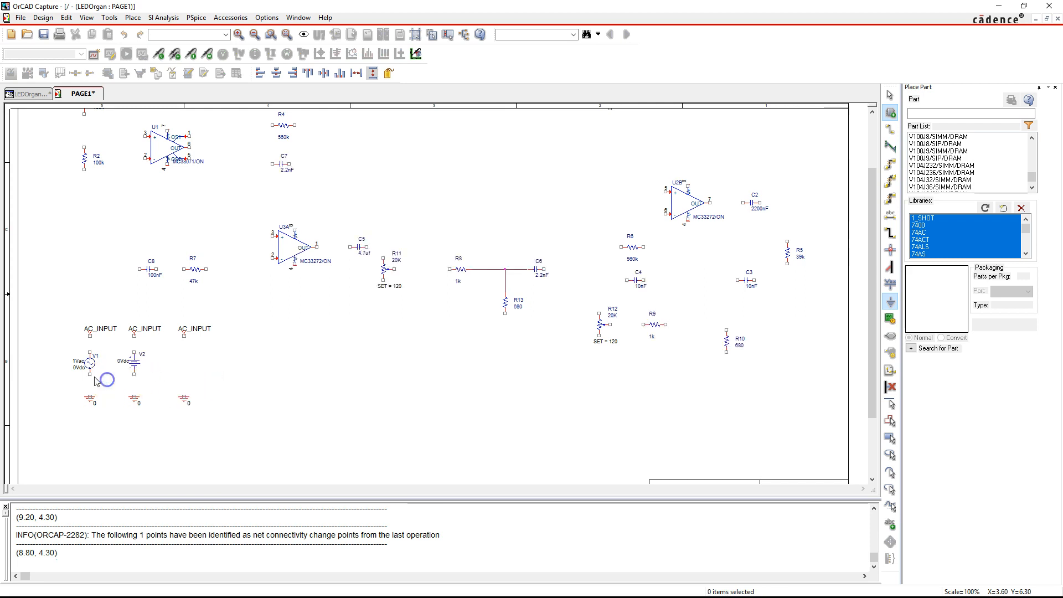
Wire the lower pins of V1 and V2 to their ground symbols and delete the stray wire between the two grounds
left_click(89, 397)
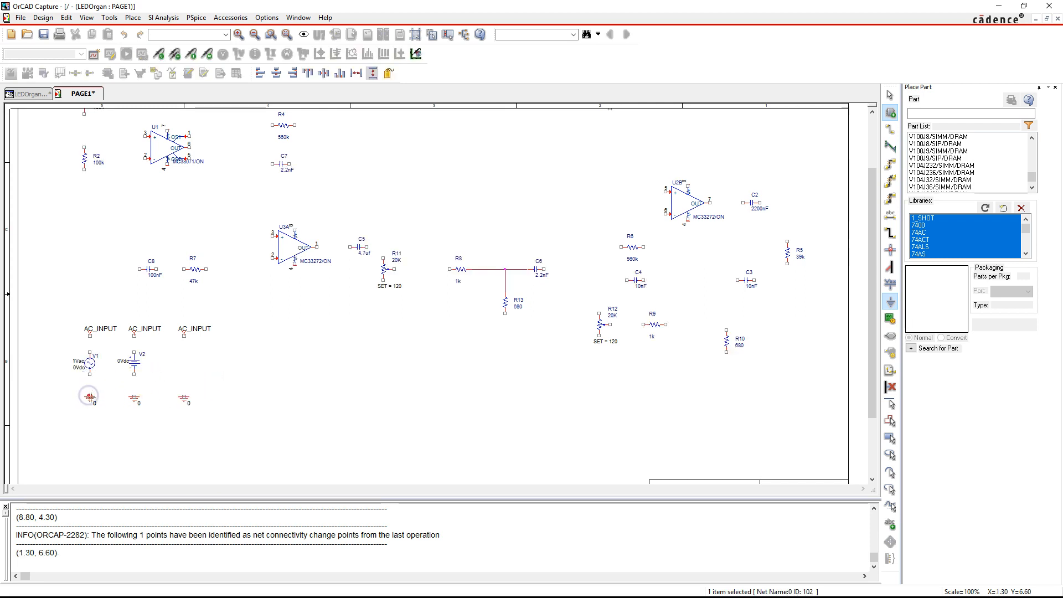
left_click(134, 374)
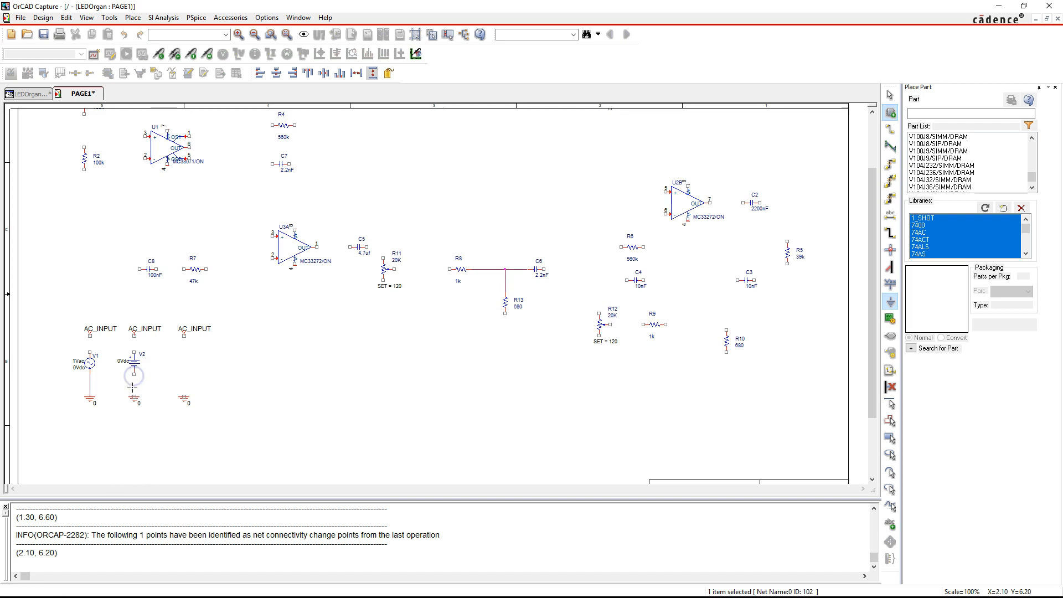
left_click(134, 396)
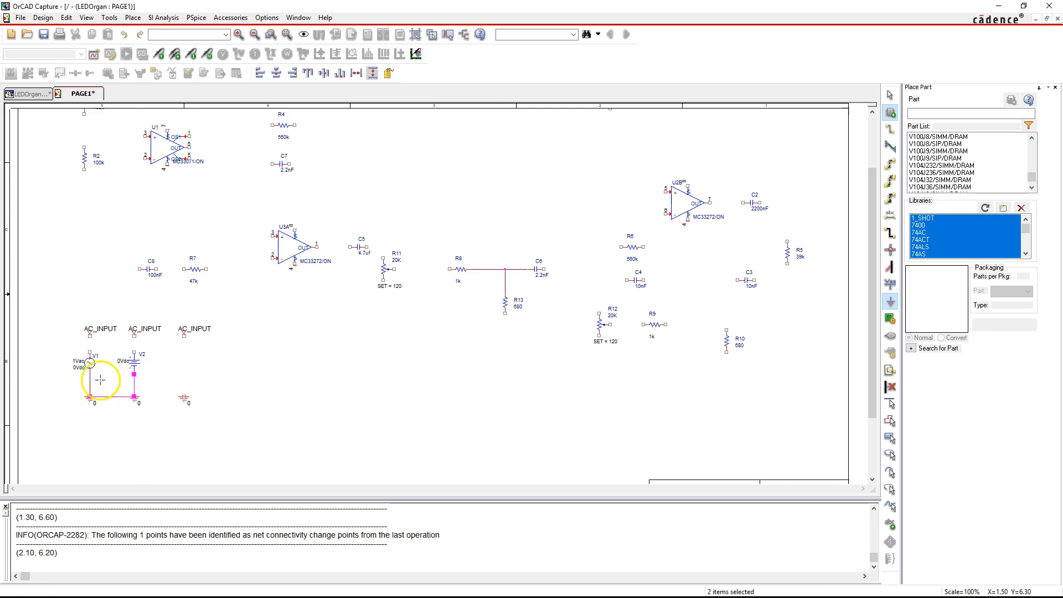
key("Escape")
left_click(109, 398)
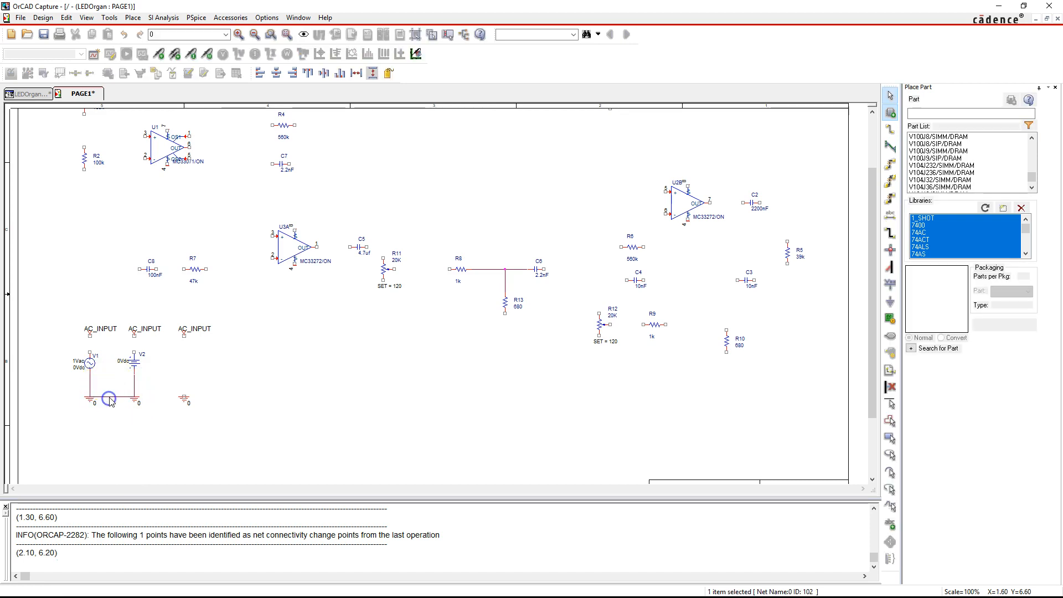
left_click(122, 380)
Wire V1's upper pin to the AC_INPUT power symbol above it
key("w")
left_click(90, 353)
left_click(90, 335)
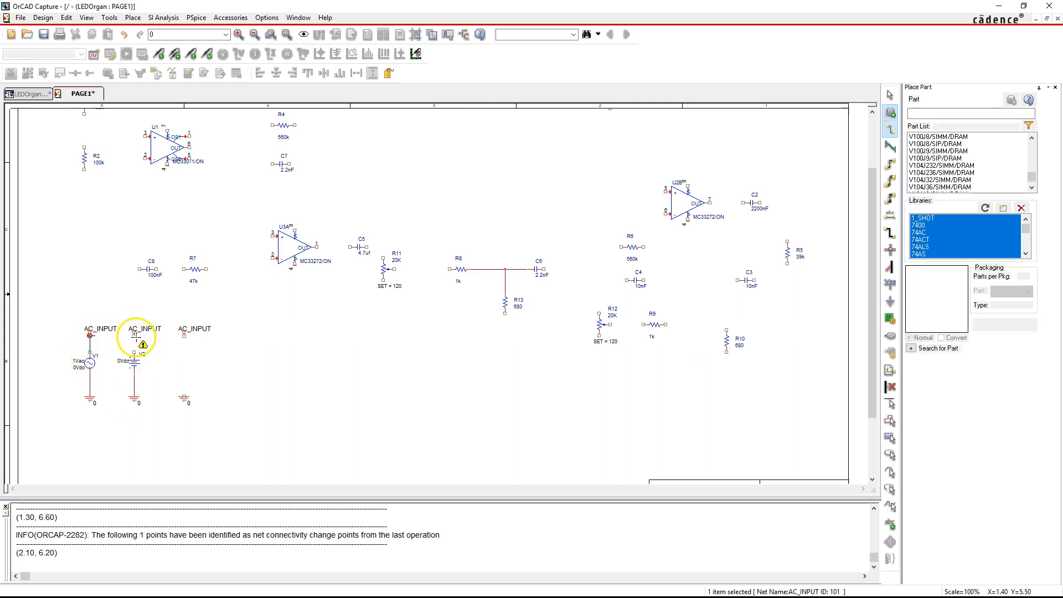
Wire V2's upper pin to the AC_INPUT power symbol above it
key("Escape")
key("w")
left_click(134, 336)
left_click(134, 352)
key("Escape")
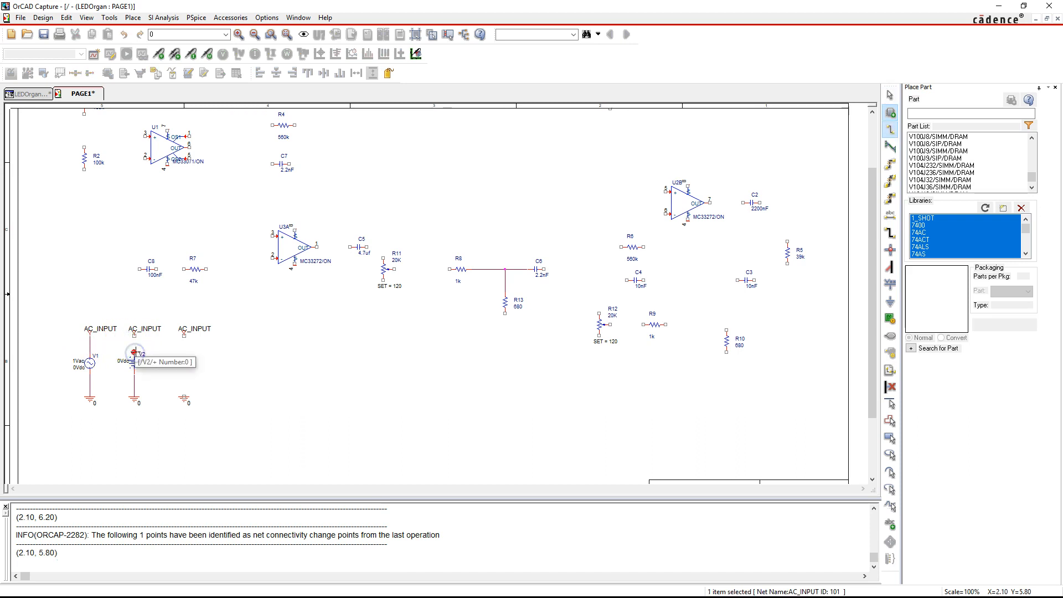
Wire the third ground symbol straight up to the third AC_INPUT power symbol
key("w")
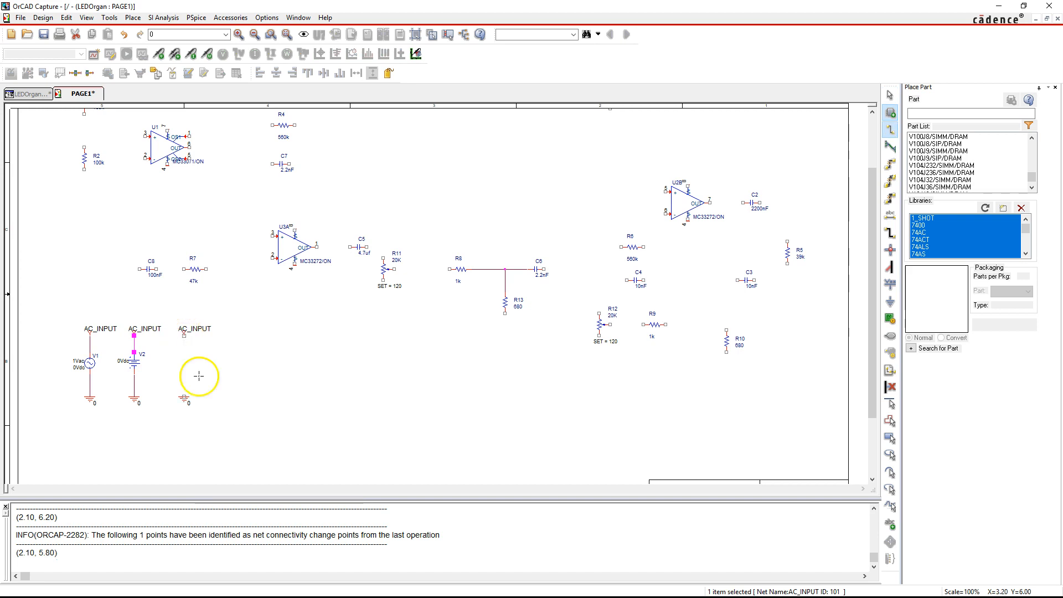
left_click(184, 396)
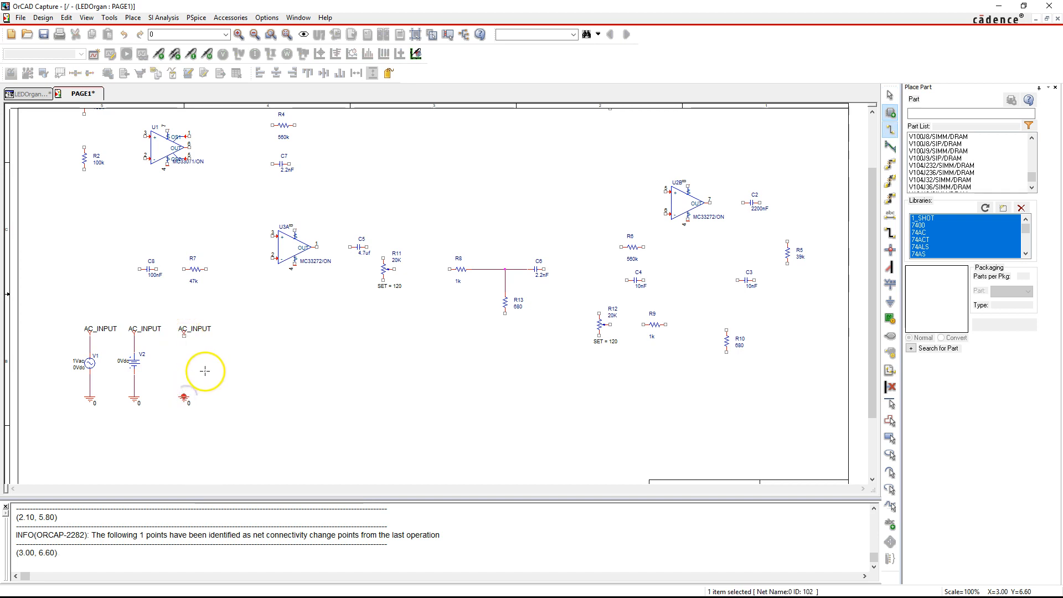
left_click(184, 335)
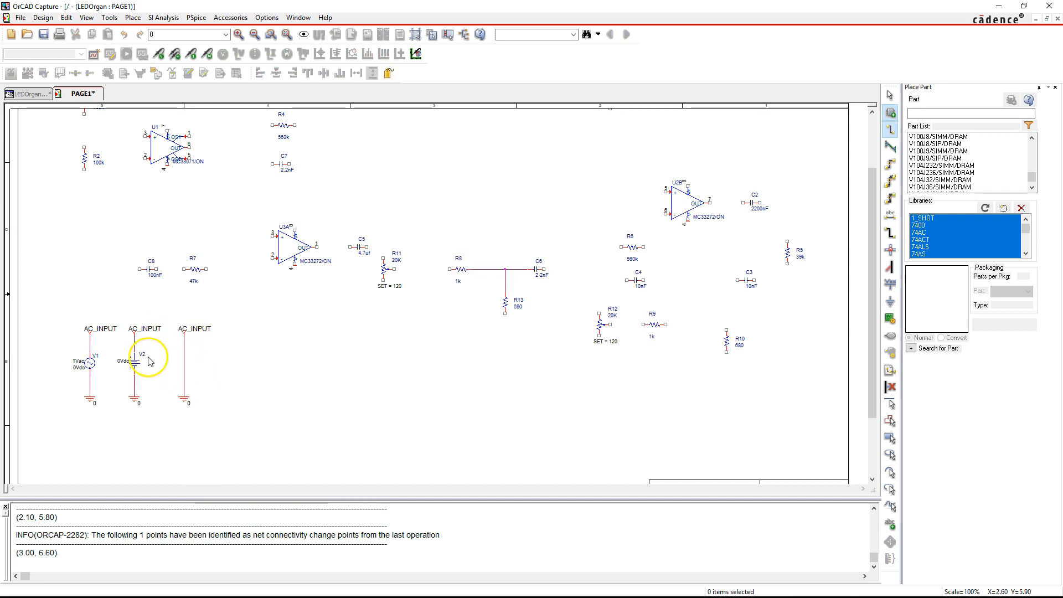
key("Escape")
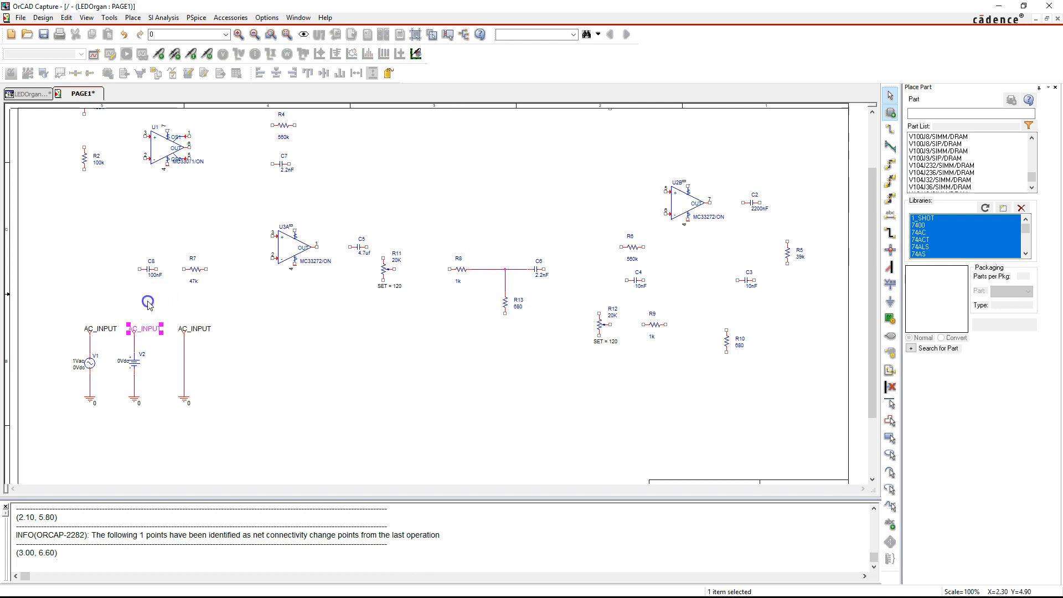
Rename the power symbol above V2 to VCC and the third AC_INPUT power symbol to VEE
left_click(280, 200)
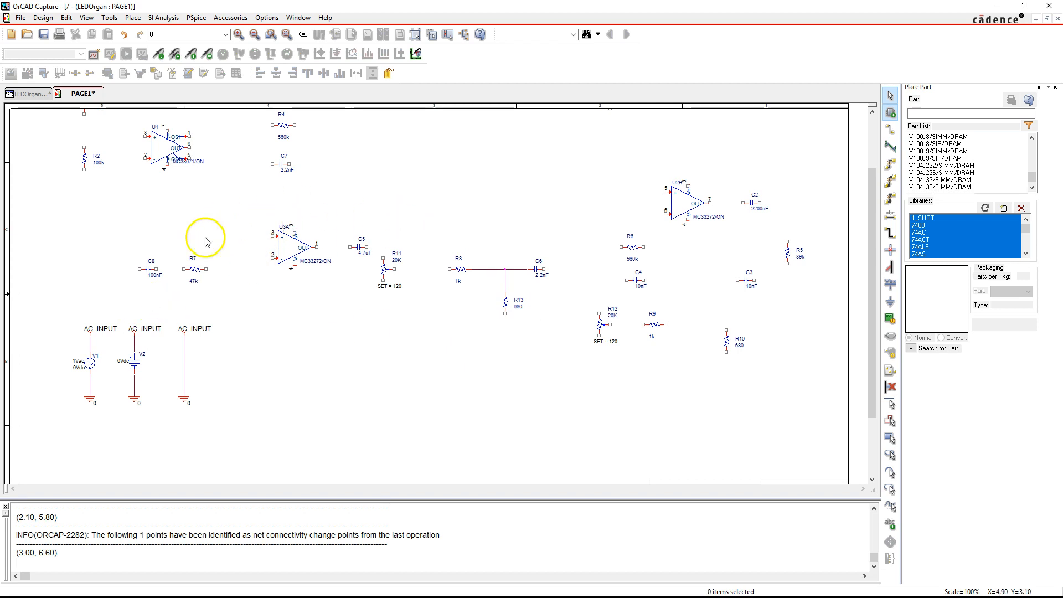
left_click(153, 330)
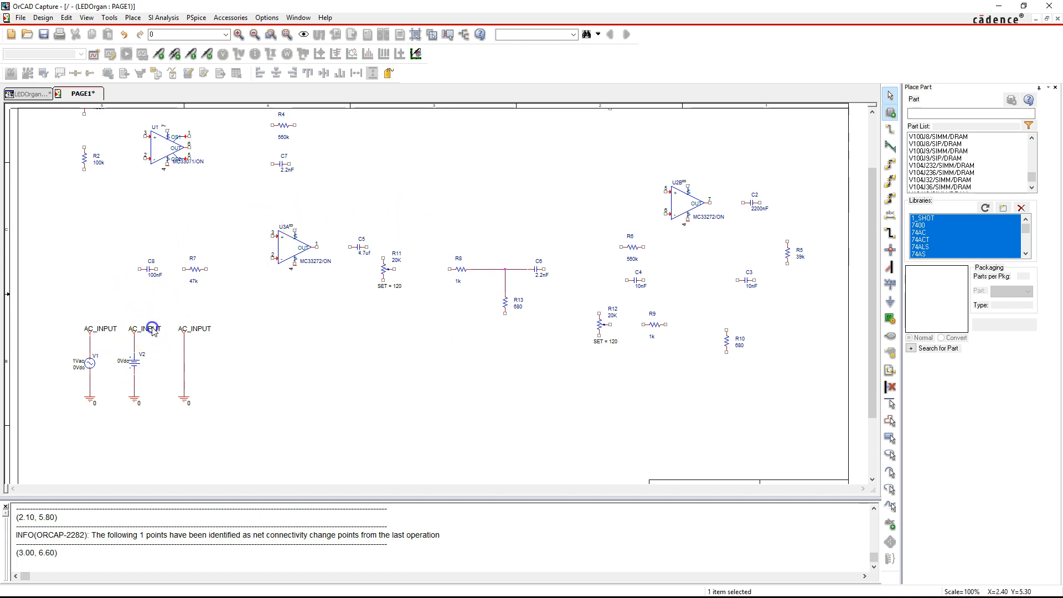
type("VCC")
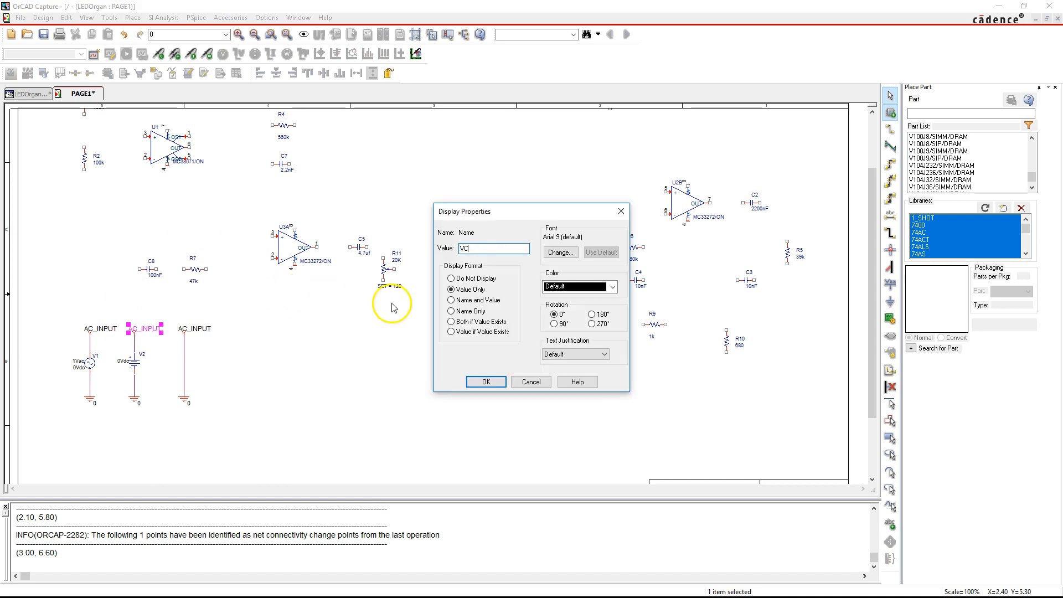
left_click(477, 381)
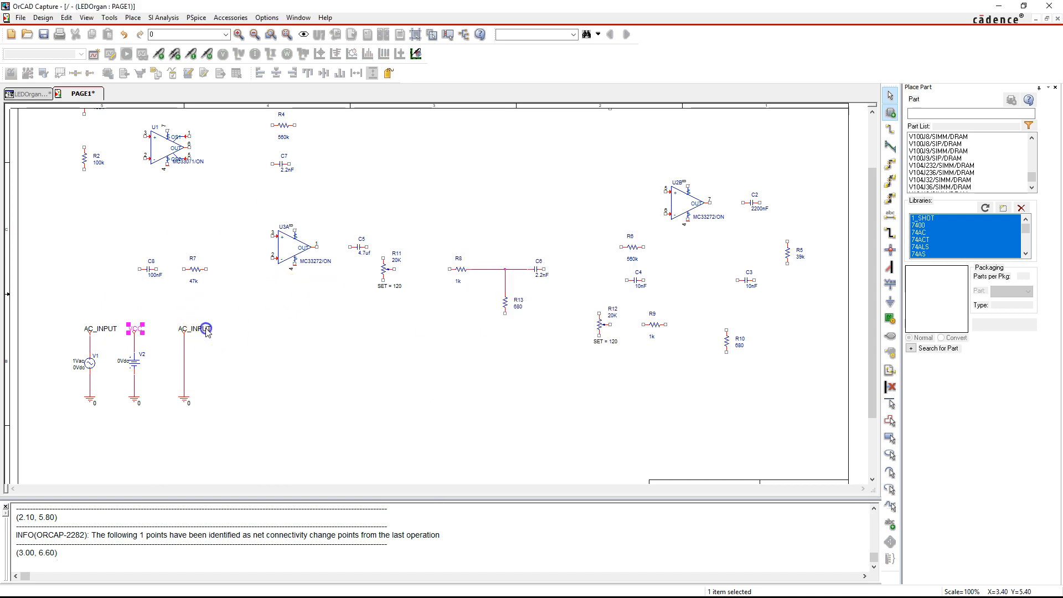
type("VEE")
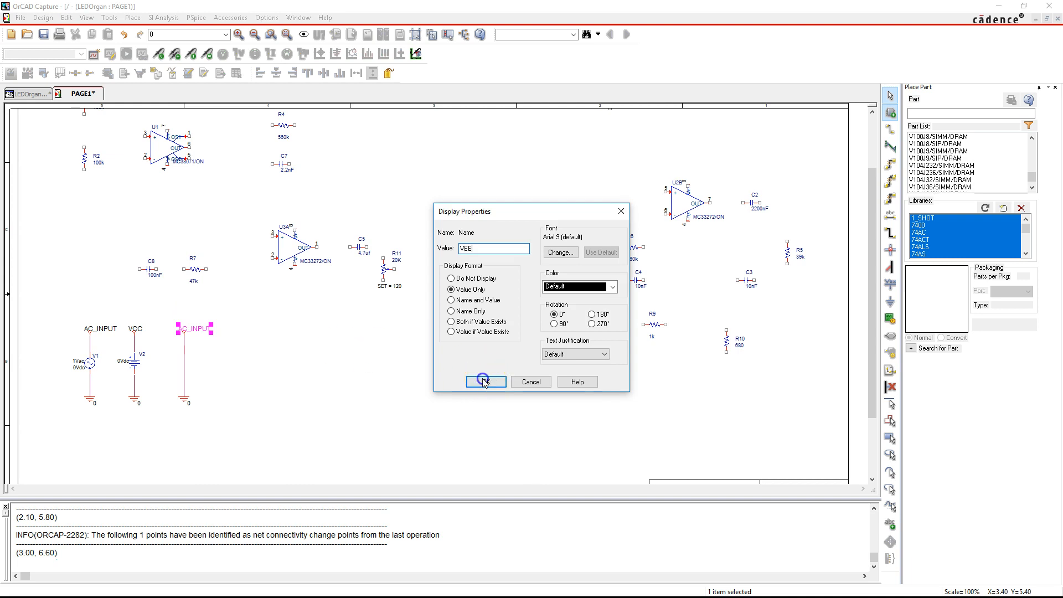
left_click(483, 382)
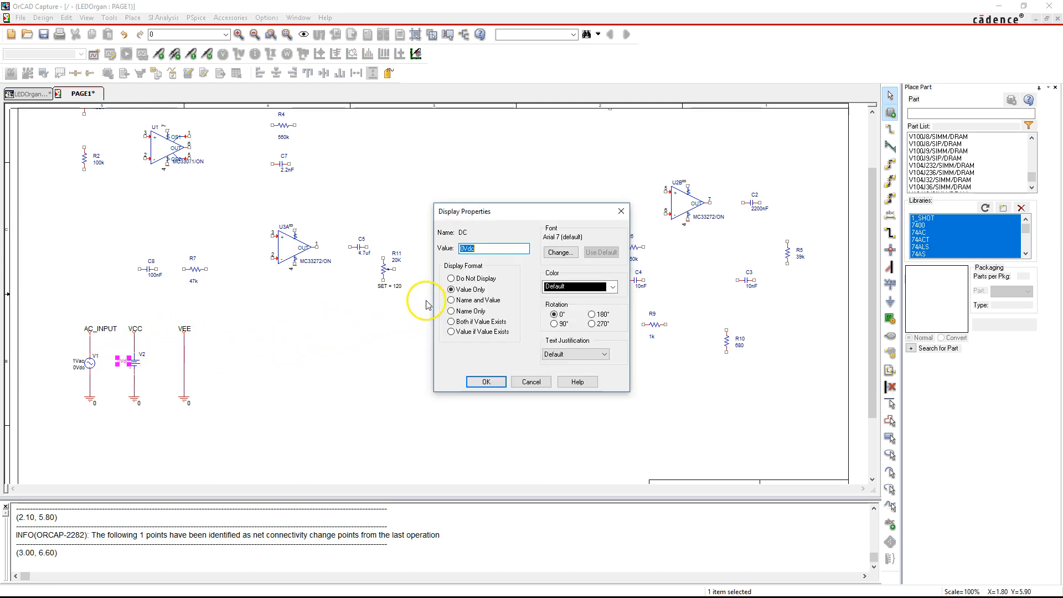
Set V2's DC value to 12Vdc and V1's AC magnitude to 5Vac, and save the schematic
left_click(451, 248)
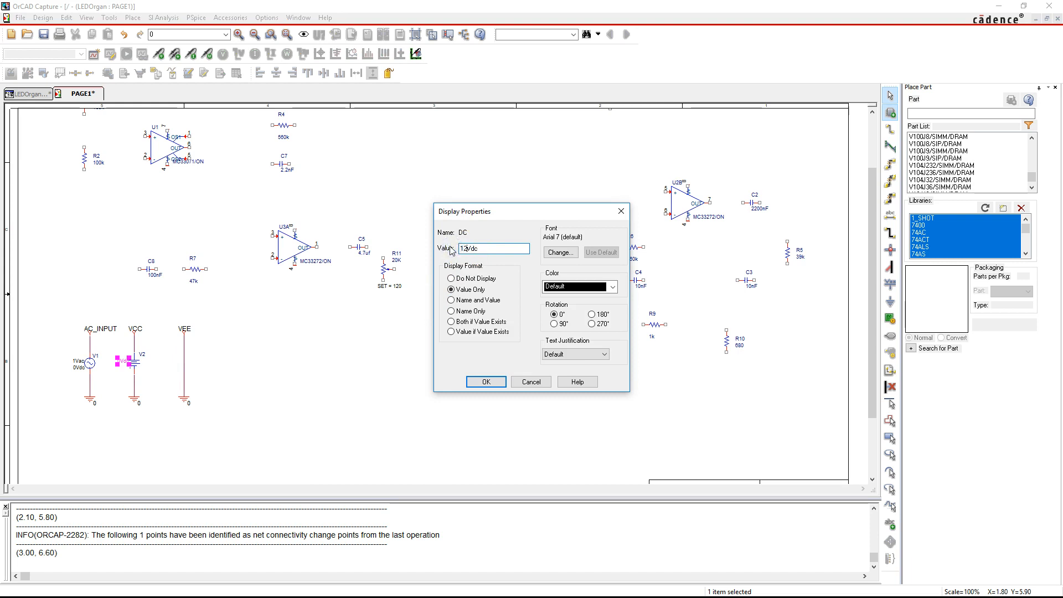
left_click(481, 382)
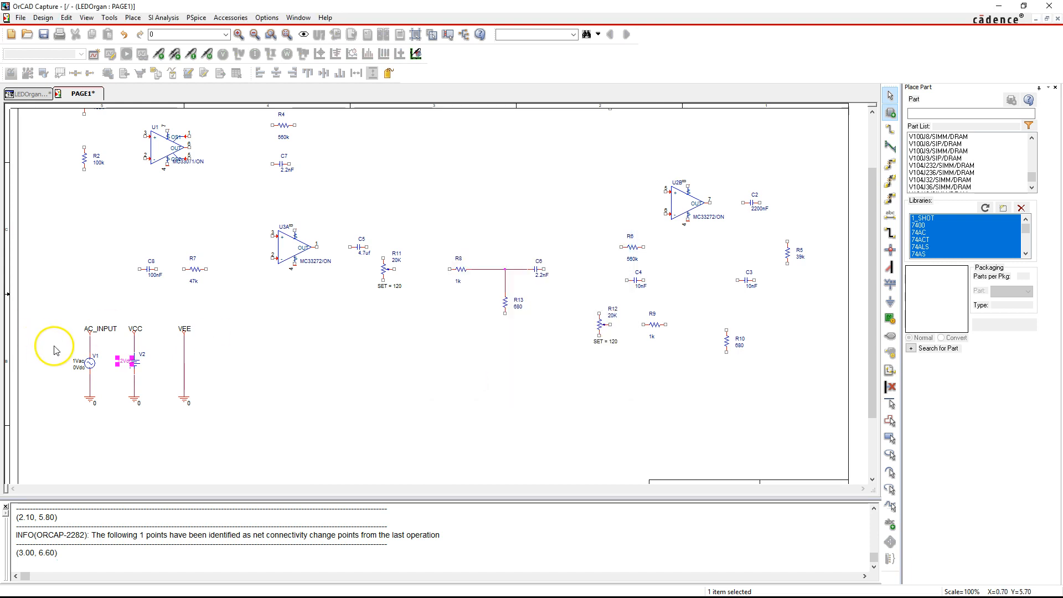
left_click(77, 361)
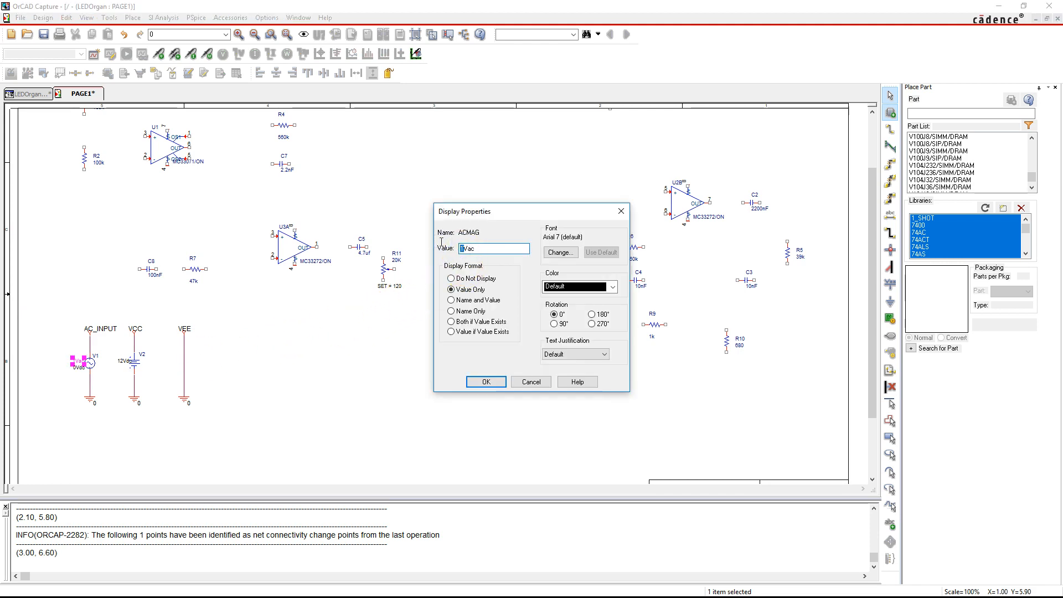
left_click(483, 382)
left_click(228, 255)
key("ctrl+s")
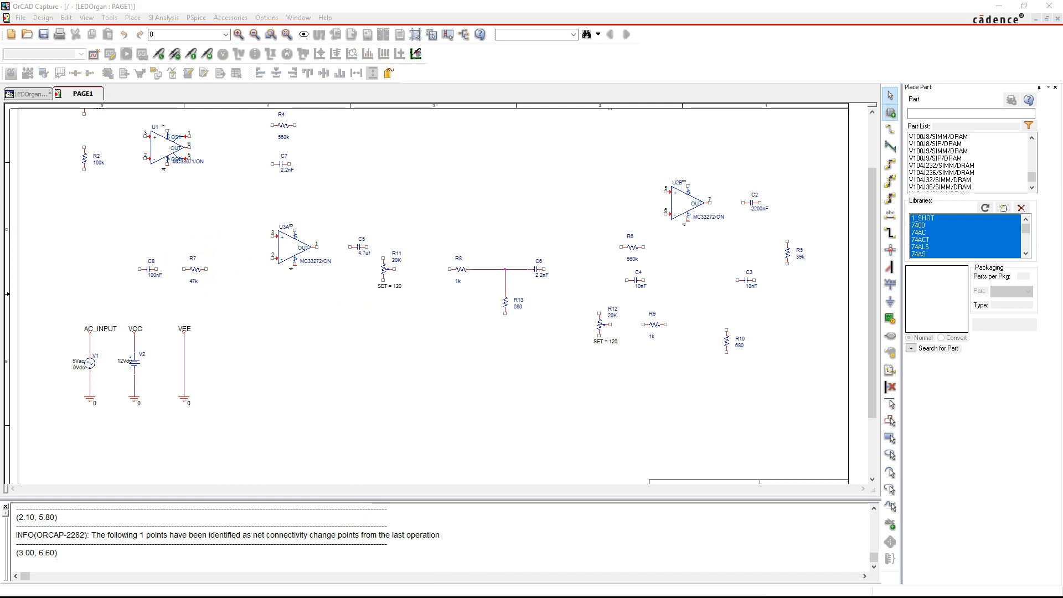
Move op-amp U3A above C8 and R7, and shift R4 and C7 together further right
left_click_drag(289, 255, 174, 230)
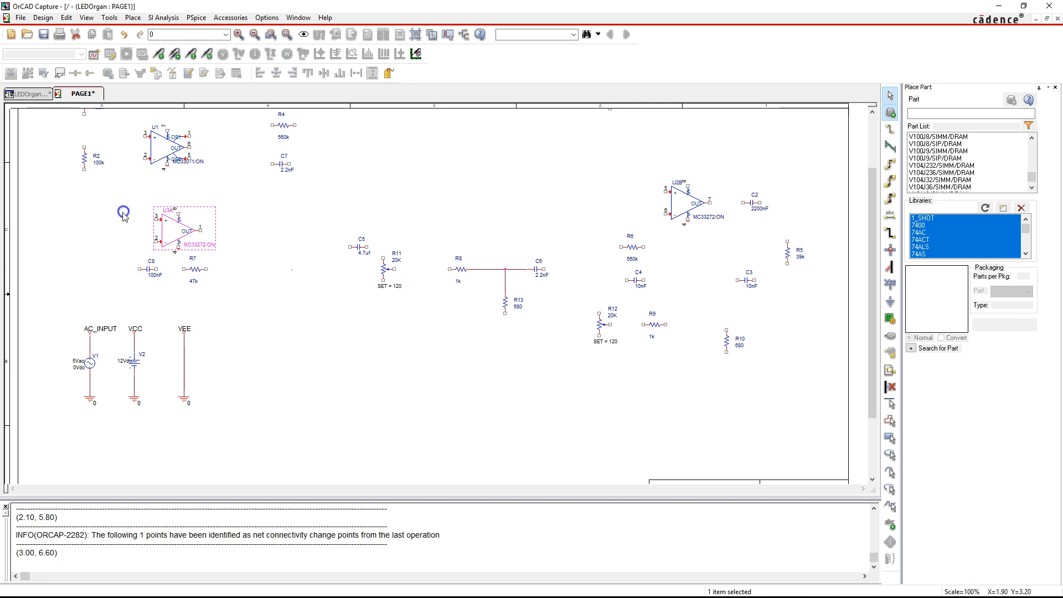
left_click(113, 209)
scroll(119, 217, "up", 2)
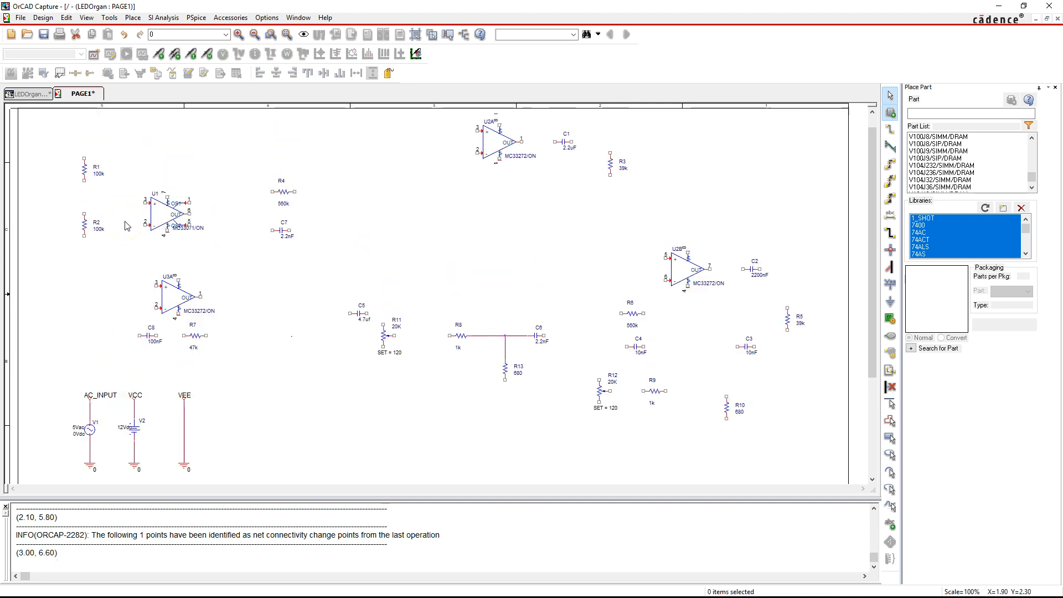
scroll(127, 225, "down", 1)
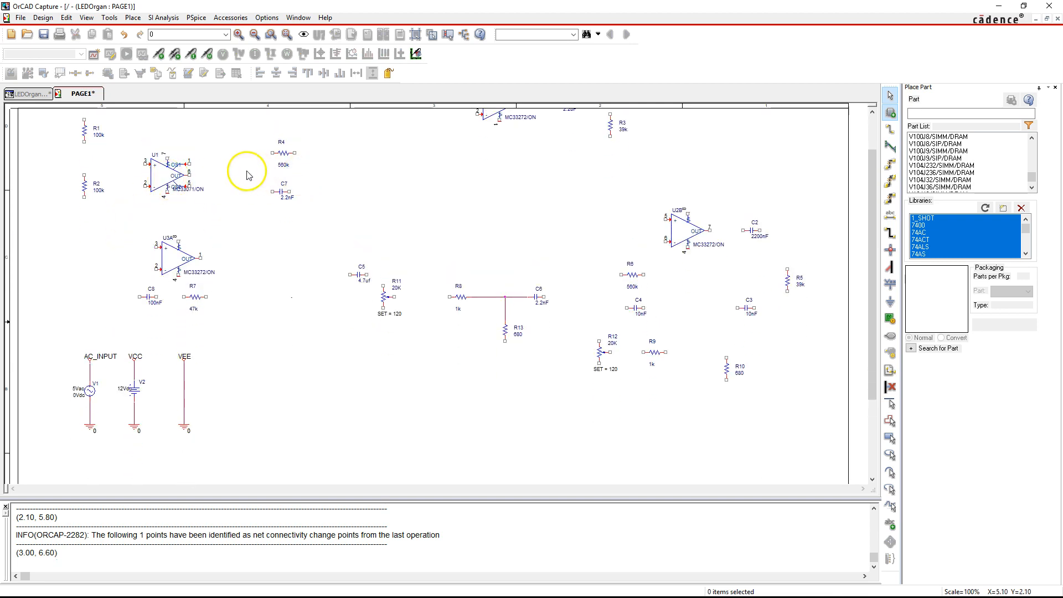
left_click_drag(267, 137, 323, 244)
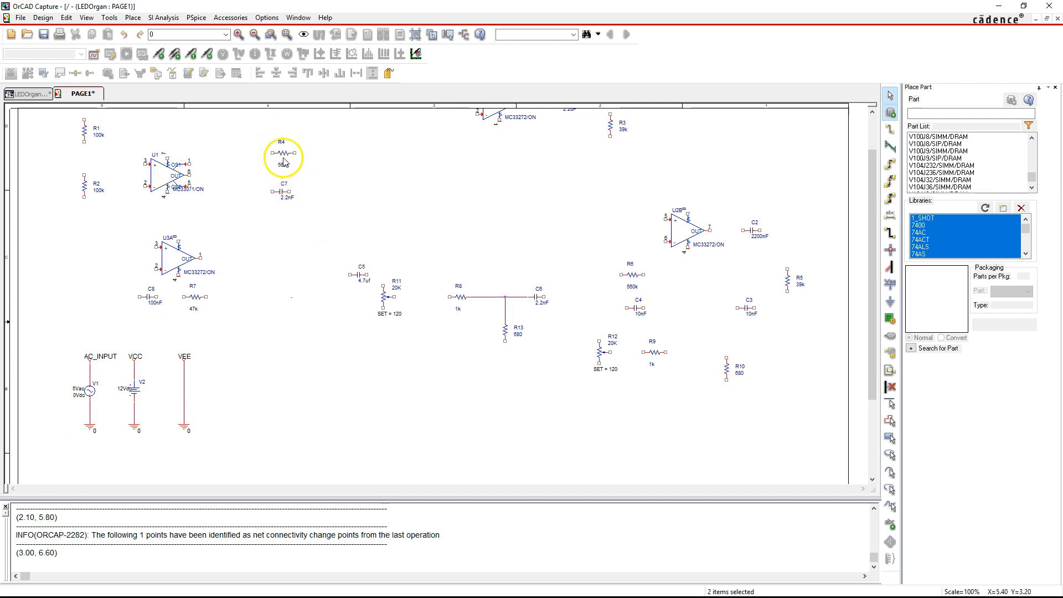
left_click_drag(285, 158, 361, 147)
left_click(231, 155)
Move op-amp U1 to the right so it sits just left of R4 and C7
left_click_drag(123, 141, 206, 208)
left_click_drag(164, 177, 291, 188)
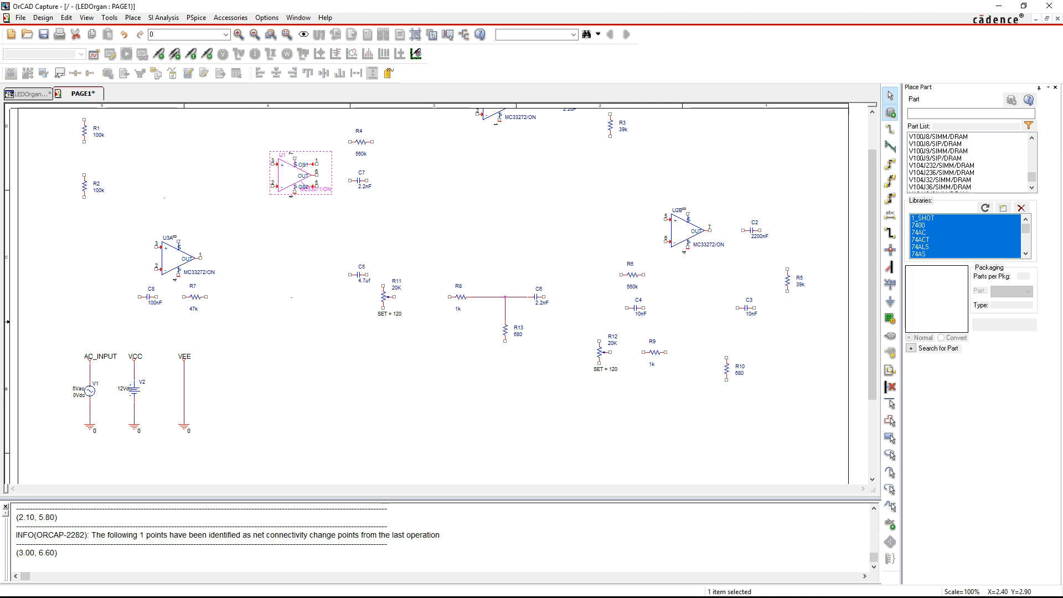
left_click(220, 210)
Move op-amp U2A directly above R4, and move U1 back beside R1
scroll(244, 225, "up", 3)
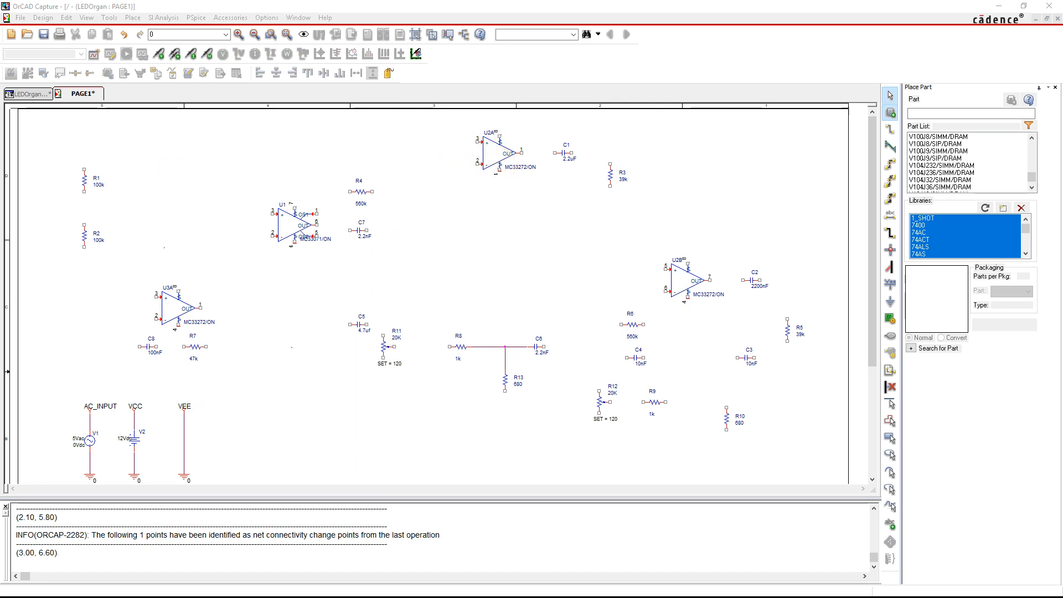
left_click(408, 158)
left_click_drag(367, 151, 360, 148)
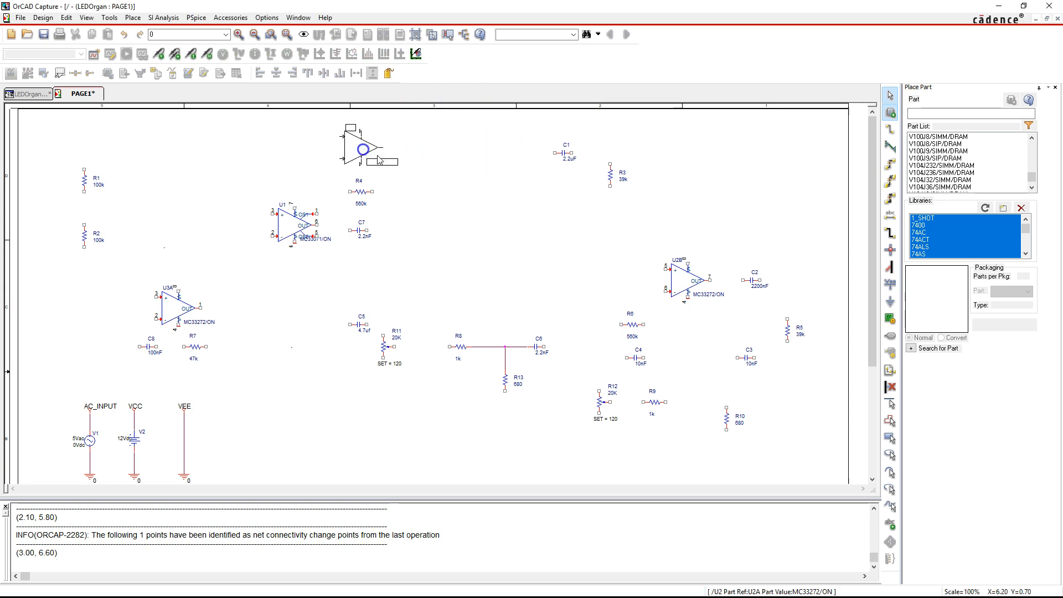
left_click_drag(292, 227, 166, 169)
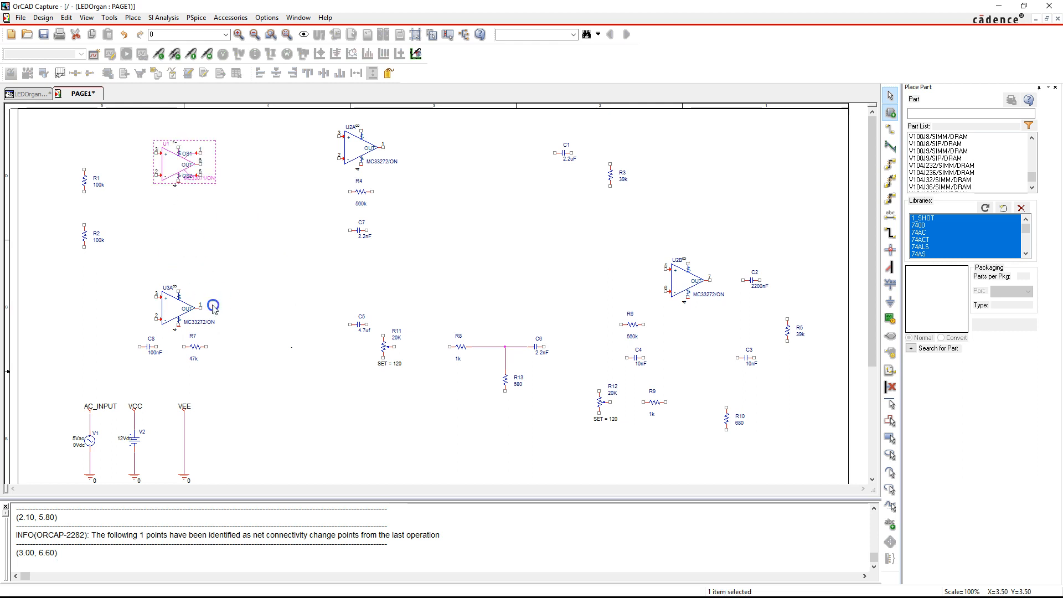
Move op-amp U3A just left of C5, and shift U2A, R4 and C7 together so they line up above U3A
left_click_drag(177, 313, 302, 331)
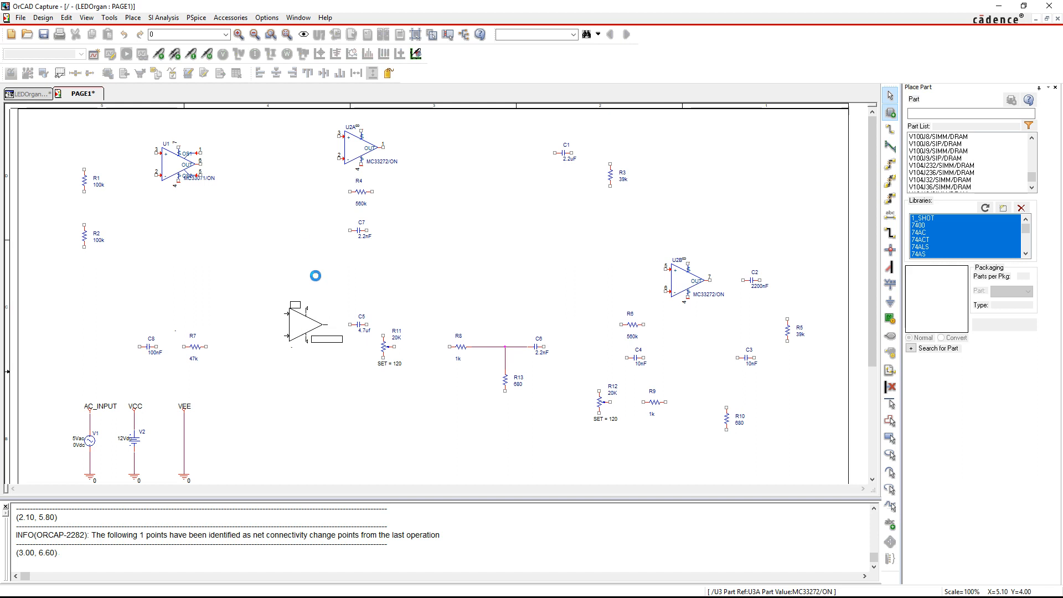
left_click_drag(311, 125, 423, 238)
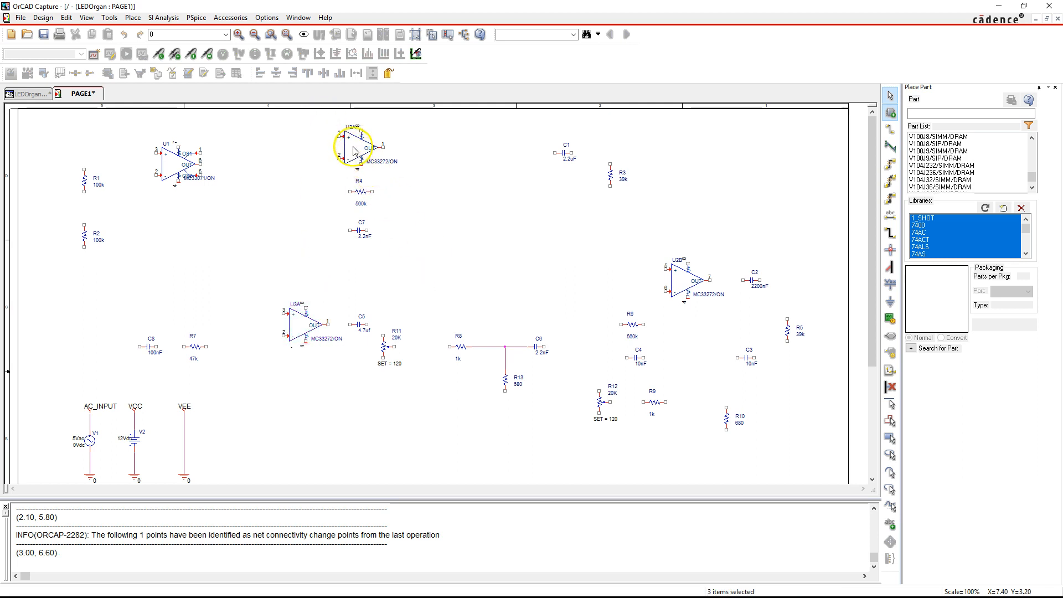
left_click_drag(353, 150, 304, 144)
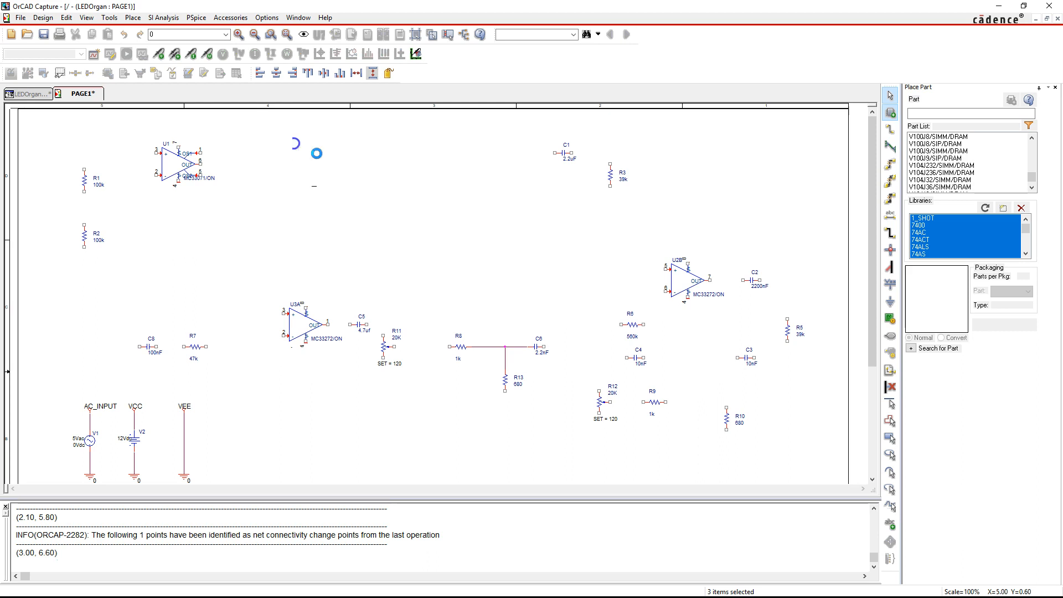
left_click(420, 237)
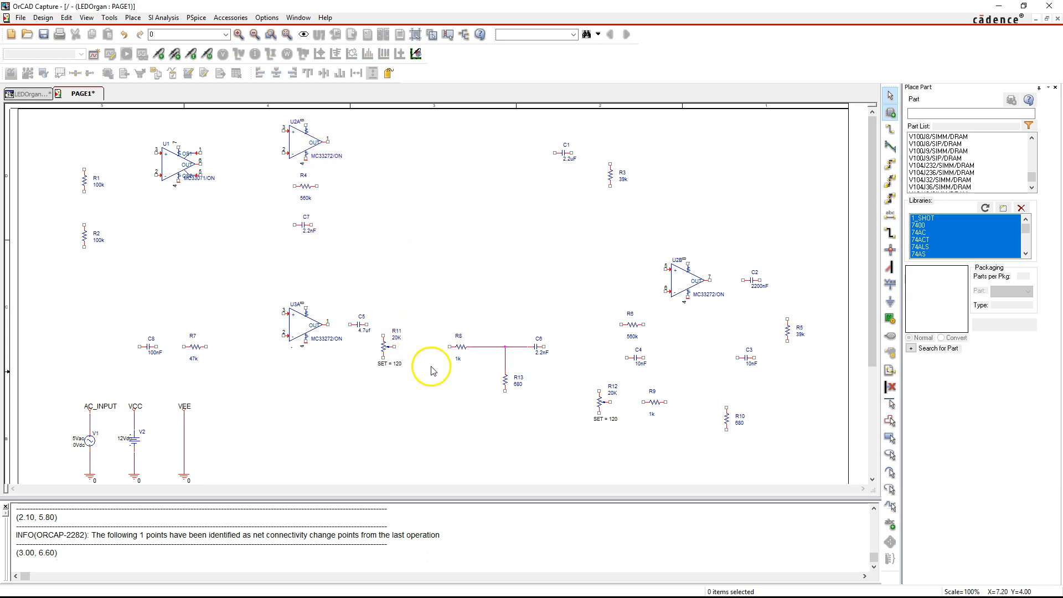
left_click_drag(433, 320, 551, 420)
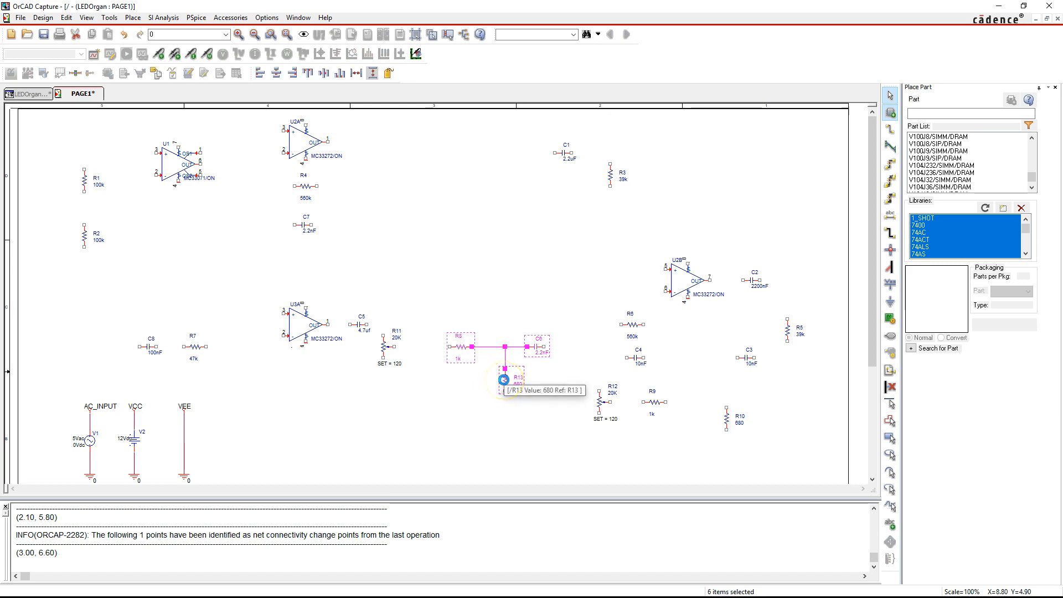
left_click(596, 368)
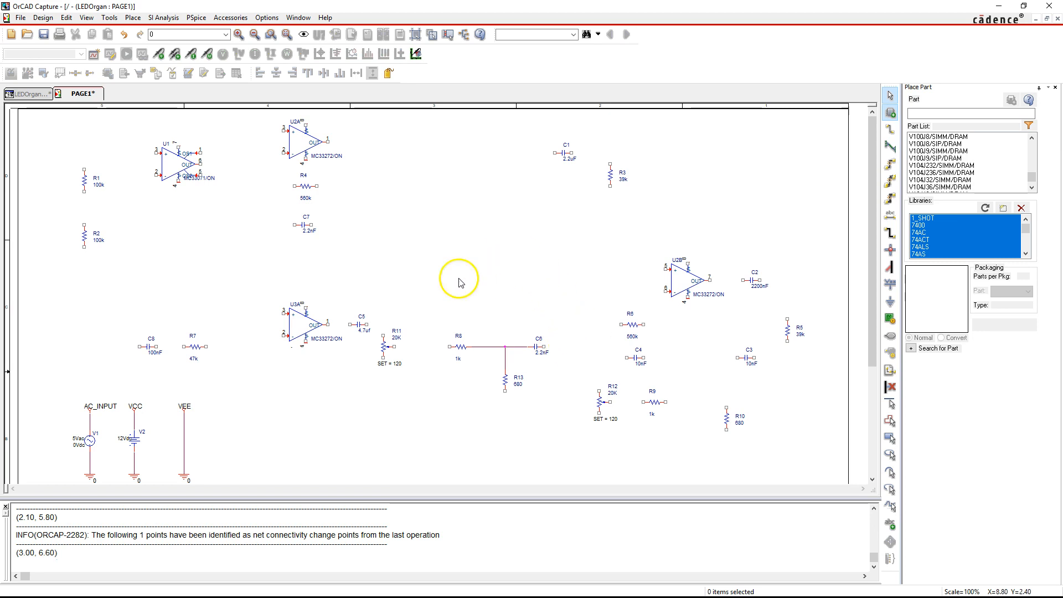
scroll(375, 341, "down", 1)
scroll(375, 341, "down", 5)
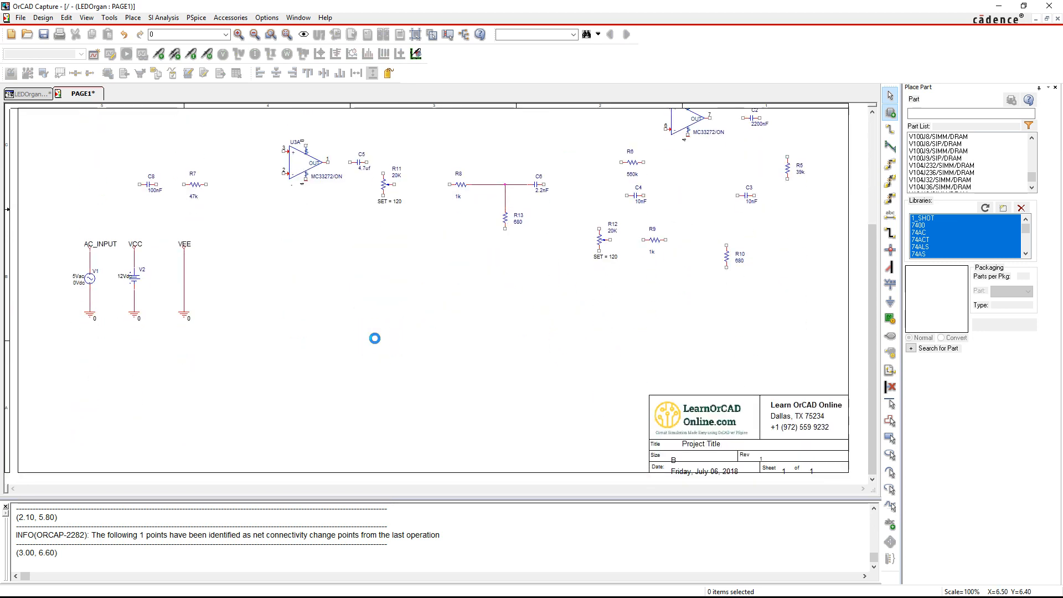
scroll(375, 338, "up", 2)
scroll(378, 345, "up", 4)
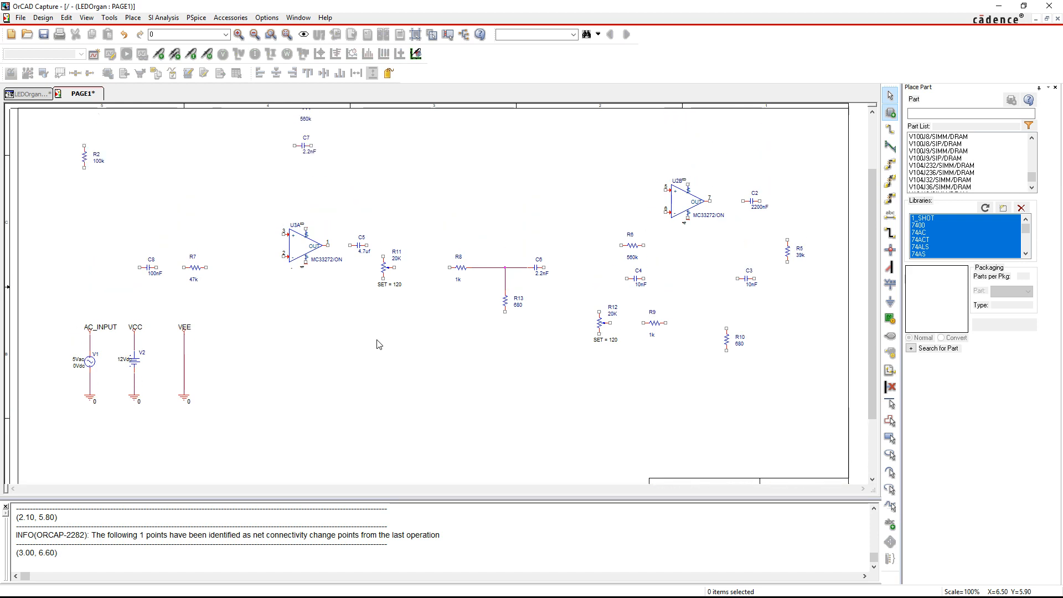